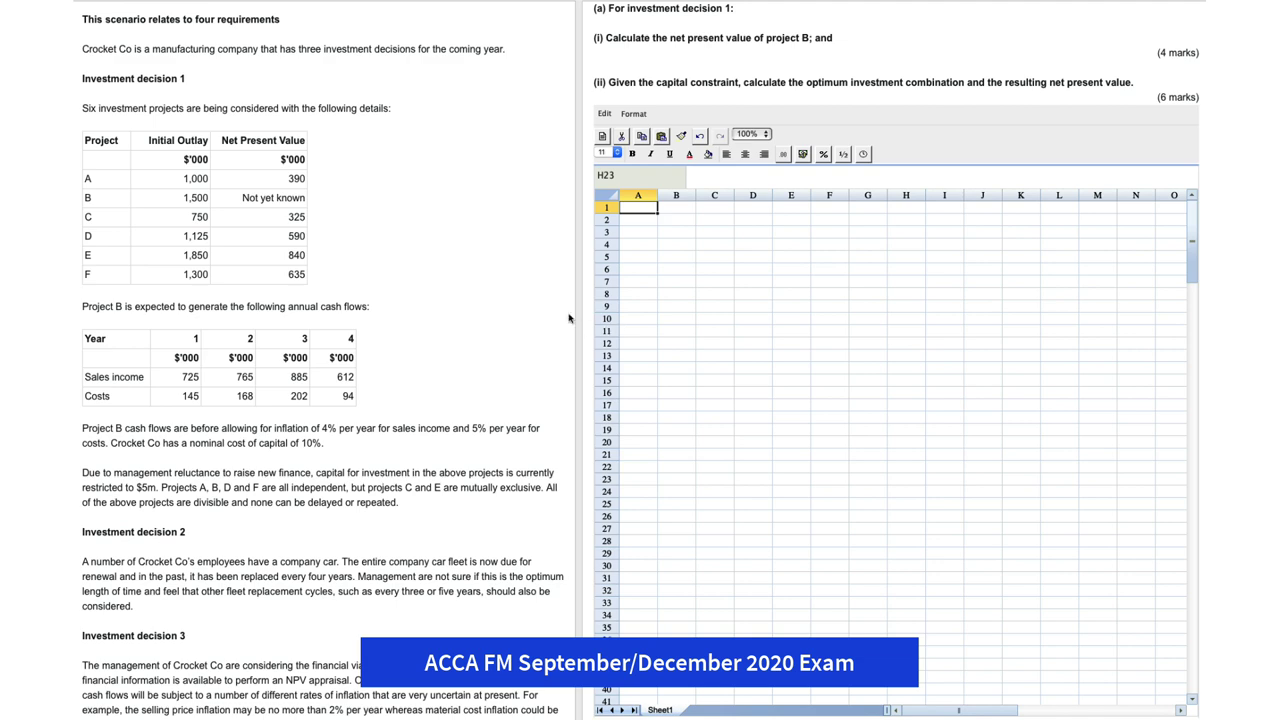
Step: Adjust the split between the scenario and the answer area while reading through the three investment decisions
{"action": "left_click_drag", "start_coordinate": [578, 320], "coordinate": [716, 323]}
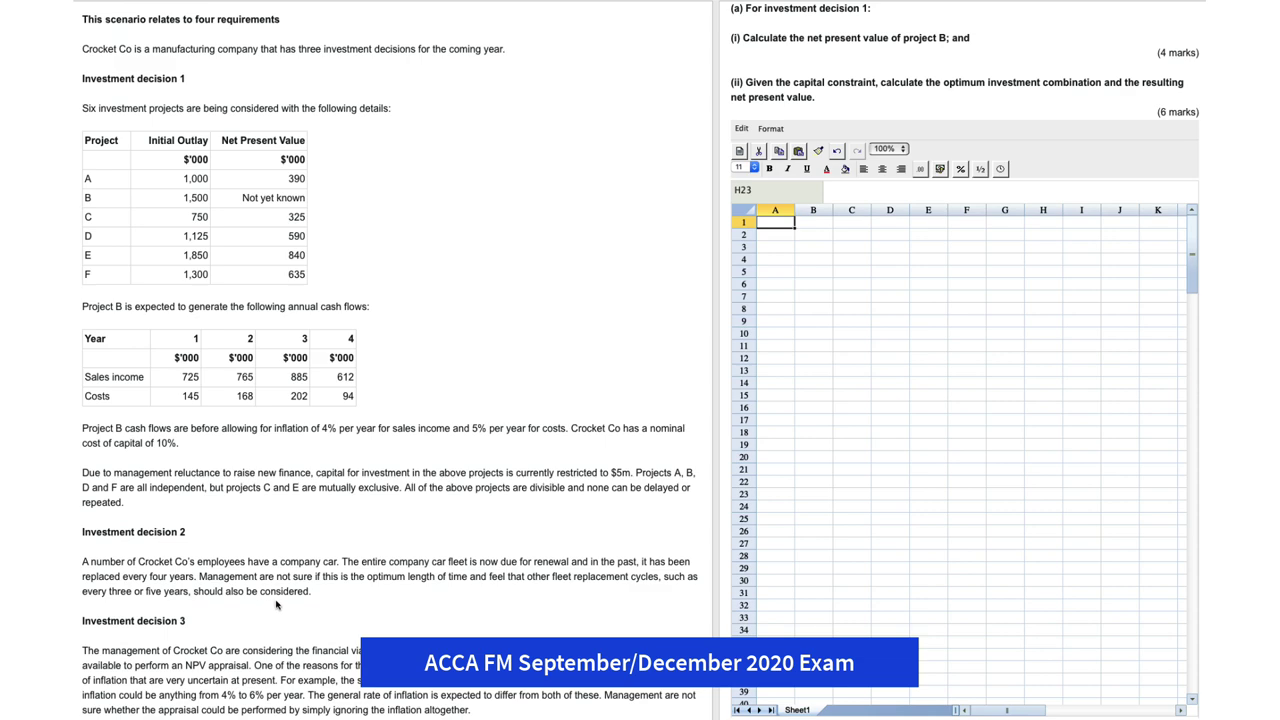
{"action": "scroll", "coordinate": [262, 606], "scroll_direction": "down", "scroll_amount": 1}
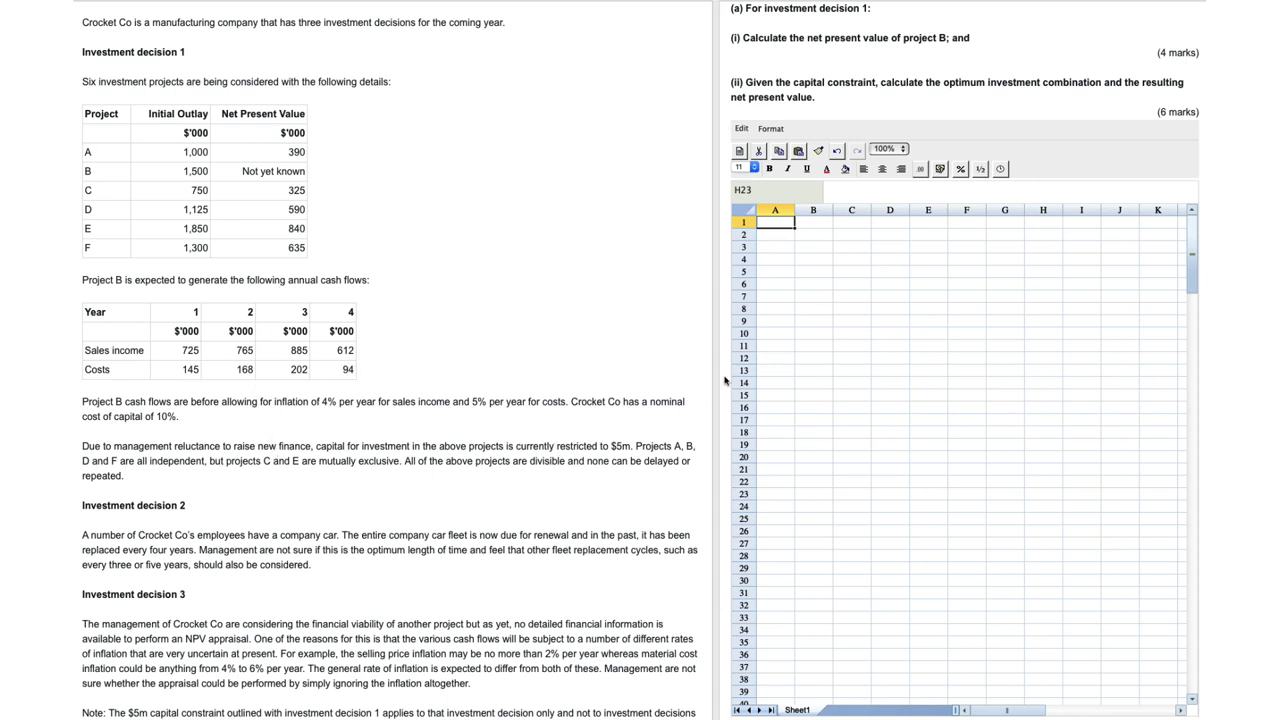
{"action": "left_click_drag", "start_coordinate": [716, 374], "coordinate": [566, 376]}
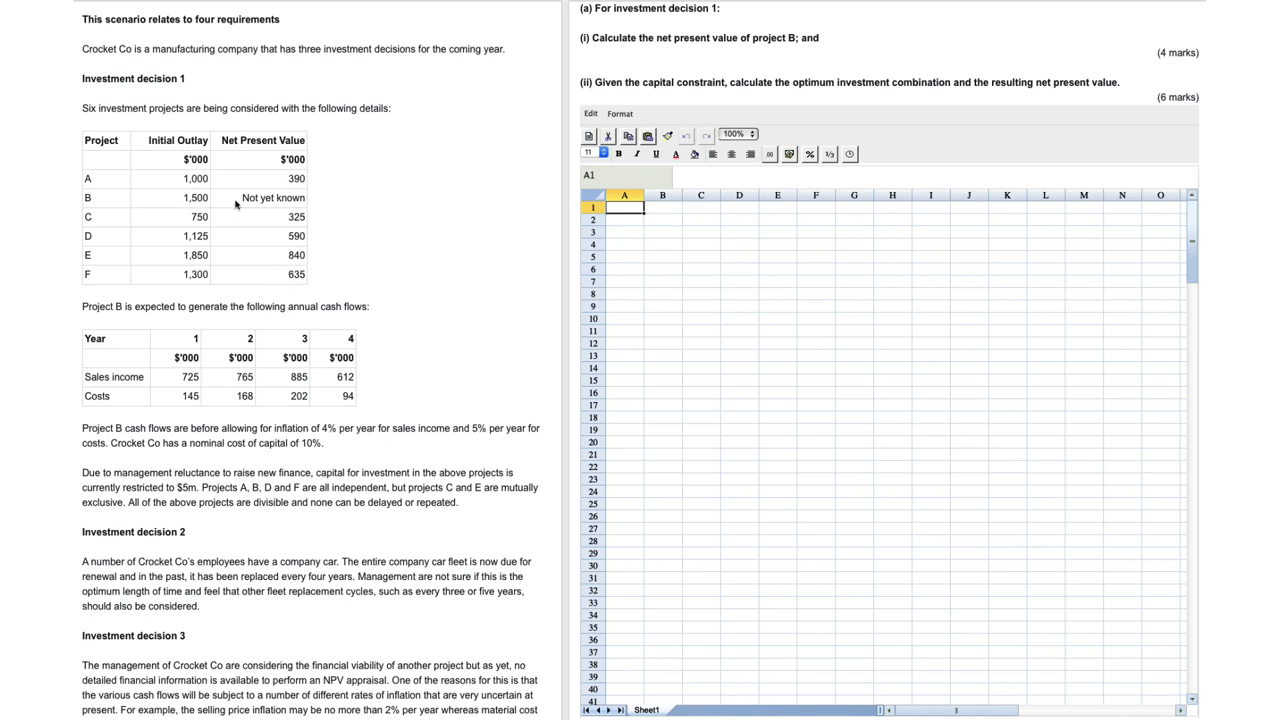
Step: Examine Project B's missing NPV, the sales and cost inflation rates, and the paragraph on the capital restriction
{"action": "left_click_drag", "start_coordinate": [237, 198], "coordinate": [273, 203]}
{"action": "left_click", "coordinate": [356, 231]}
{"action": "scroll", "coordinate": [131, 416], "scroll_direction": "down", "scroll_amount": 3}
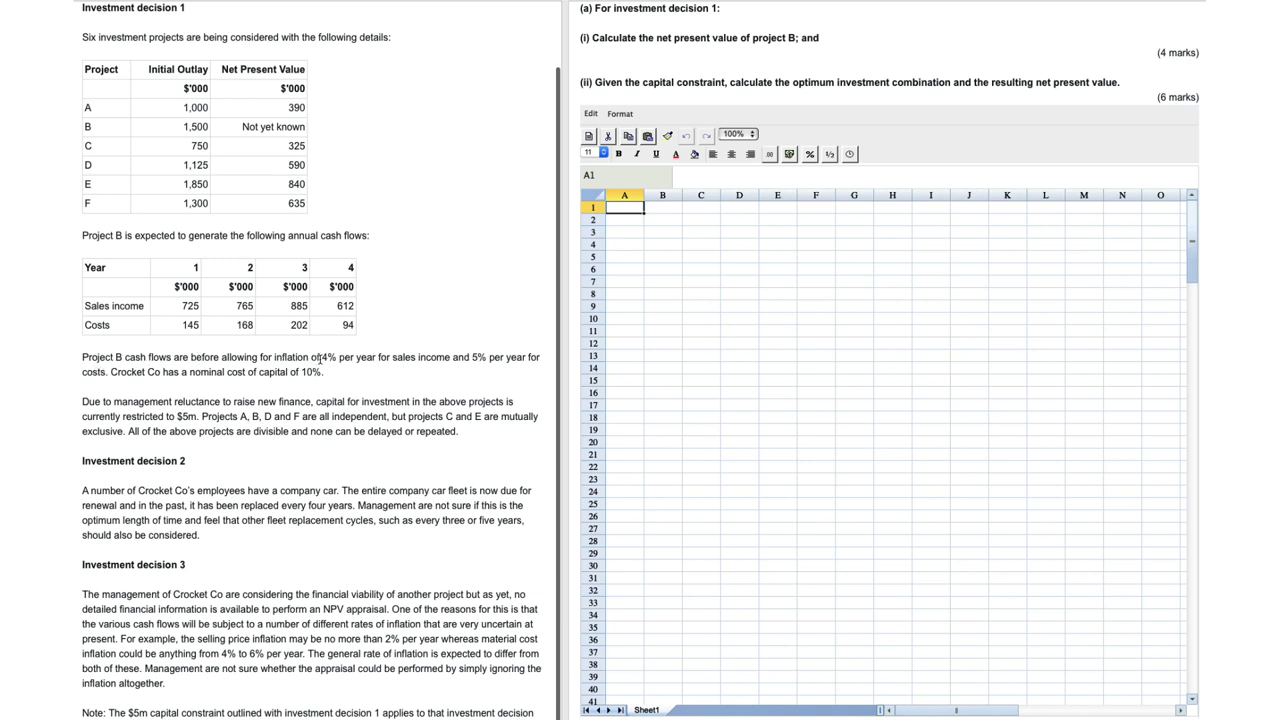
{"action": "left_click_drag", "start_coordinate": [323, 357], "coordinate": [370, 363]}
{"action": "left_click", "coordinate": [366, 373]}
{"action": "left_click_drag", "start_coordinate": [470, 360], "coordinate": [491, 362]}
{"action": "left_click", "coordinate": [481, 379]}
{"action": "left_click_drag", "start_coordinate": [82, 402], "coordinate": [181, 441]}
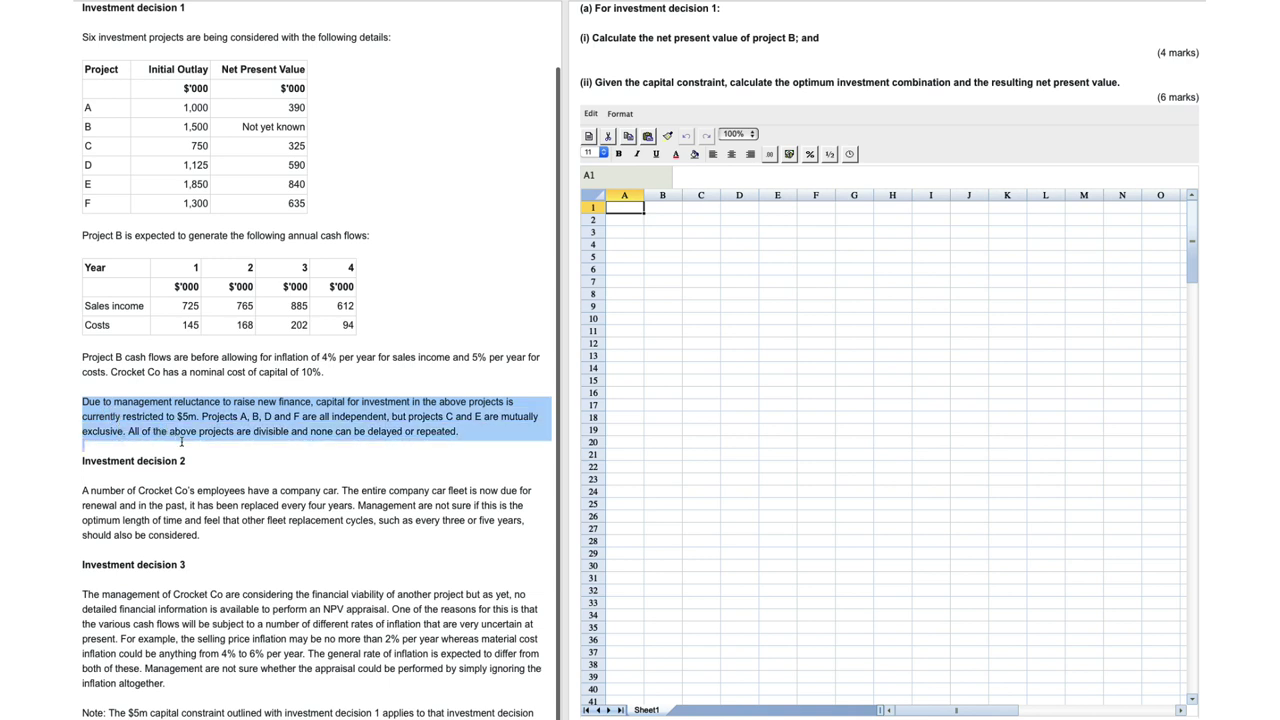
{"action": "left_click", "coordinate": [182, 449]}
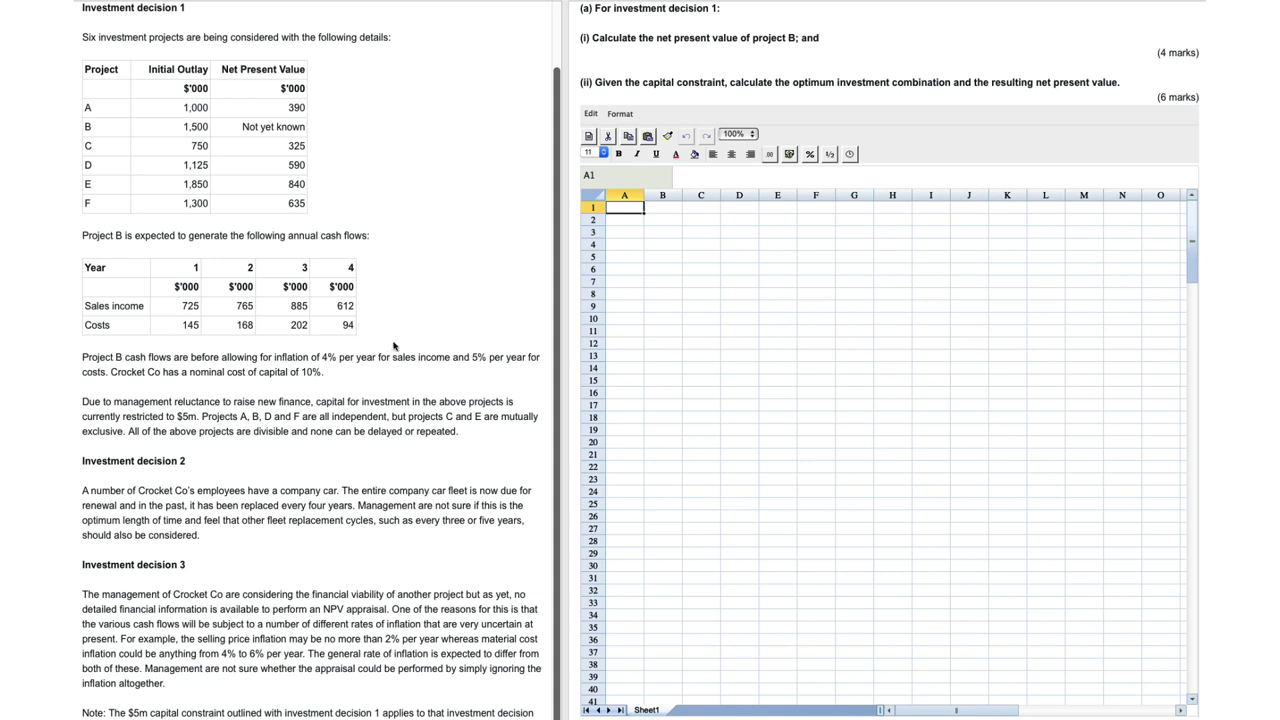
Step: Enter the year headings 1, 2, 3 and 4 across cells F3 to I3
{"action": "left_click", "coordinate": [814, 233]}
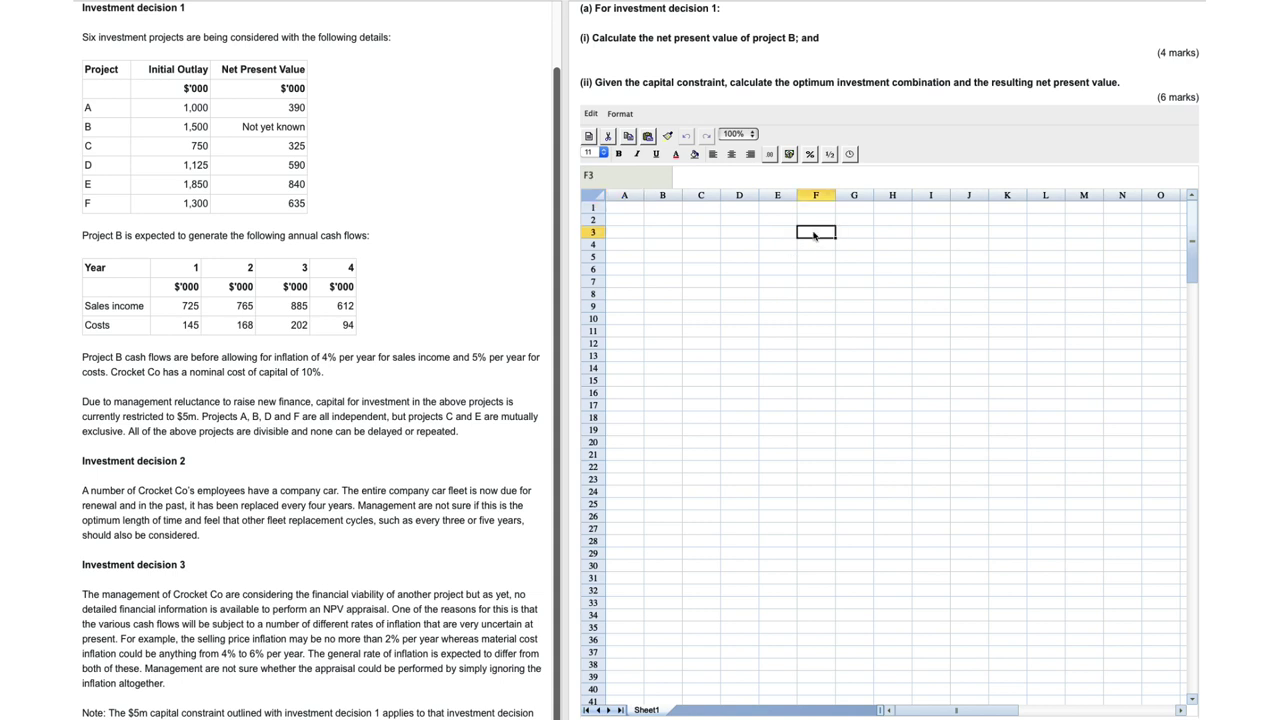
{"action": "type", "text": "1"}
{"action": "key", "text": "Tab"}
{"action": "type", "text": "2"}
{"action": "key", "text": "Tab"}
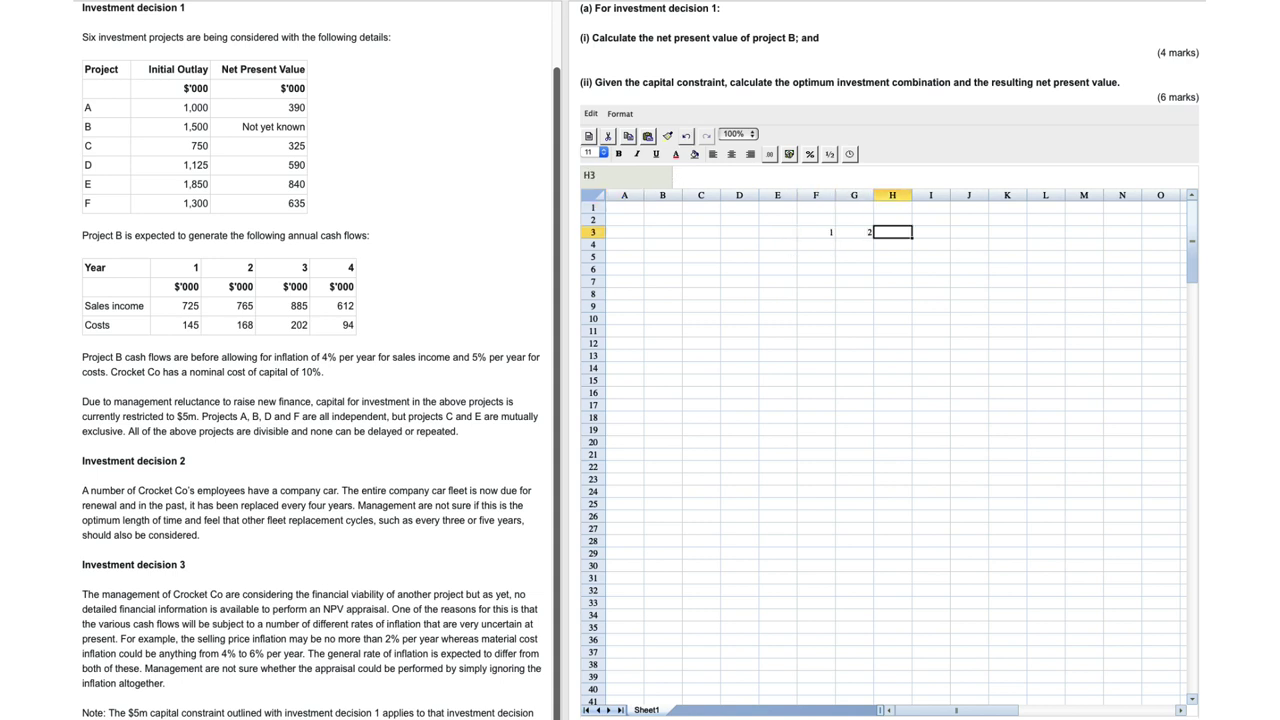
{"action": "type", "text": "3"}
{"action": "key", "text": "Tab"}
{"action": "type", "text": "4"}
{"action": "key", "text": "Return"}
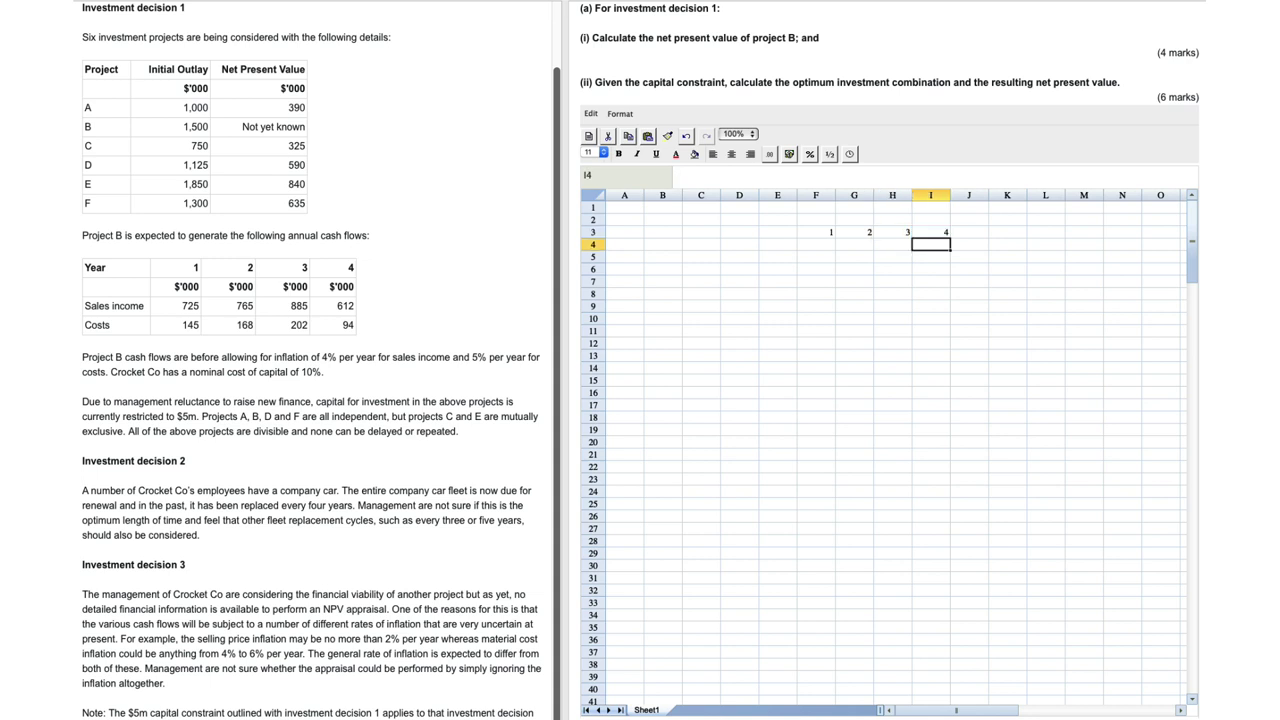
Step: Label the sales row "Sales (inflation 4%)" in cell C5
{"action": "key", "text": "Down"}
{"action": "key", "text": "Left"}
{"action": "key", "text": "Left"}
{"action": "key", "text": "Left"}
{"action": "key", "text": "Left"}
{"action": "key", "text": "Left"}
{"action": "key", "text": "Left"}
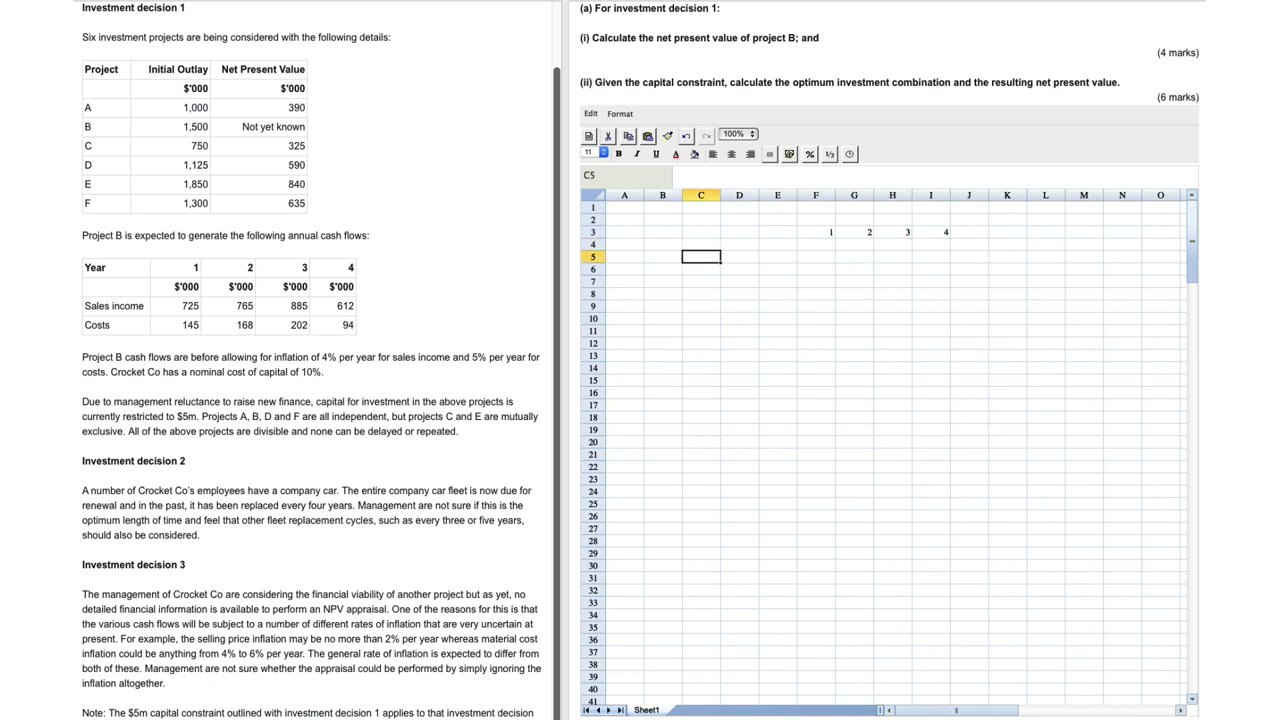
{"action": "type", "text": "Sales"}
{"action": "type", "text": "(inflation"}
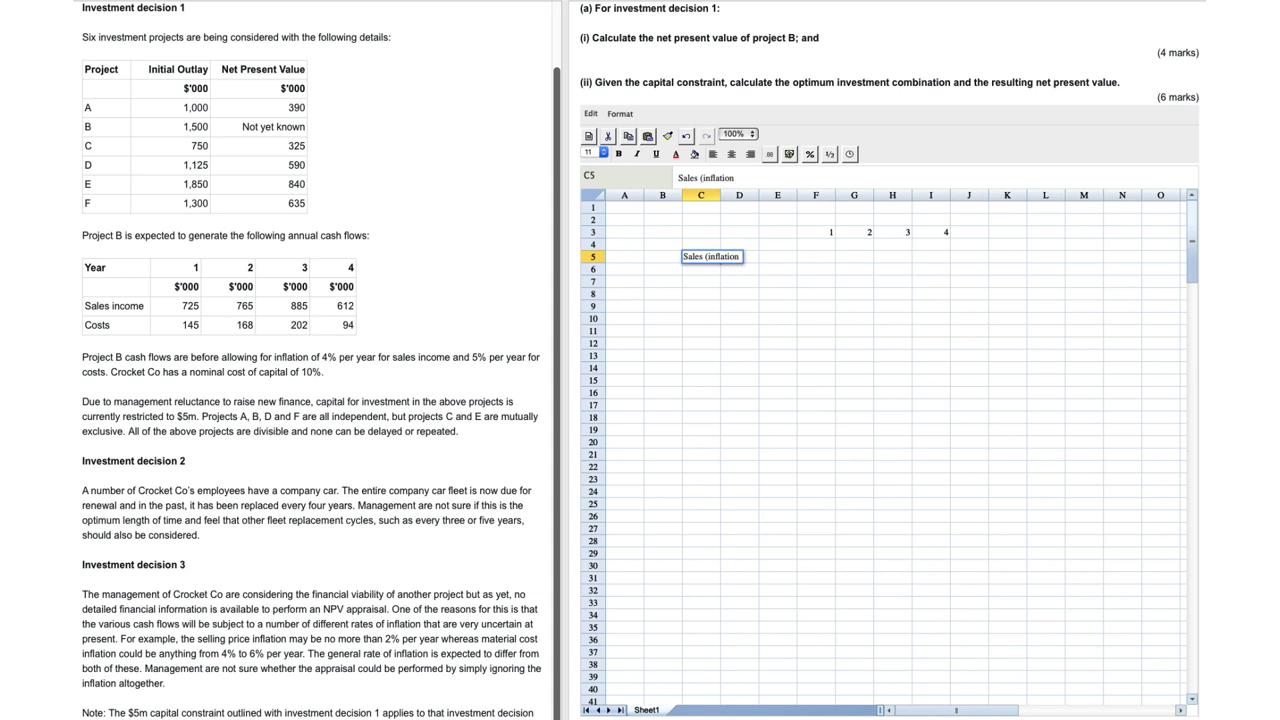
{"action": "type", "text": " 4%)"}
Step: Fill the inflated sales for years 1 to 4 in F5:I5 with 754, 827, =885*1.04^3 and 716
{"action": "key", "text": "Tab"}
{"action": "key", "text": "Tab"}
{"action": "key", "text": "Tab"}
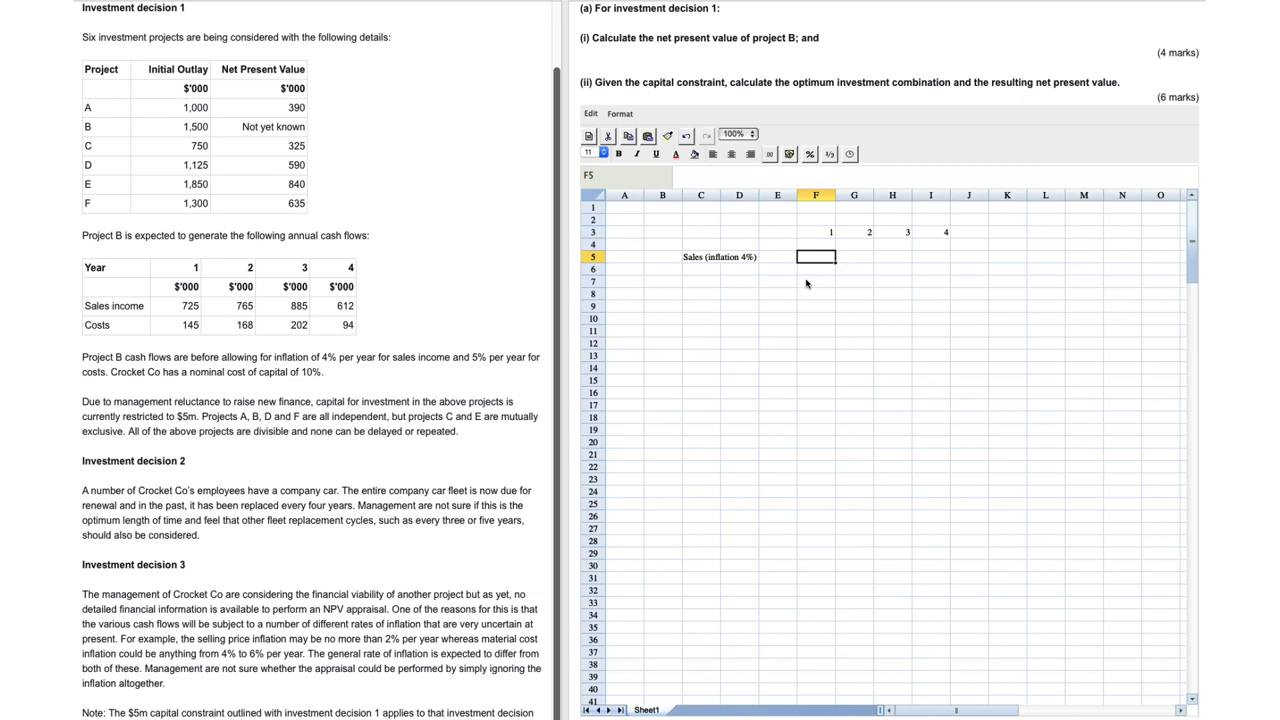
{"action": "type", "text": "754"}
{"action": "key", "text": "Tab"}
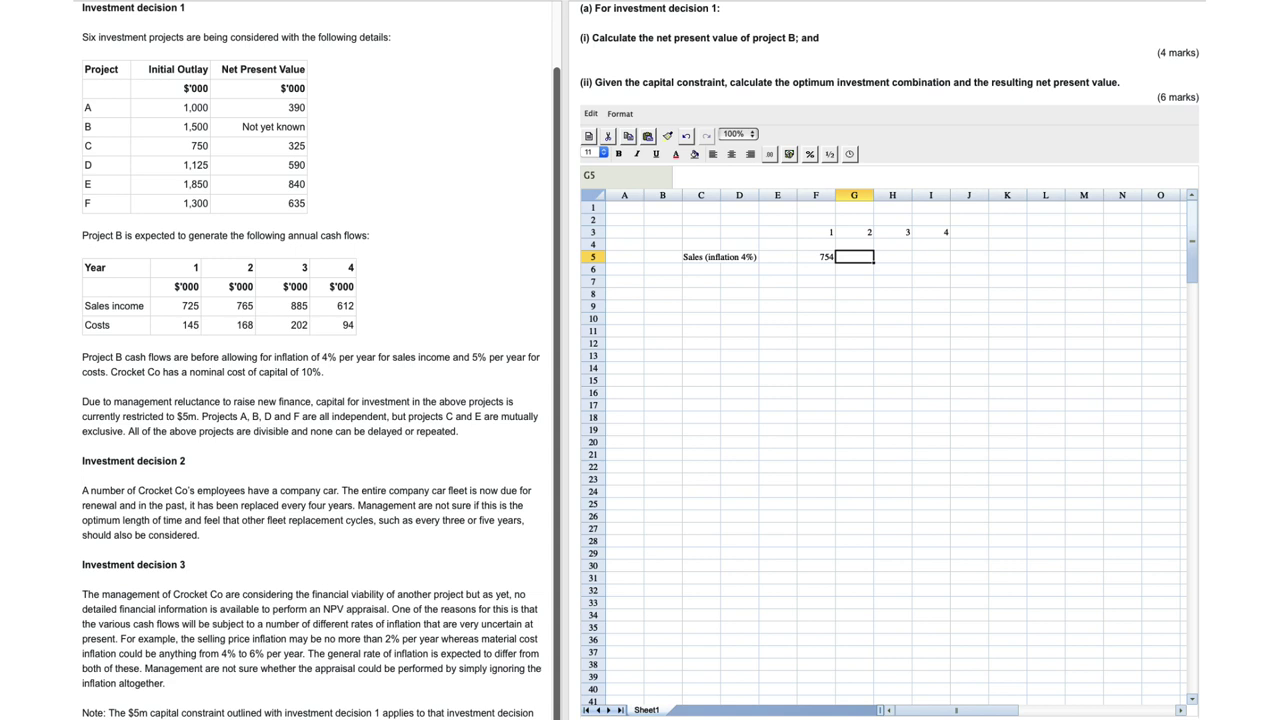
{"action": "type", "text": "827"}
{"action": "key", "text": "Tab"}
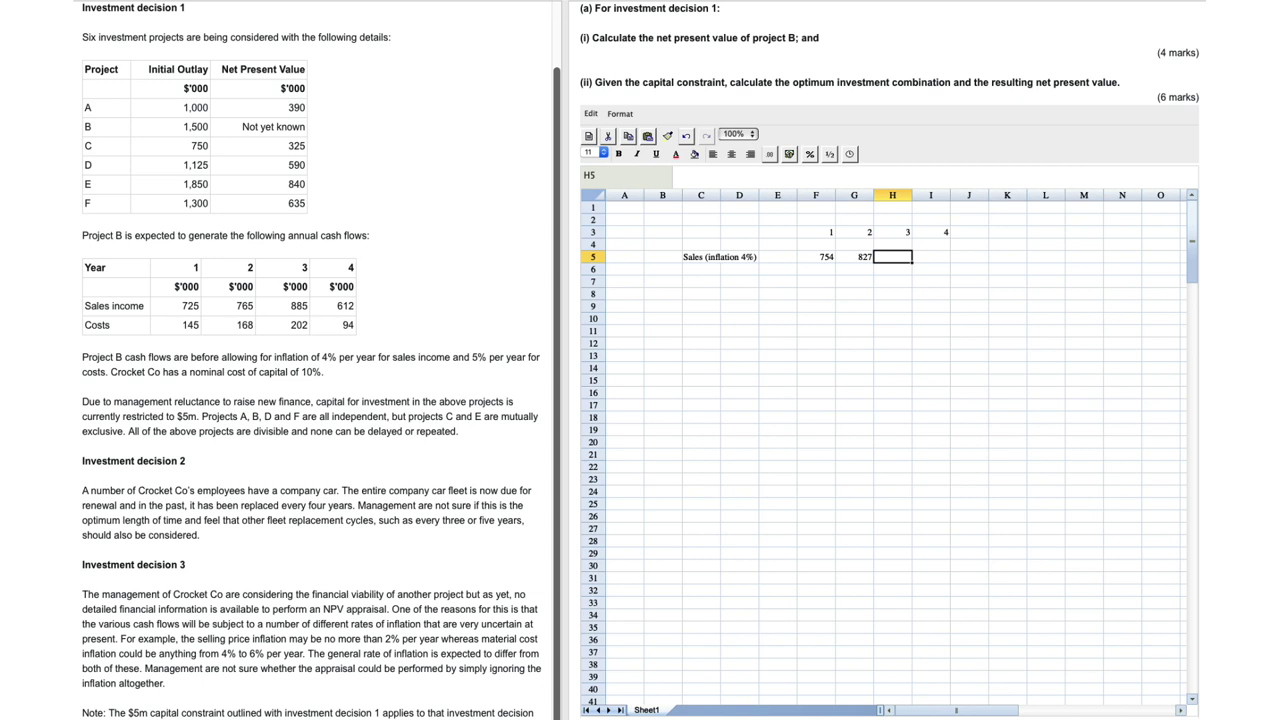
{"action": "type", "text": "=885*1.04^3"}
{"action": "key", "text": "Tab"}
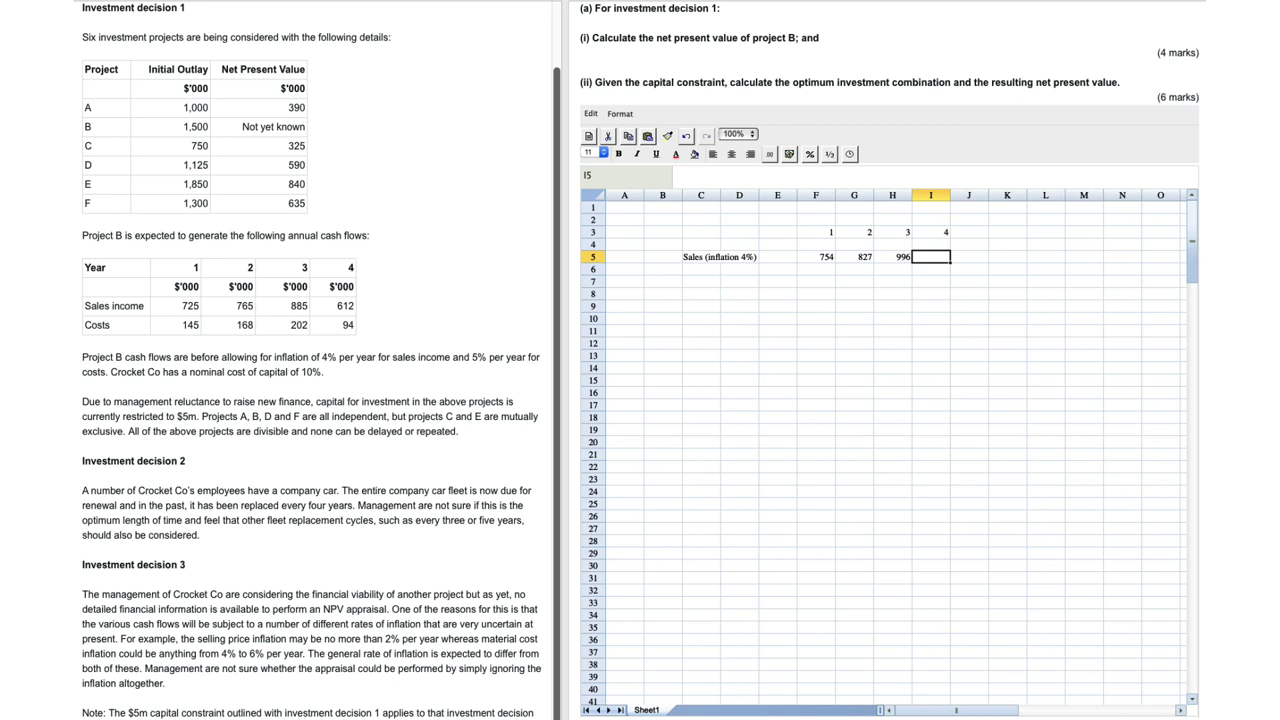
{"action": "type", "text": "716"}
{"action": "left_click", "coordinate": [696, 284]}
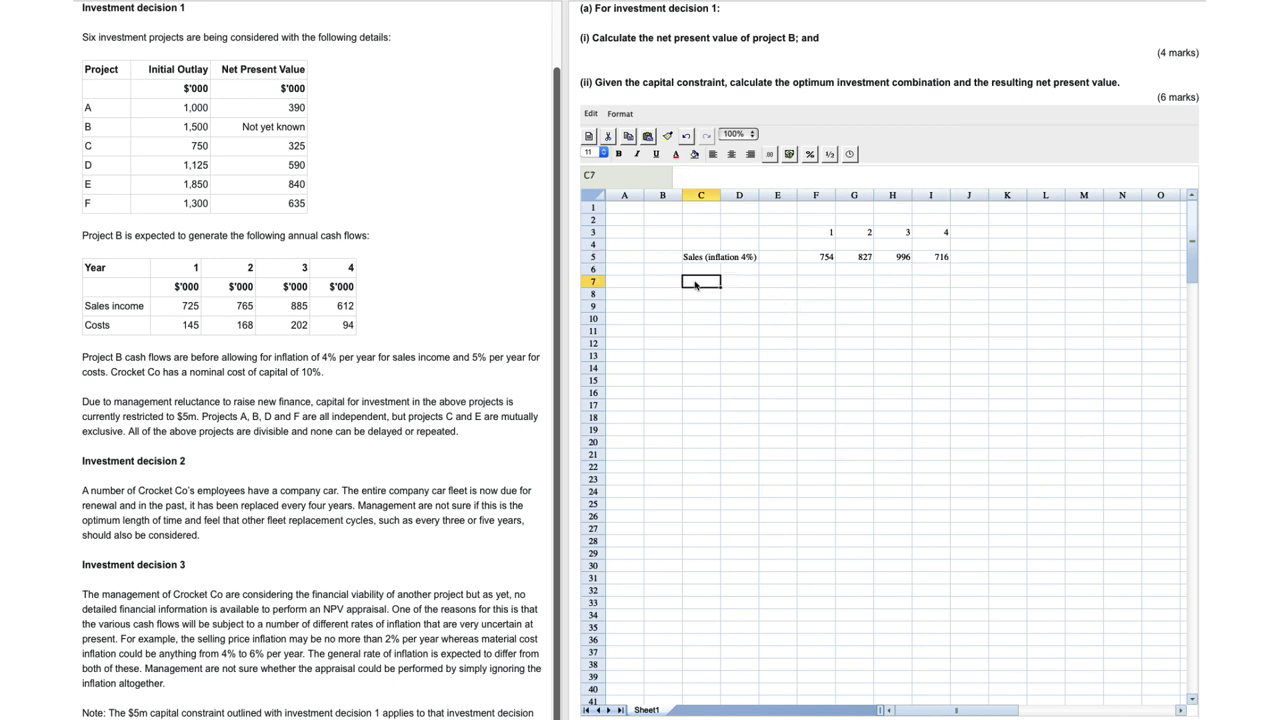
Step: Label the costs row "Costs (inflation 5%)" in cell C6
{"action": "left_click", "coordinate": [696, 273]}
{"action": "type", "text": "Costs"}
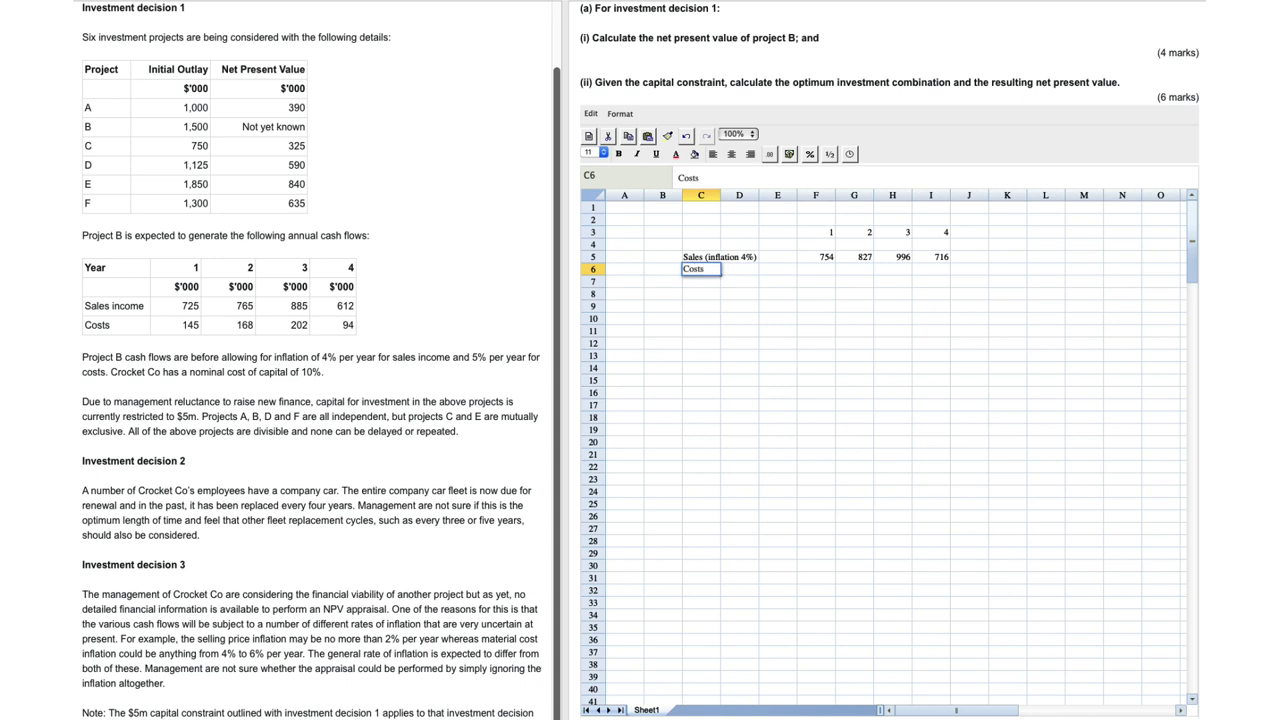
{"action": "type", "text": " (inflation 5%)"}
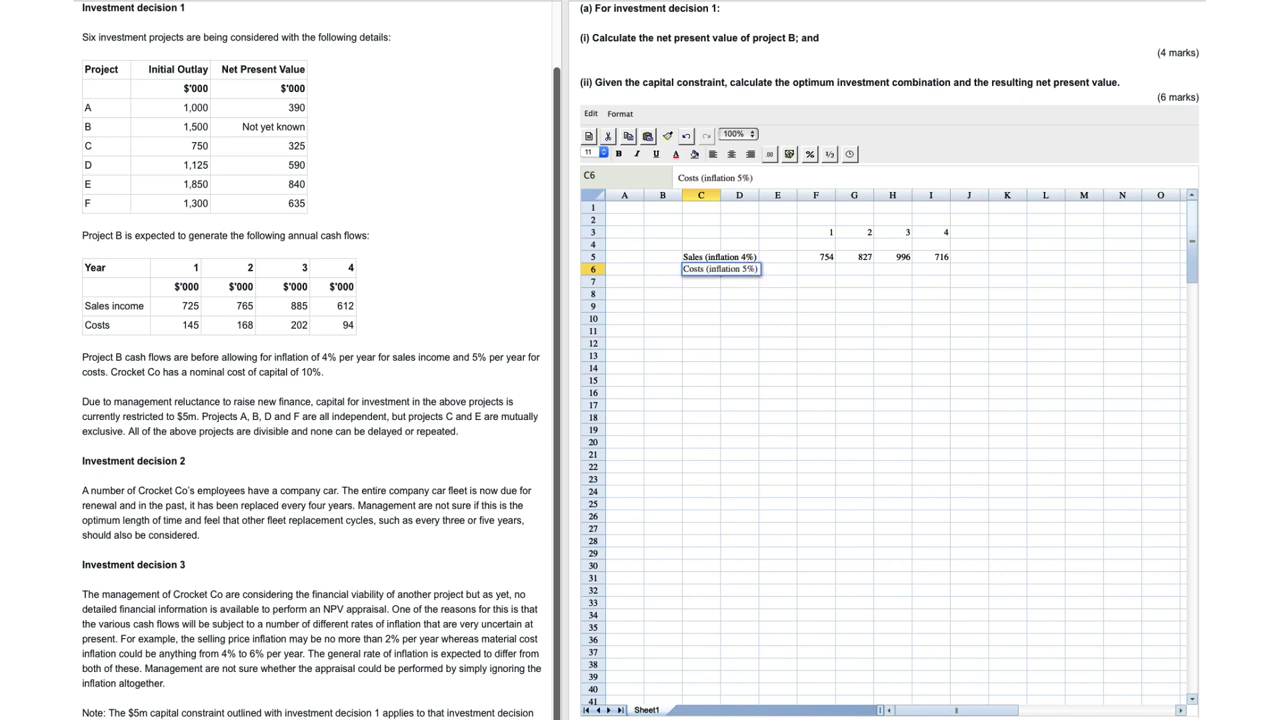
Step: Fill the inflated costs for years 1 to 4 in F6:I6 with 152, 185, 234 and 114
{"action": "key", "text": "Tab"}
{"action": "key", "text": "Tab"}
{"action": "key", "text": "Tab"}
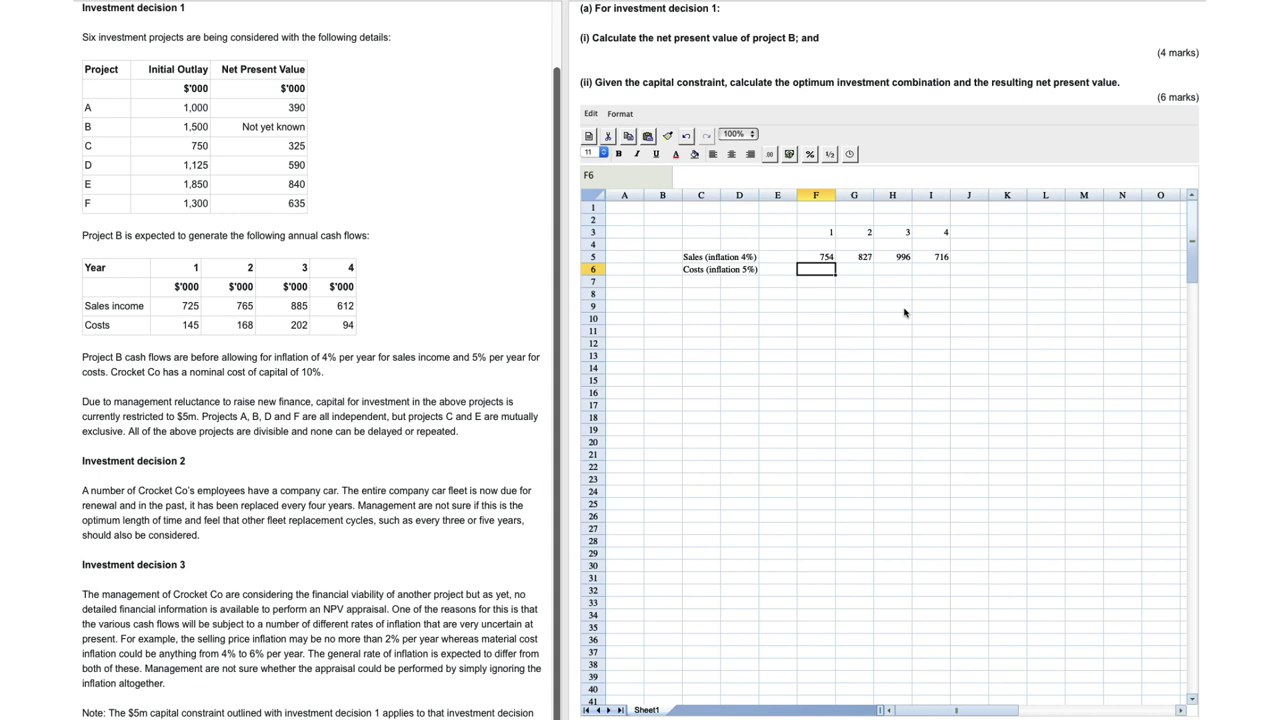
{"action": "type", "text": "152"}
{"action": "key", "text": "Tab"}
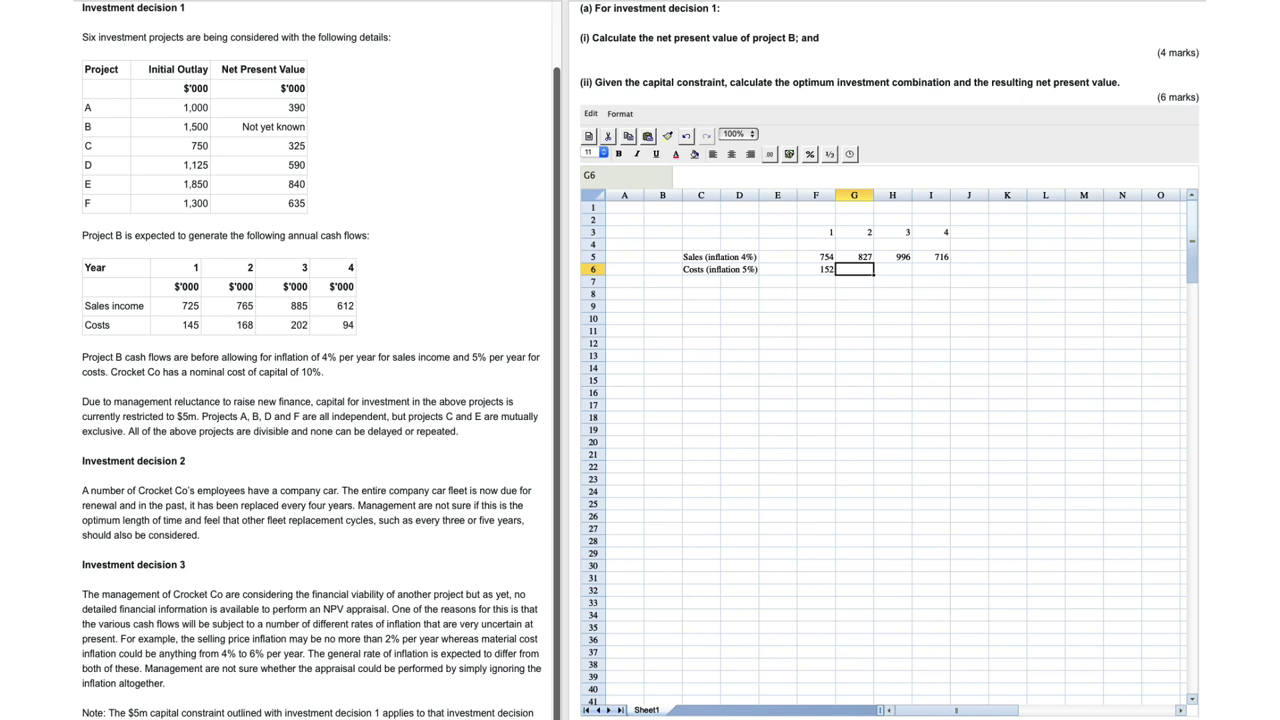
{"action": "type", "text": "185"}
{"action": "key", "text": "Tab"}
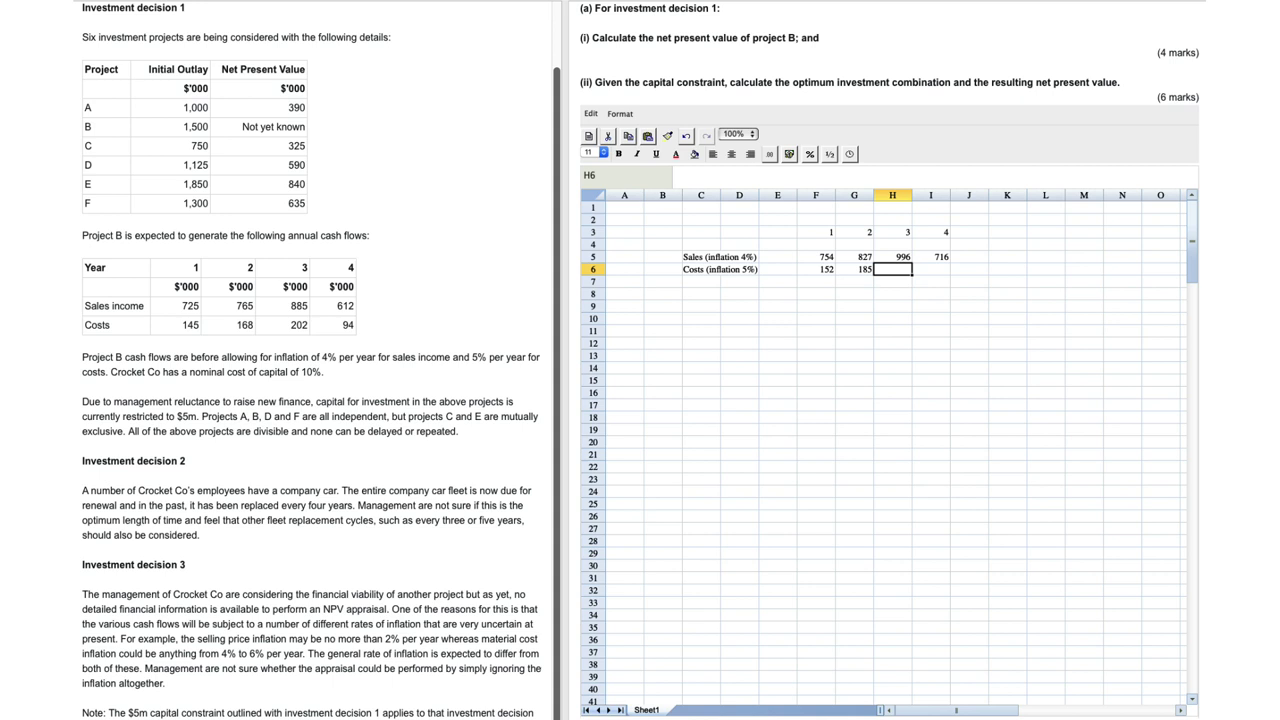
{"action": "type", "text": "234"}
{"action": "key", "text": "Tab"}
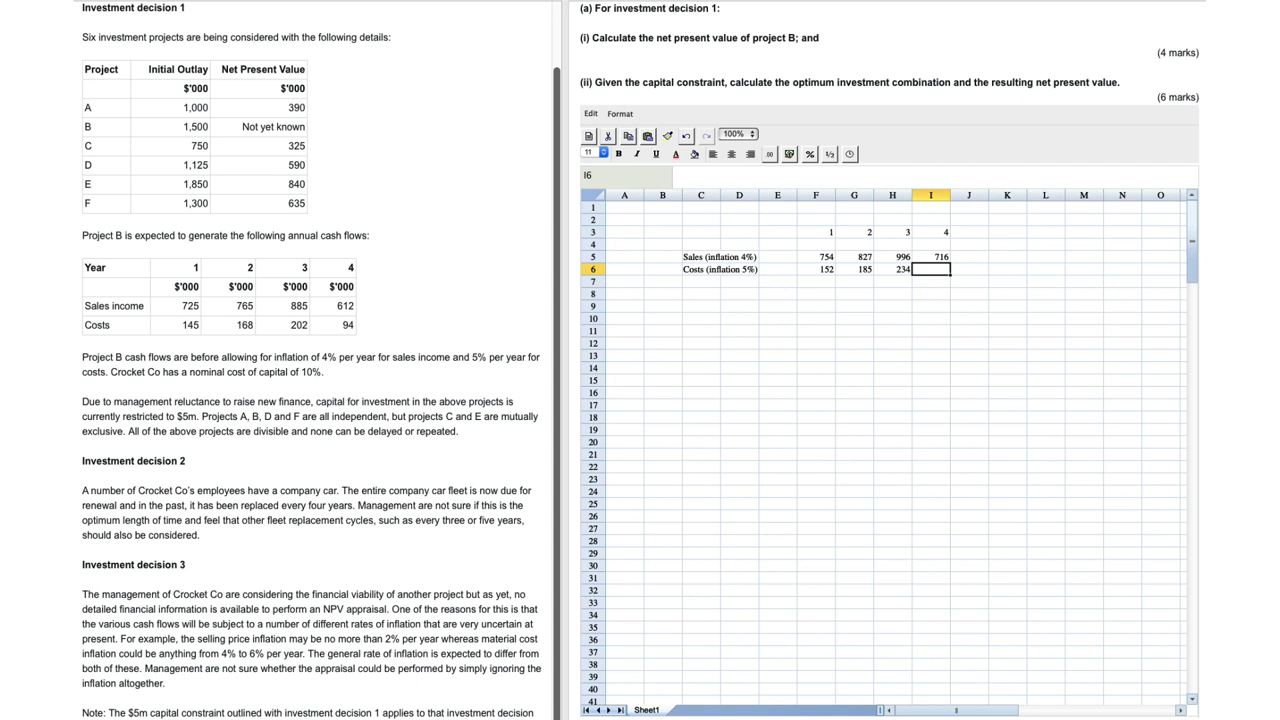
{"action": "type", "text": "114"}
{"action": "key", "text": "Return"}
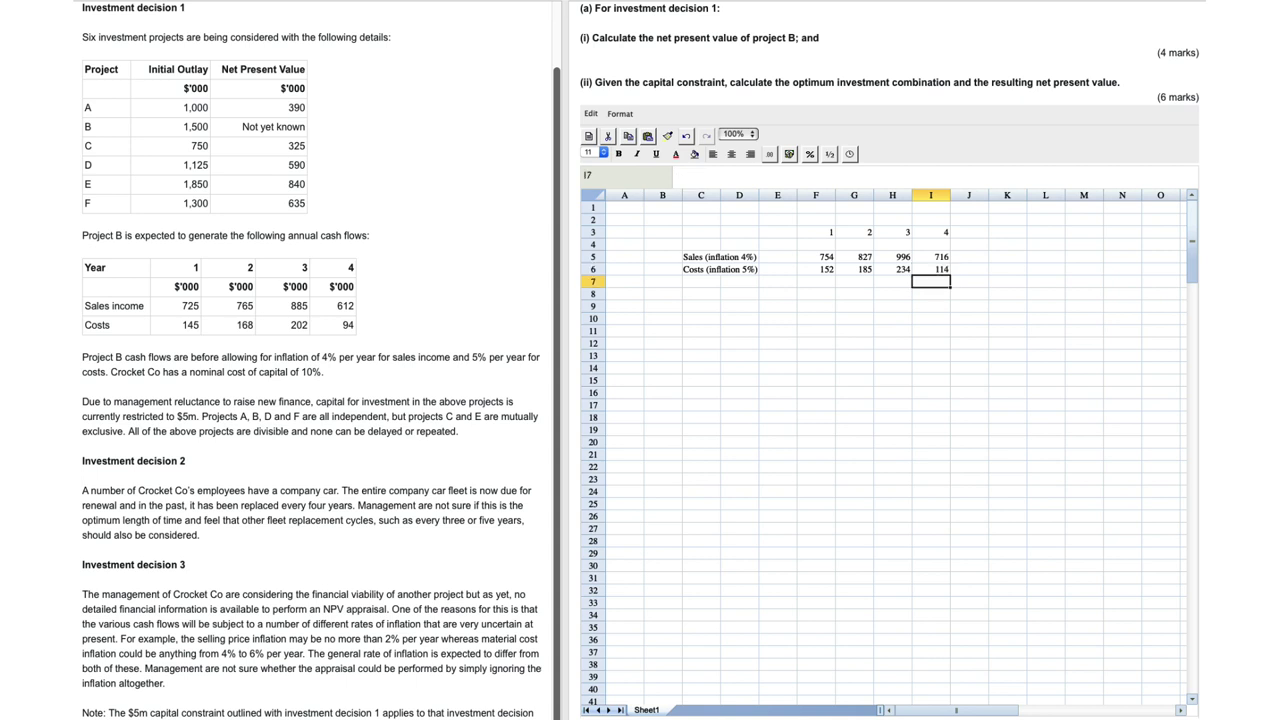
Step: Add the row label "Net operating flows" in cell C8
{"action": "key", "text": "Down"}
{"action": "key", "text": "Left"}
{"action": "key", "text": "Left"}
{"action": "key", "text": "Left"}
{"action": "key", "text": "Left"}
{"action": "key", "text": "Left"}
{"action": "key", "text": "Left"}
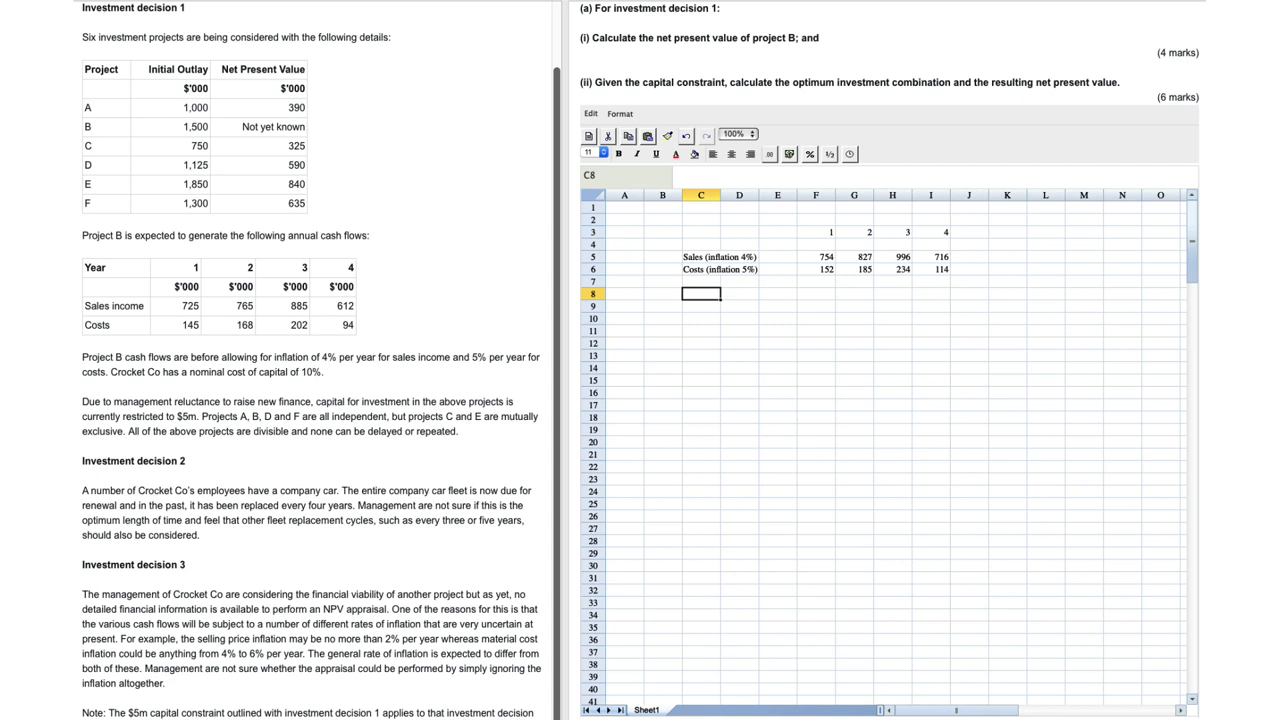
{"action": "type", "text": "Net operating flows"}
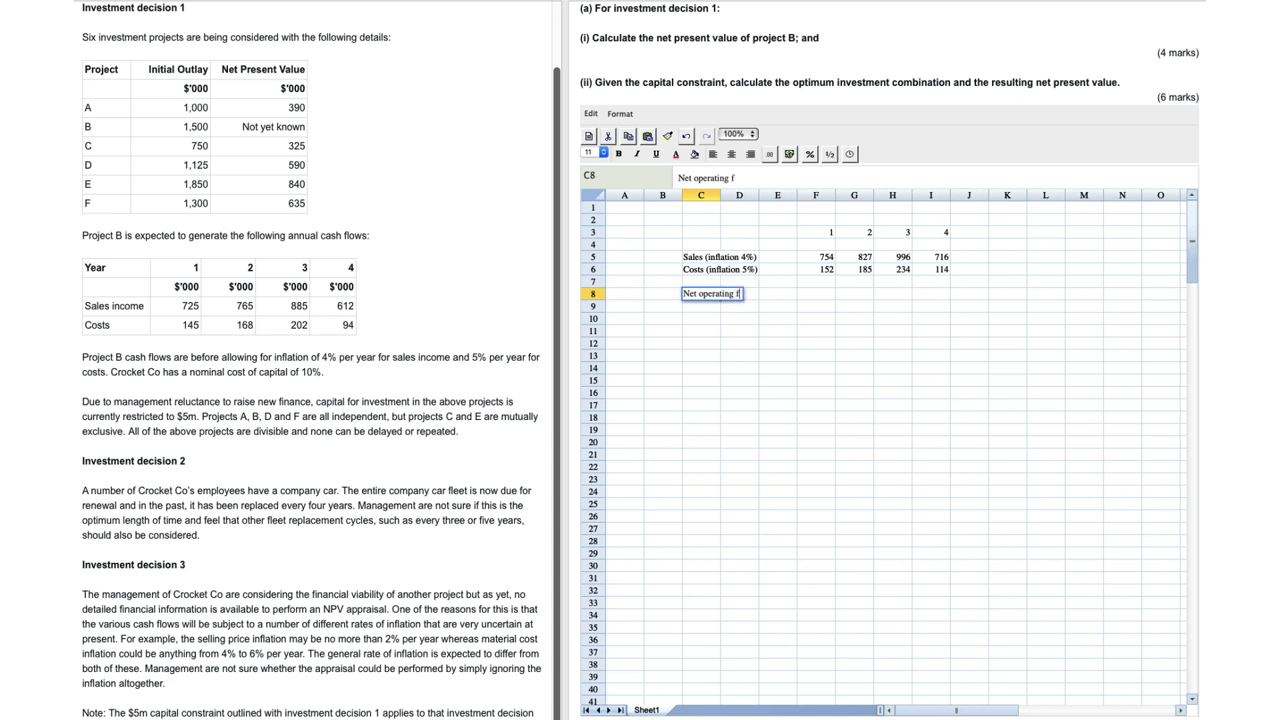
Step: Calculate the year 1 net operating flow in F8 as sales minus costs with =F5-F6
{"action": "left_click", "coordinate": [778, 293]}
{"action": "left_click", "coordinate": [816, 293]}
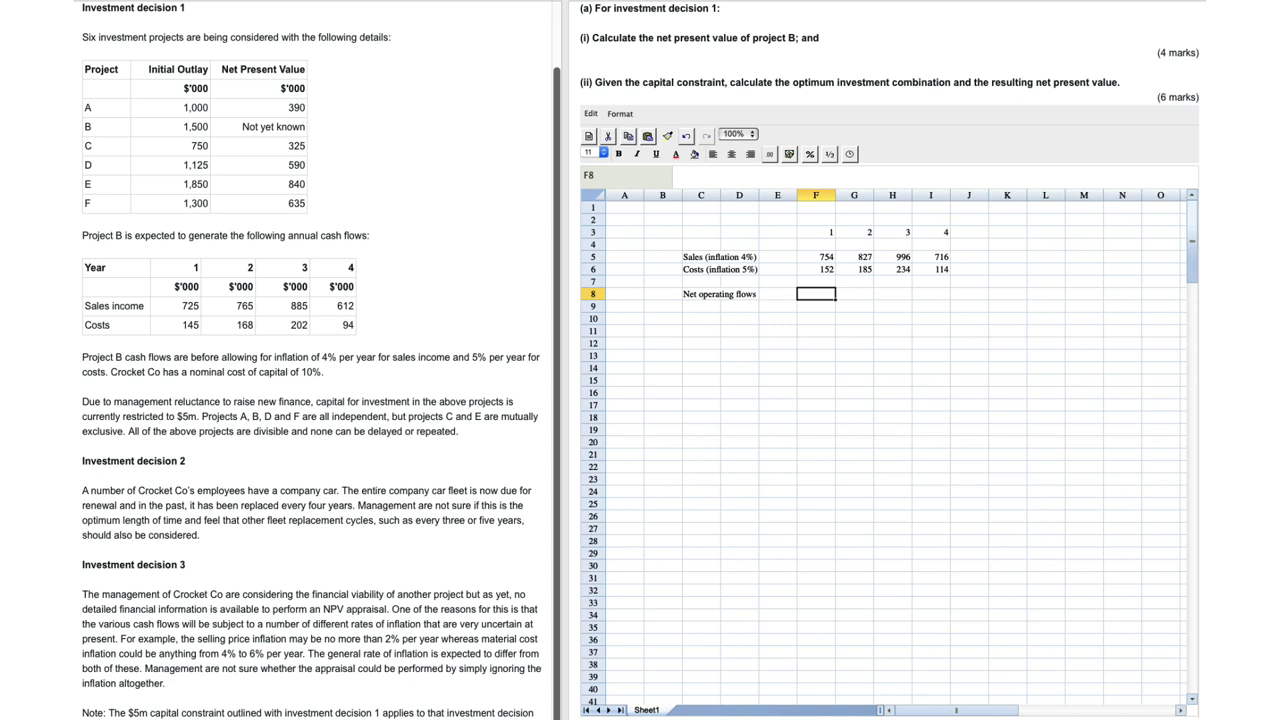
{"action": "type", "text": "="}
{"action": "left_click", "coordinate": [824, 260]}
{"action": "type", "text": "-"}
{"action": "left_click", "coordinate": [824, 272]}
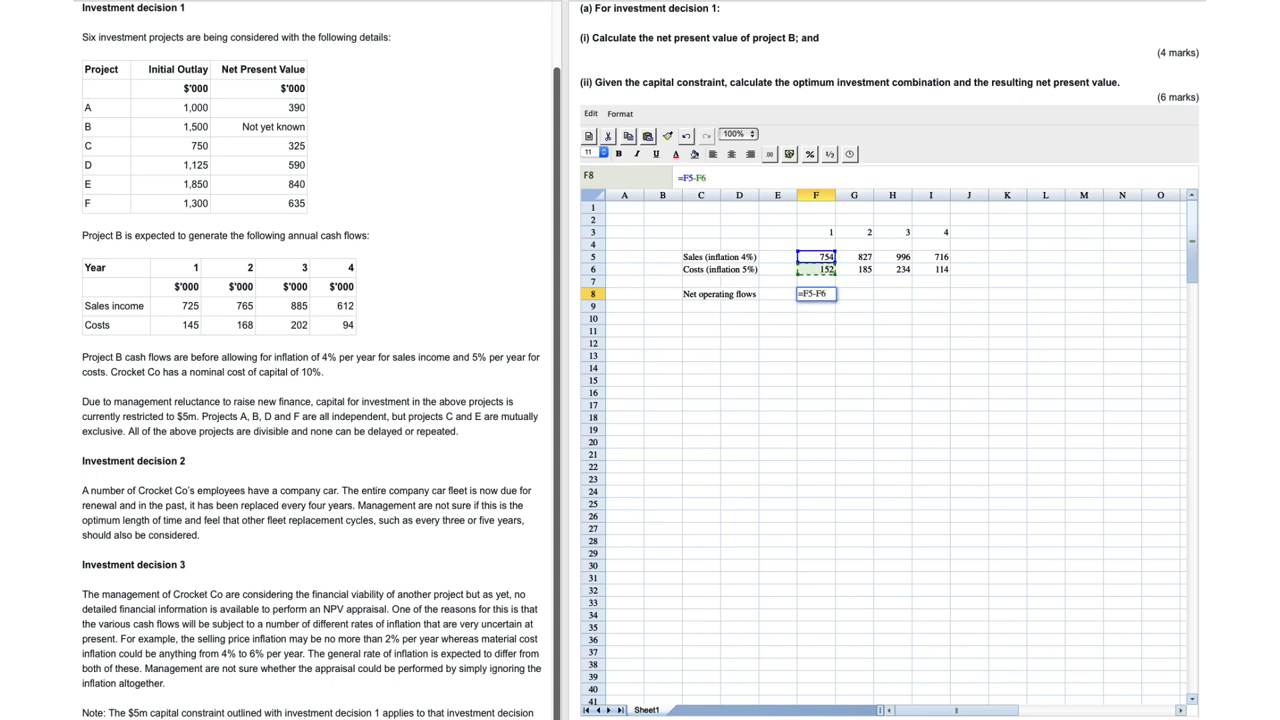
{"action": "key", "text": "Return"}
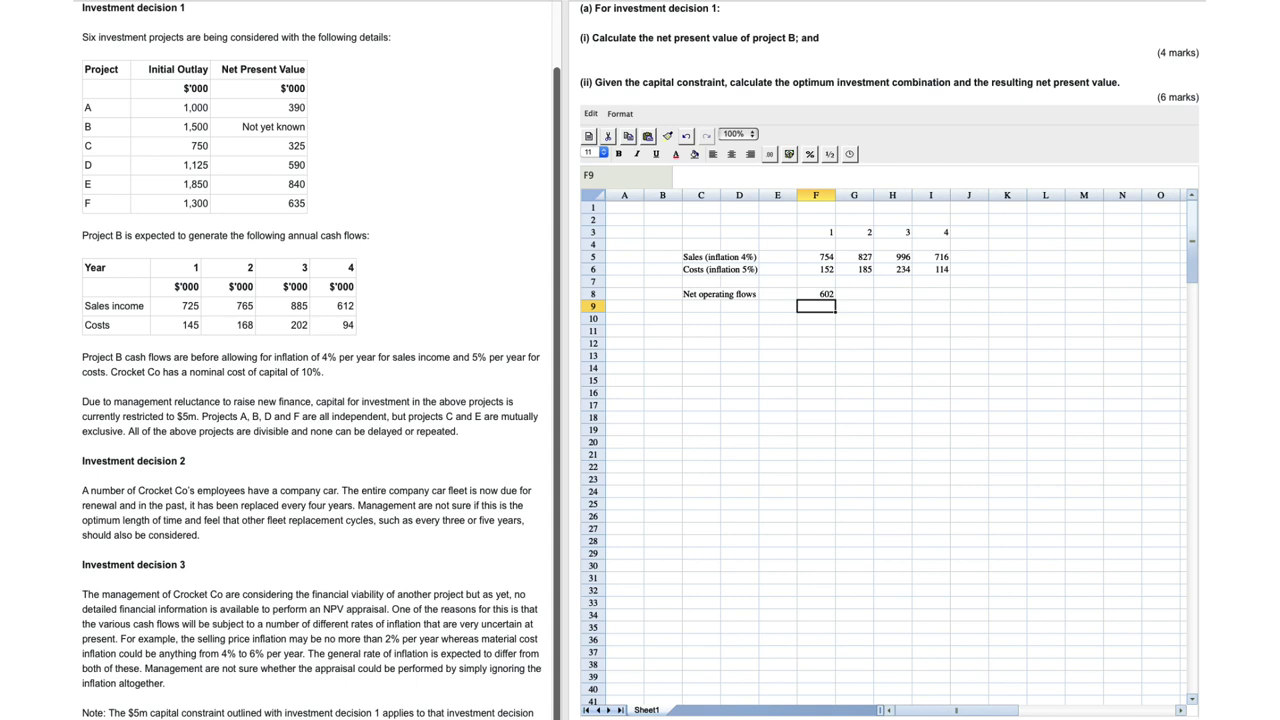
Step: Copy the net operating flow formula from F8 across to G8:I8 for years 2 to 4
{"action": "left_click", "coordinate": [822, 297]}
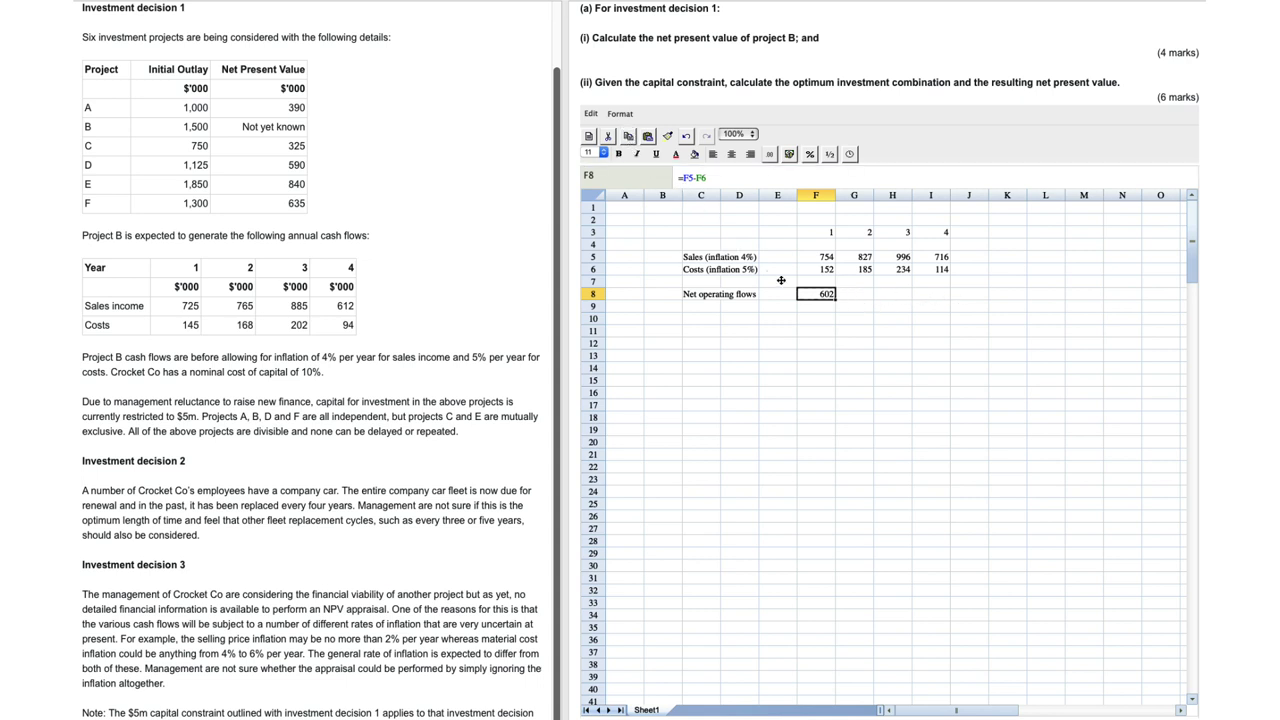
{"action": "left_click_drag", "start_coordinate": [836, 295], "coordinate": [922, 298]}
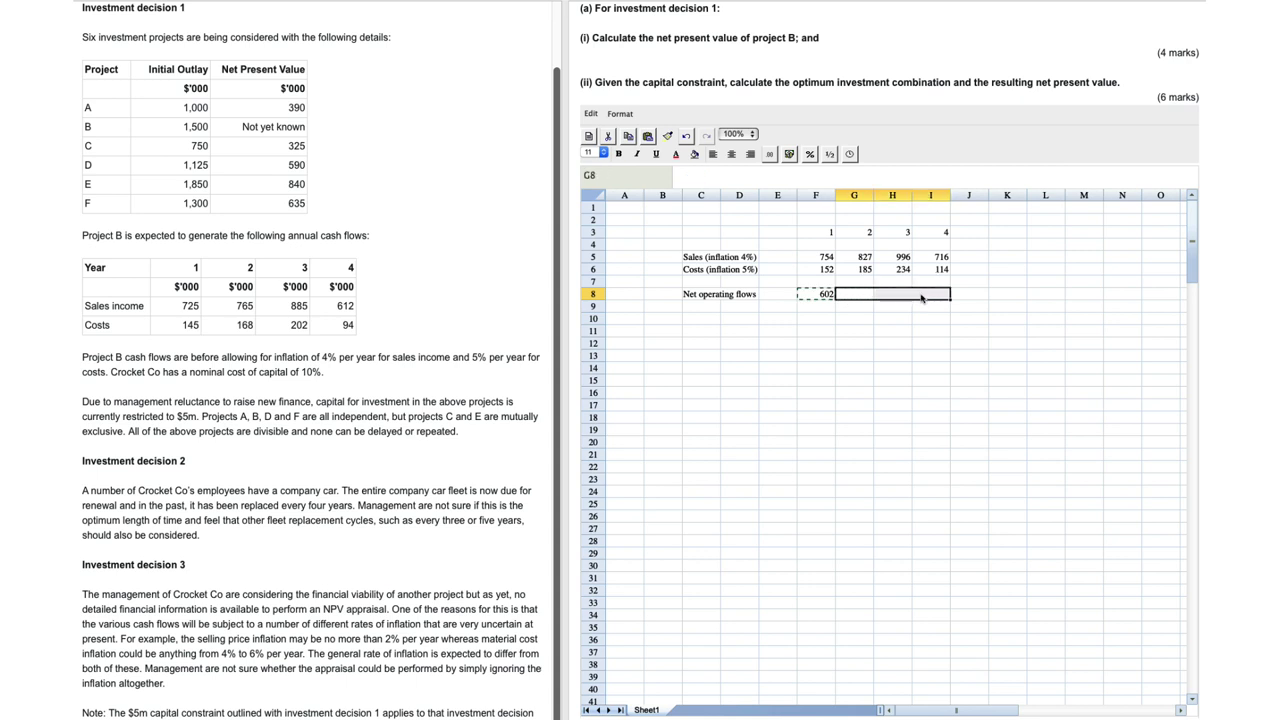
{"action": "left_click", "coordinate": [648, 139]}
Step: Add the row label "PV of flows" in cell C10
{"action": "left_click", "coordinate": [690, 320]}
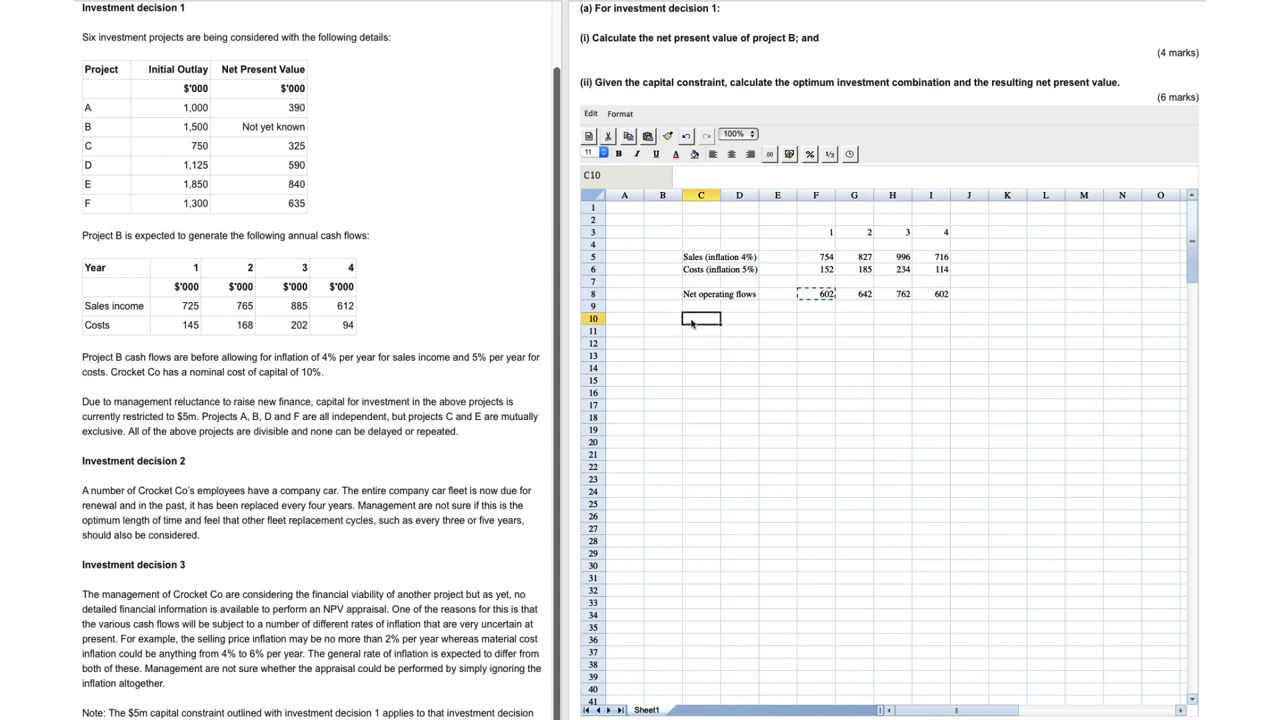
{"action": "key", "text": "Escape"}
{"action": "type", "text": "PV of flows"}
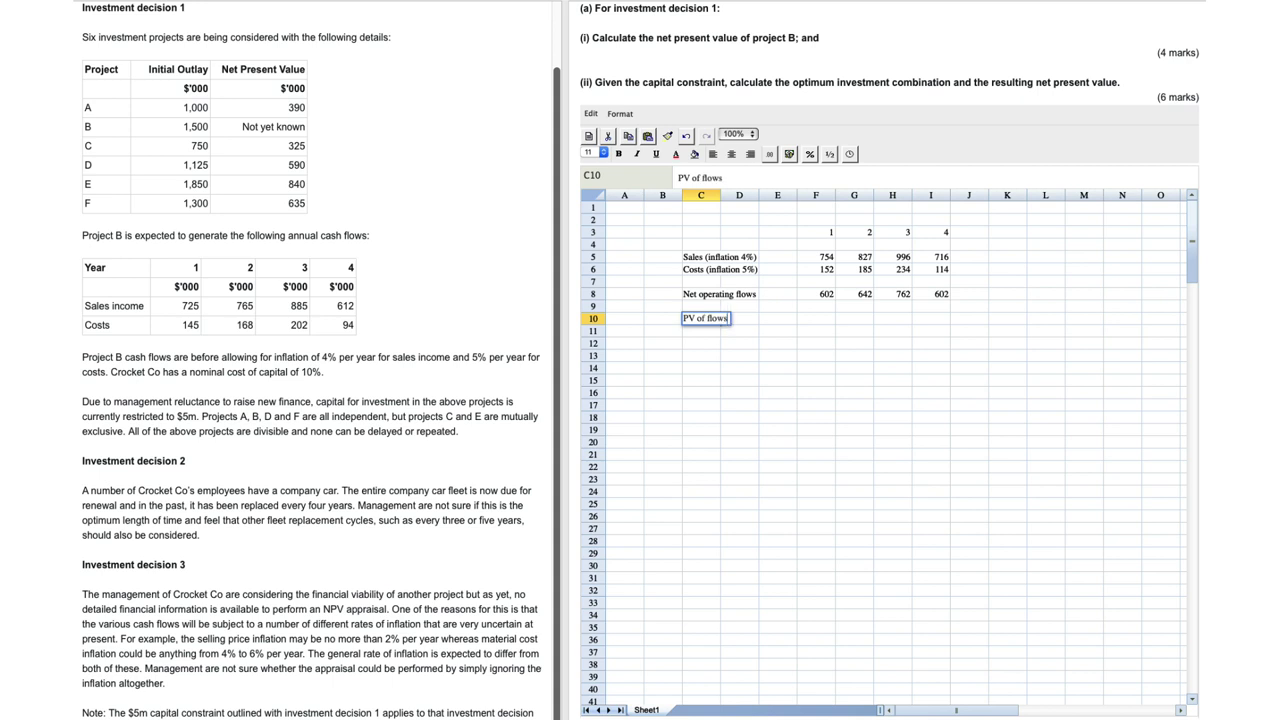
Step: Calculate the present value of the year 1 to 4 net operating flows in F10 with =NPV(0.1,F8:I8)
{"action": "key", "text": "Tab"}
{"action": "key", "text": "Tab"}
{"action": "key", "text": "Tab"}
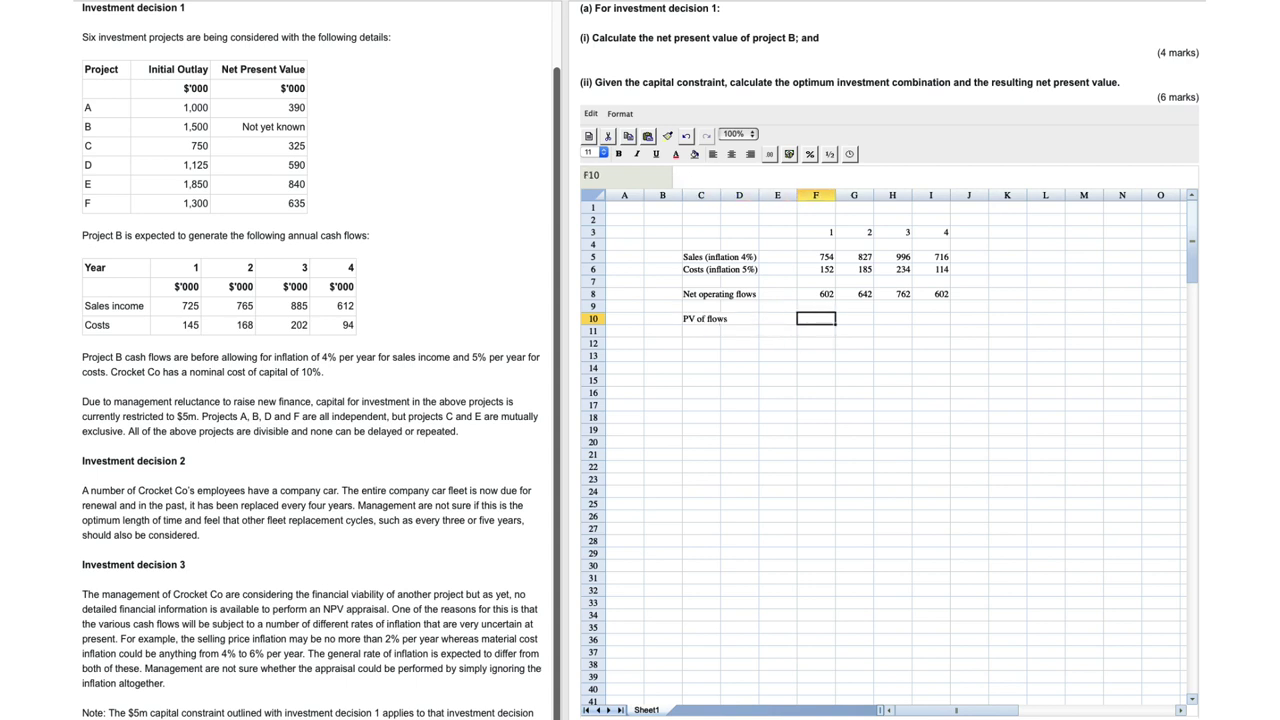
{"action": "type", "text": "+"}
{"action": "key", "text": "BackSpace"}
{"action": "type", "text": "=NPV"}
{"action": "type", "text": "(0.1,"}
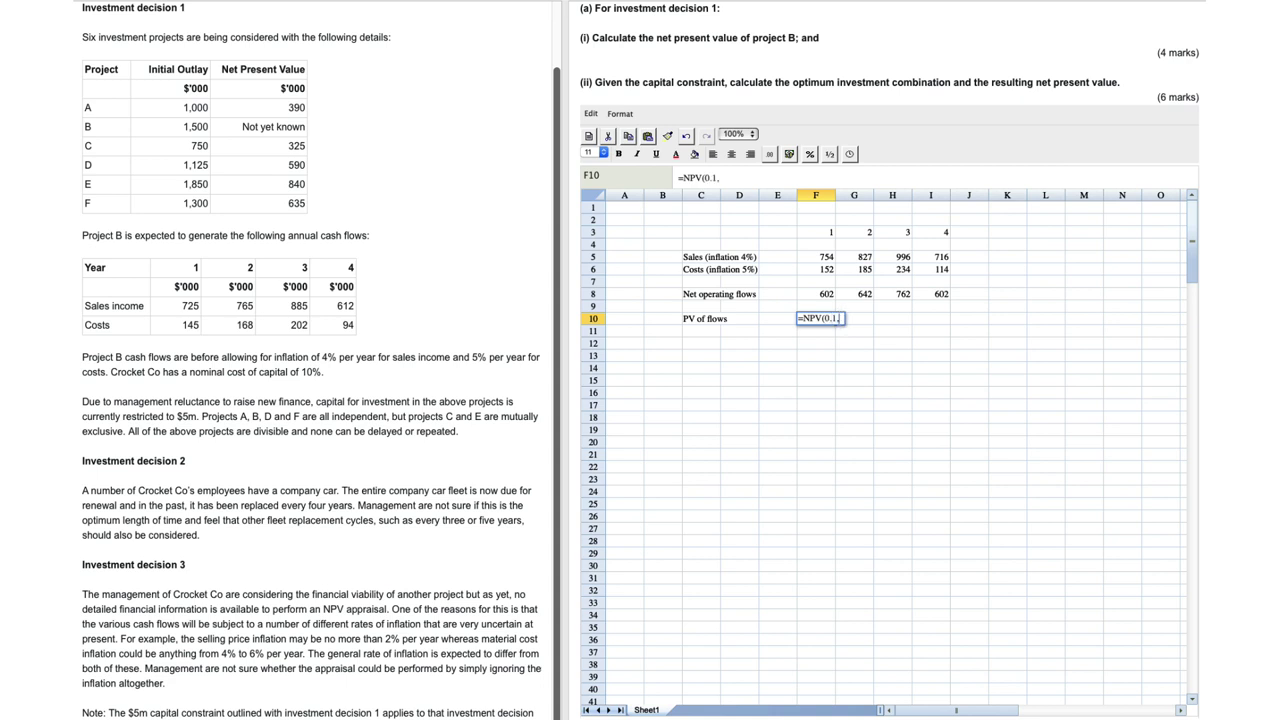
{"action": "left_click", "coordinate": [824, 296]}
{"action": "left_click_drag", "start_coordinate": [824, 296], "coordinate": [925, 298]}
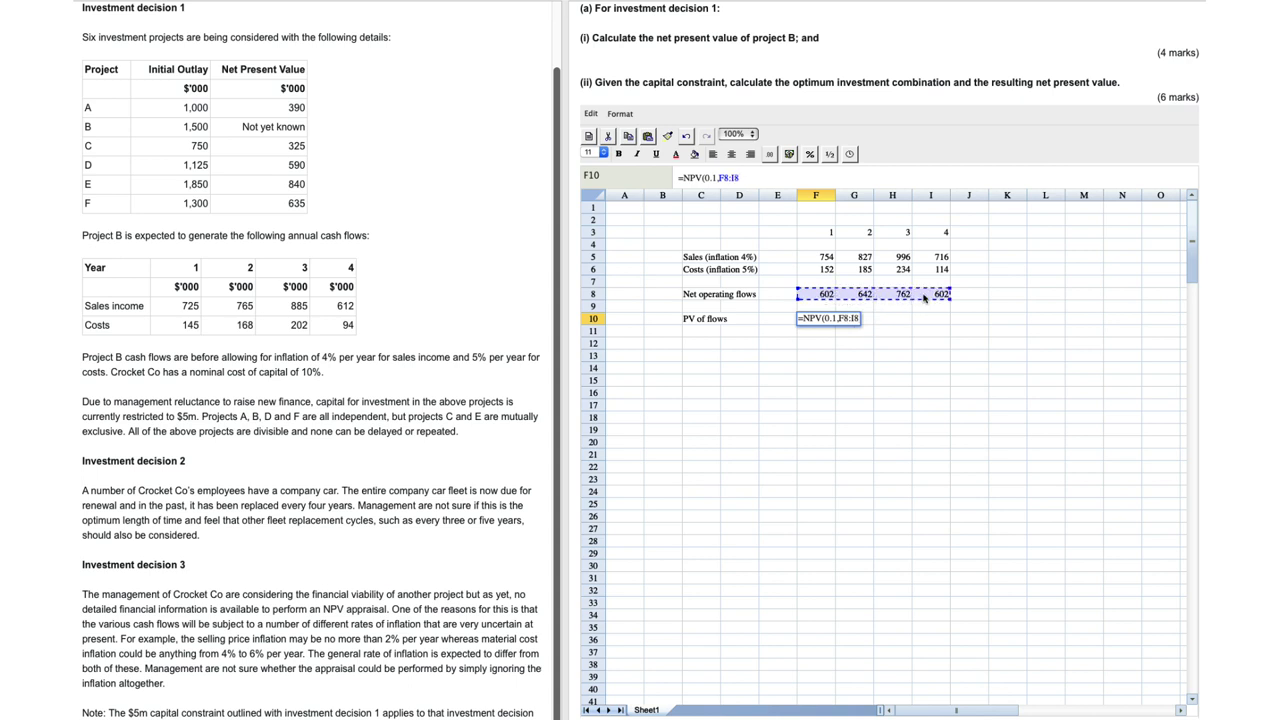
{"action": "type", "text": ")"}
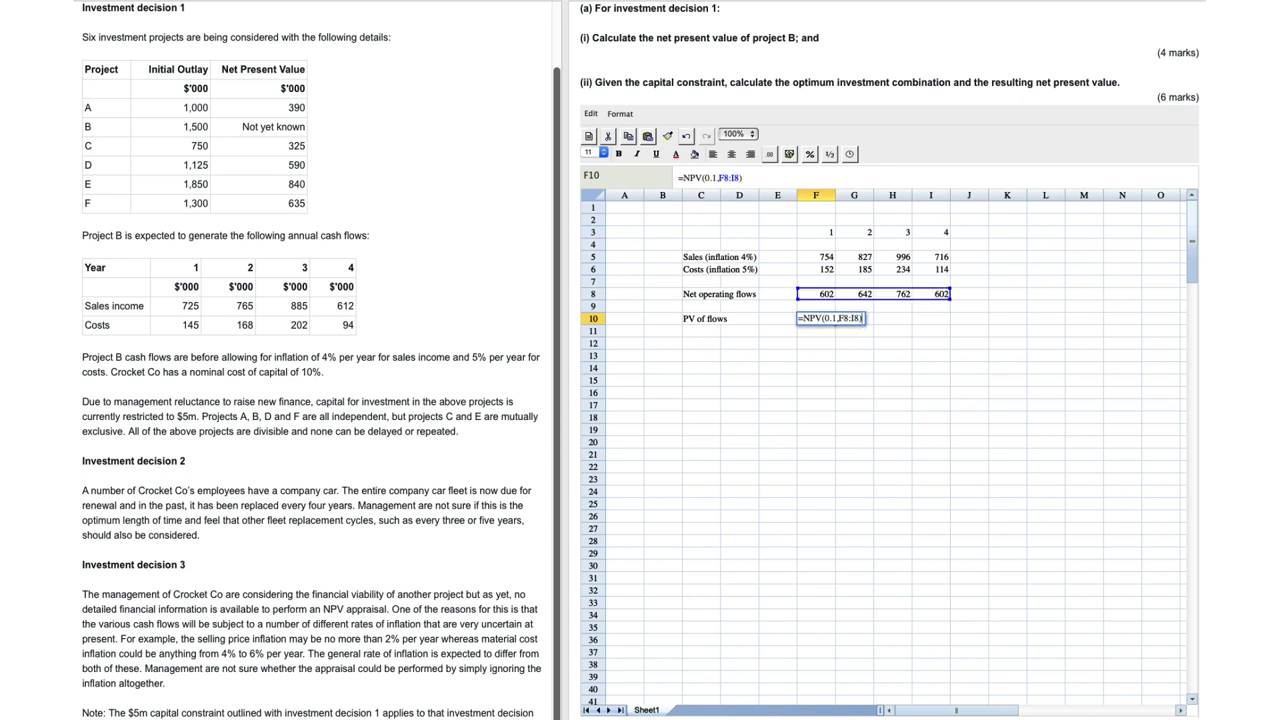
{"action": "key", "text": "Return"}
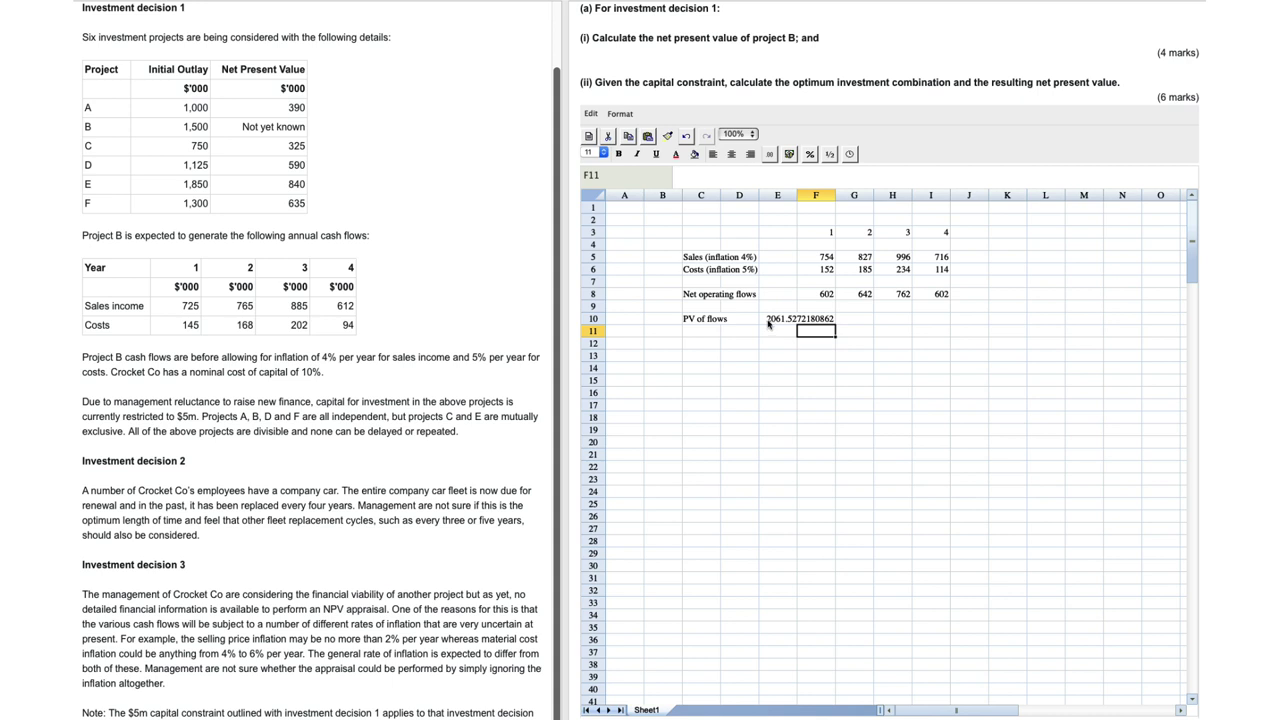
Step: Format the PV of flows result in E10:F10 as a whole number using the Number category with format 0
{"action": "left_click", "coordinate": [764, 322]}
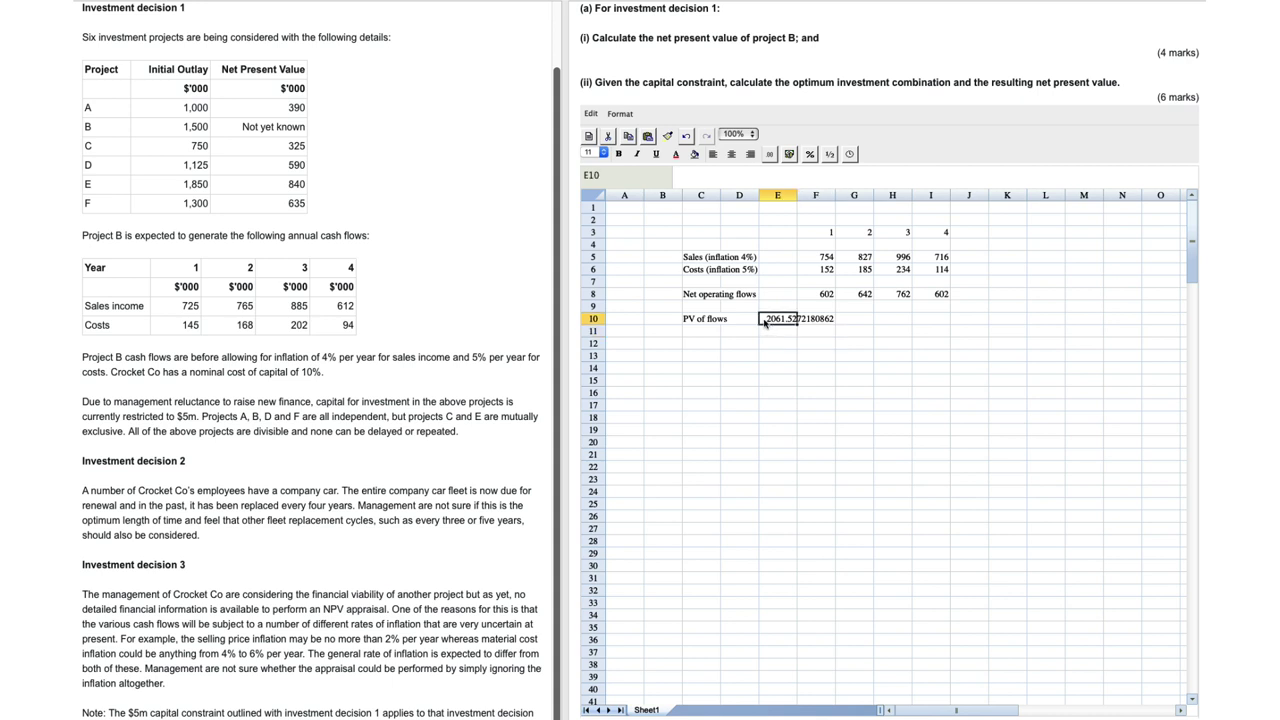
{"action": "left_click_drag", "start_coordinate": [764, 322], "coordinate": [812, 322]}
{"action": "left_click", "coordinate": [770, 154]}
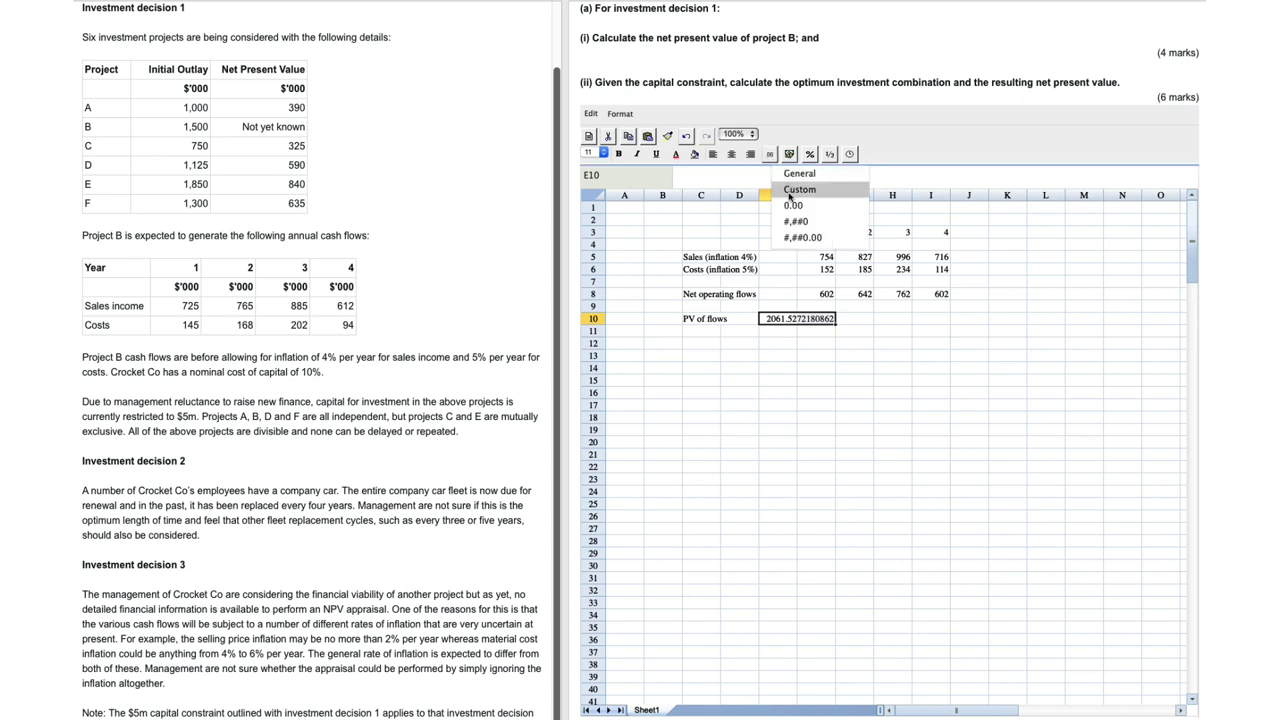
{"action": "left_click", "coordinate": [790, 190]}
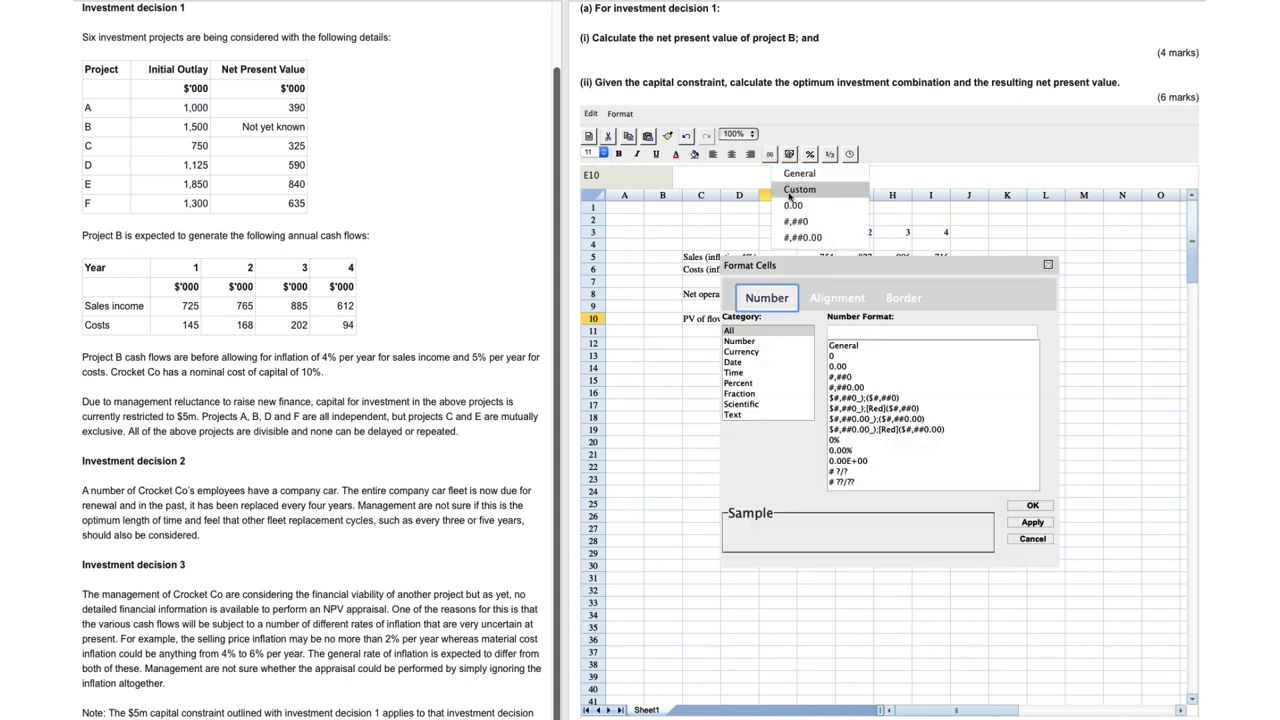
{"action": "left_click", "coordinate": [741, 343]}
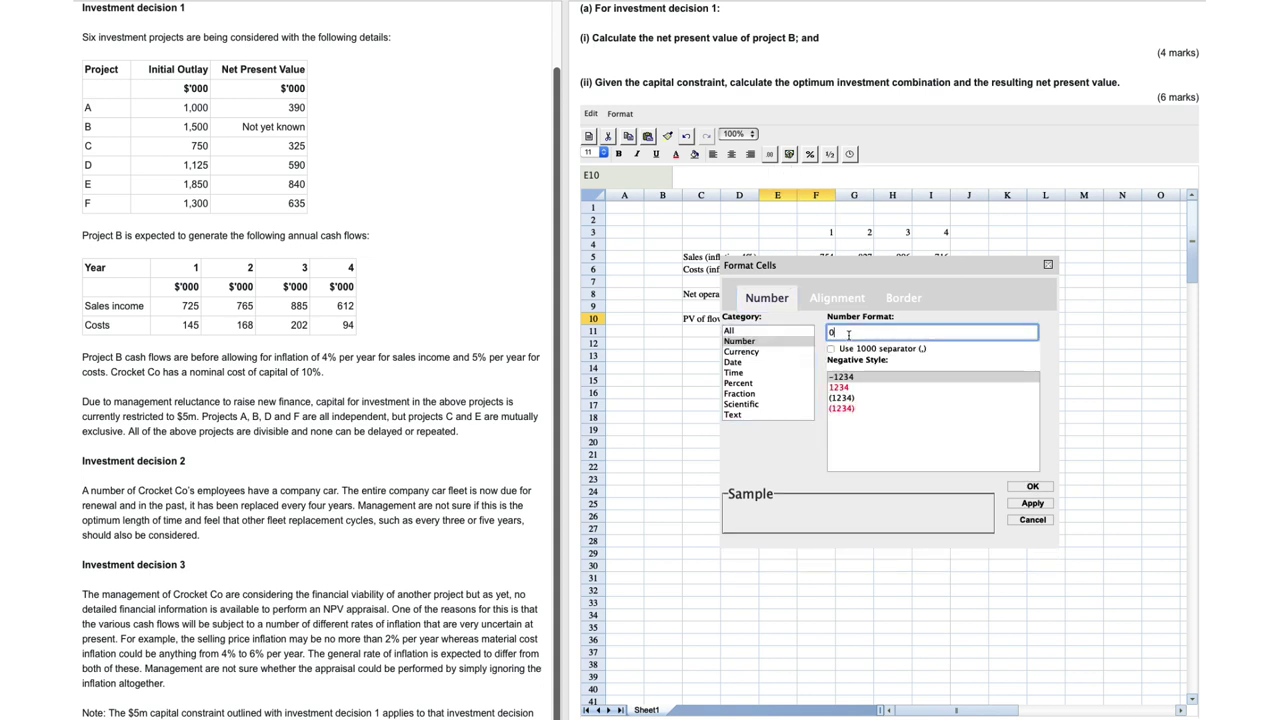
{"action": "left_click", "coordinate": [1022, 499]}
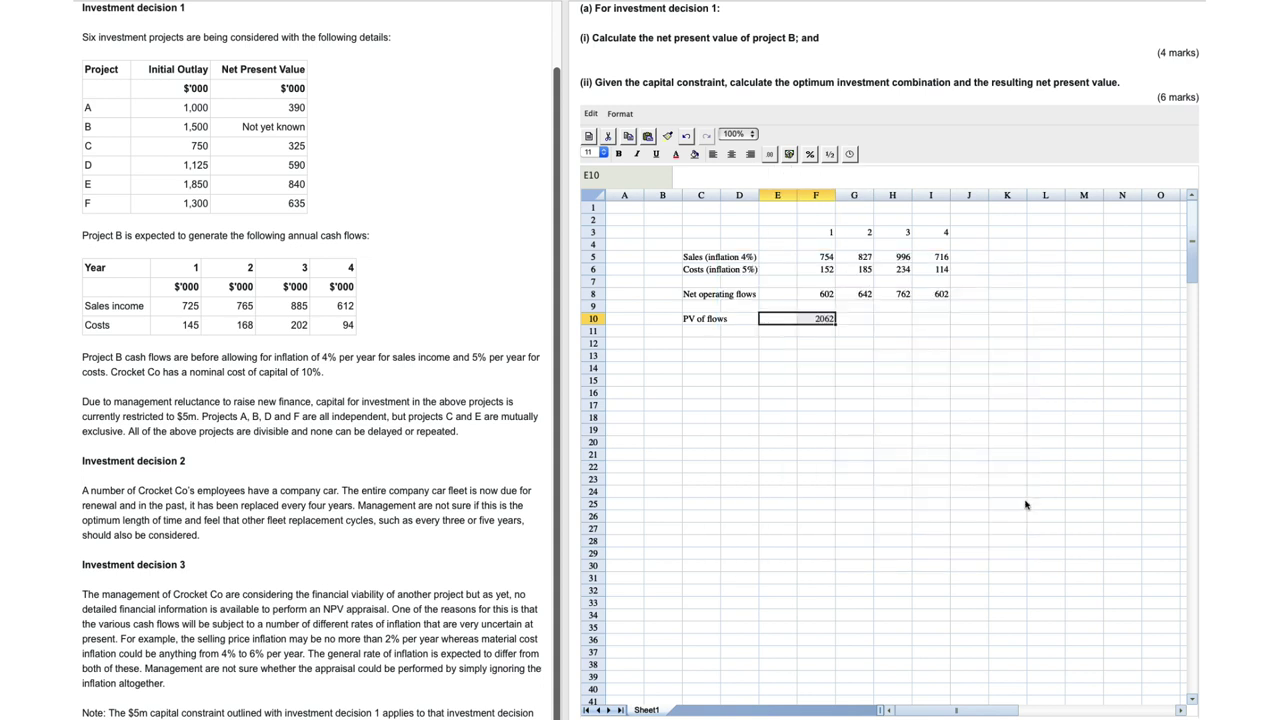
{"action": "left_click", "coordinate": [898, 468]}
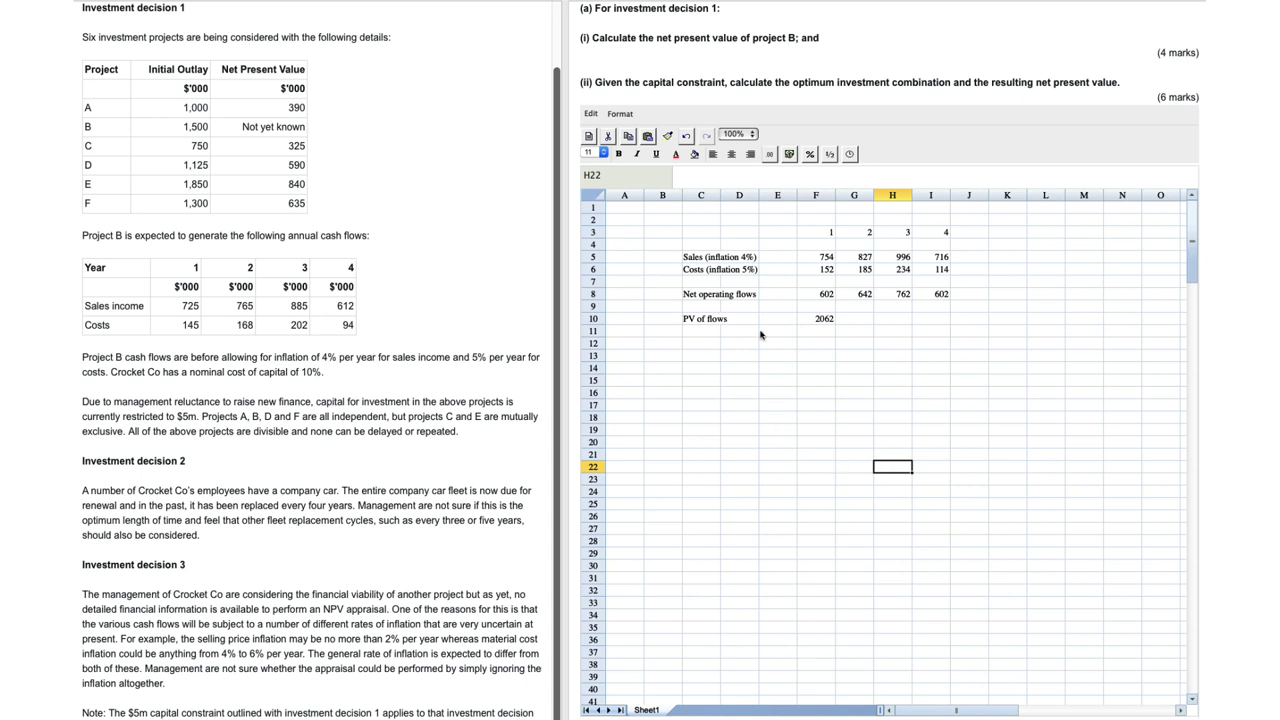
{"action": "left_click", "coordinate": [770, 155]}
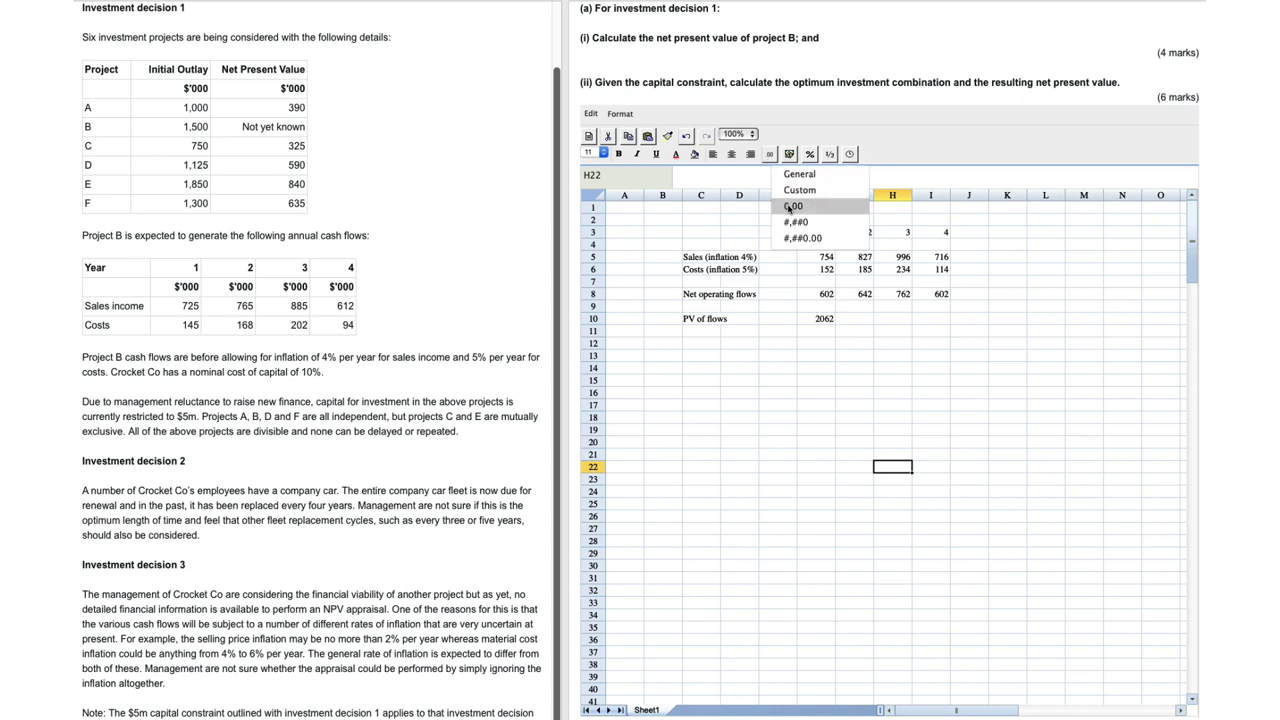
{"action": "left_click", "coordinate": [770, 155]}
{"action": "left_click", "coordinate": [770, 155]}
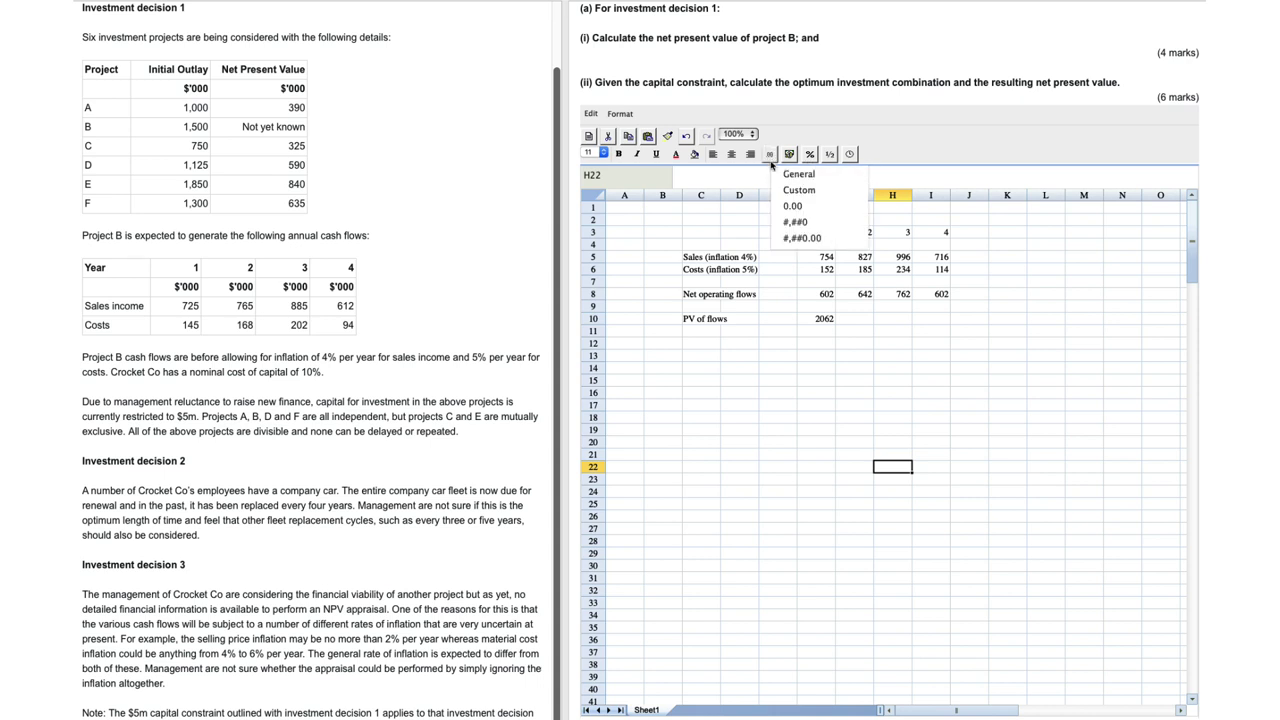
{"action": "left_click", "coordinate": [770, 155]}
{"action": "left_click", "coordinate": [773, 393]}
{"action": "left_click", "coordinate": [772, 357]}
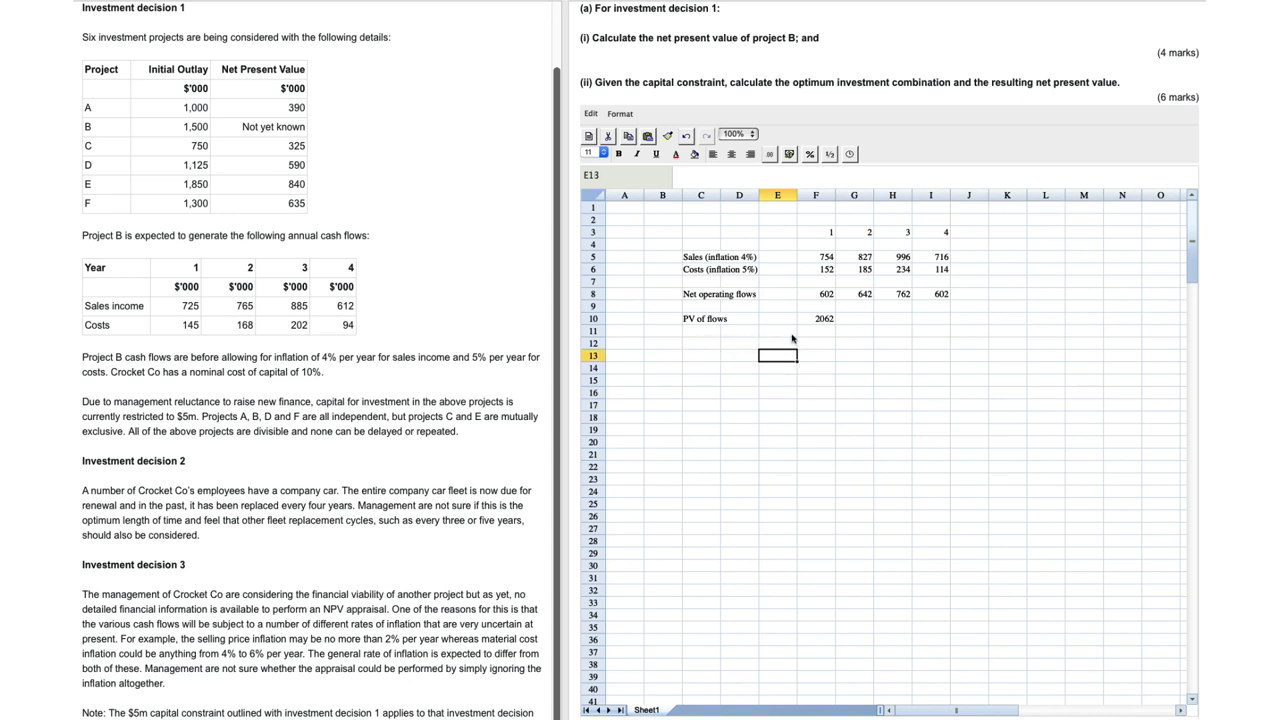
Step: Add an "Initial cost" row with its label in C11 and the value 1500 in F11
{"action": "left_click", "coordinate": [698, 337]}
{"action": "type", "text": "I"}
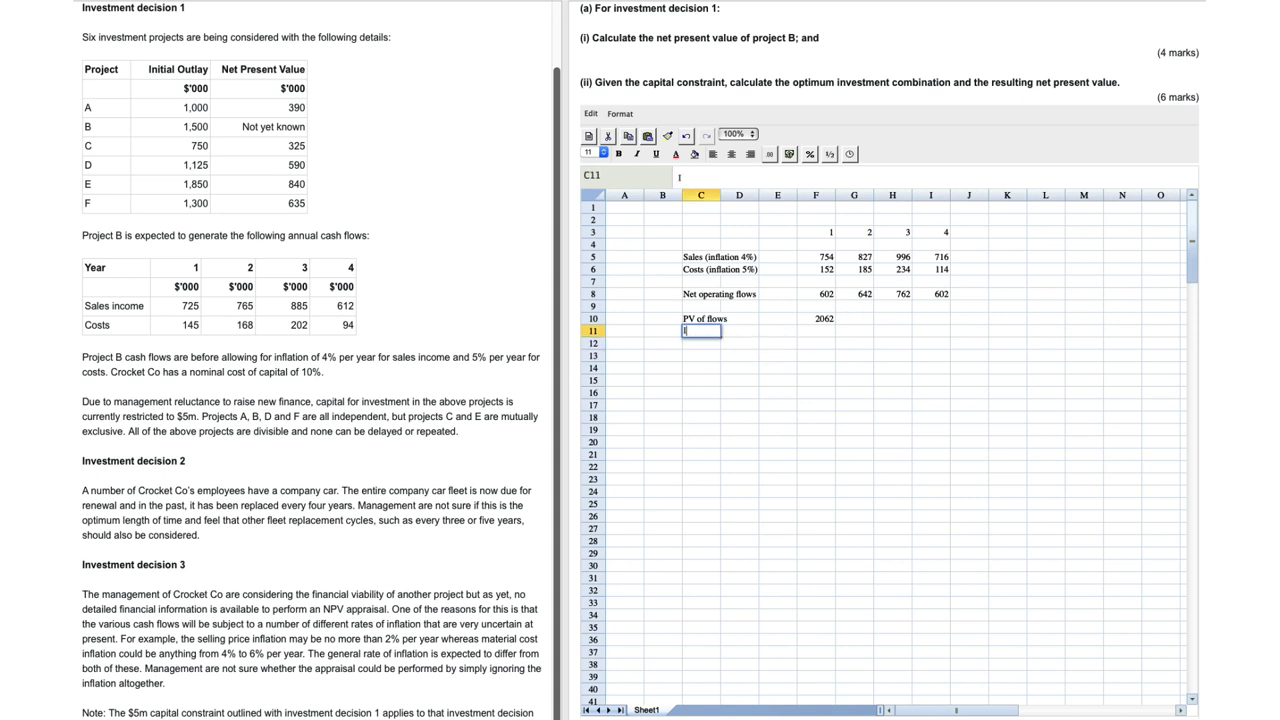
{"action": "type", "text": "nitial cost"}
{"action": "key", "text": "Right"}
{"action": "key", "text": "Right"}
{"action": "key", "text": "Right"}
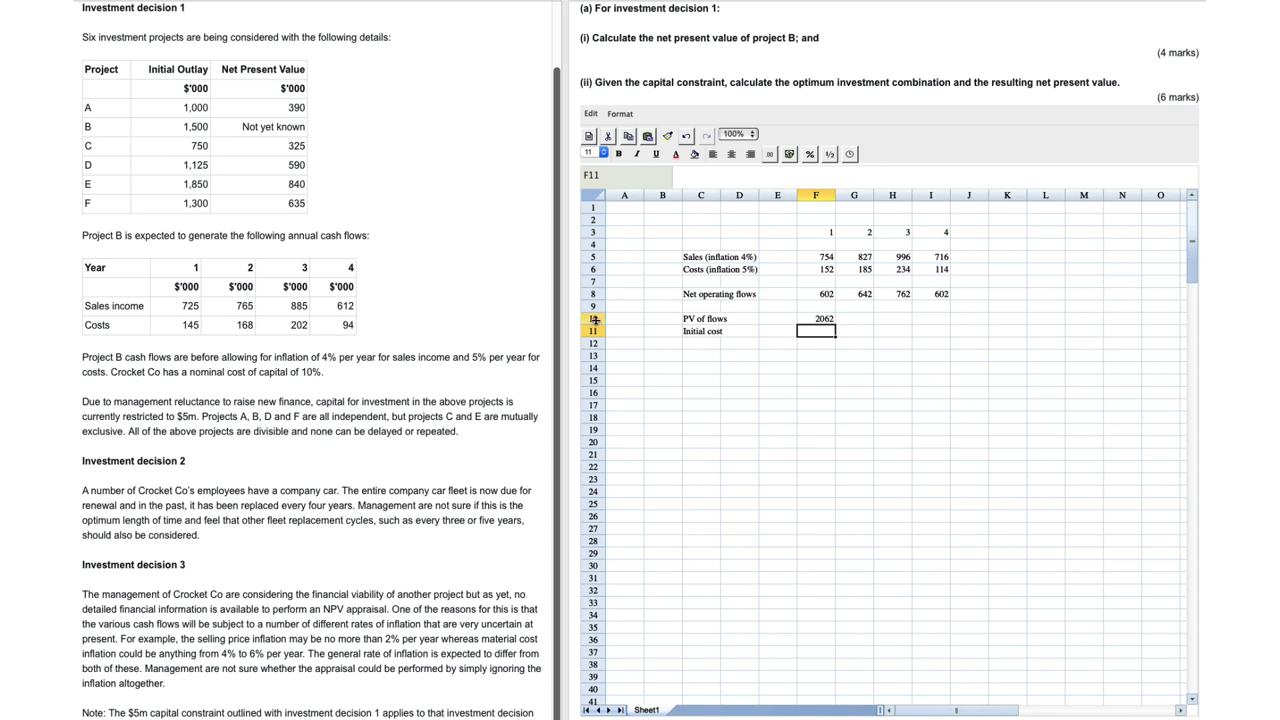
{"action": "type", "text": "1500"}
{"action": "key", "text": "Return"}
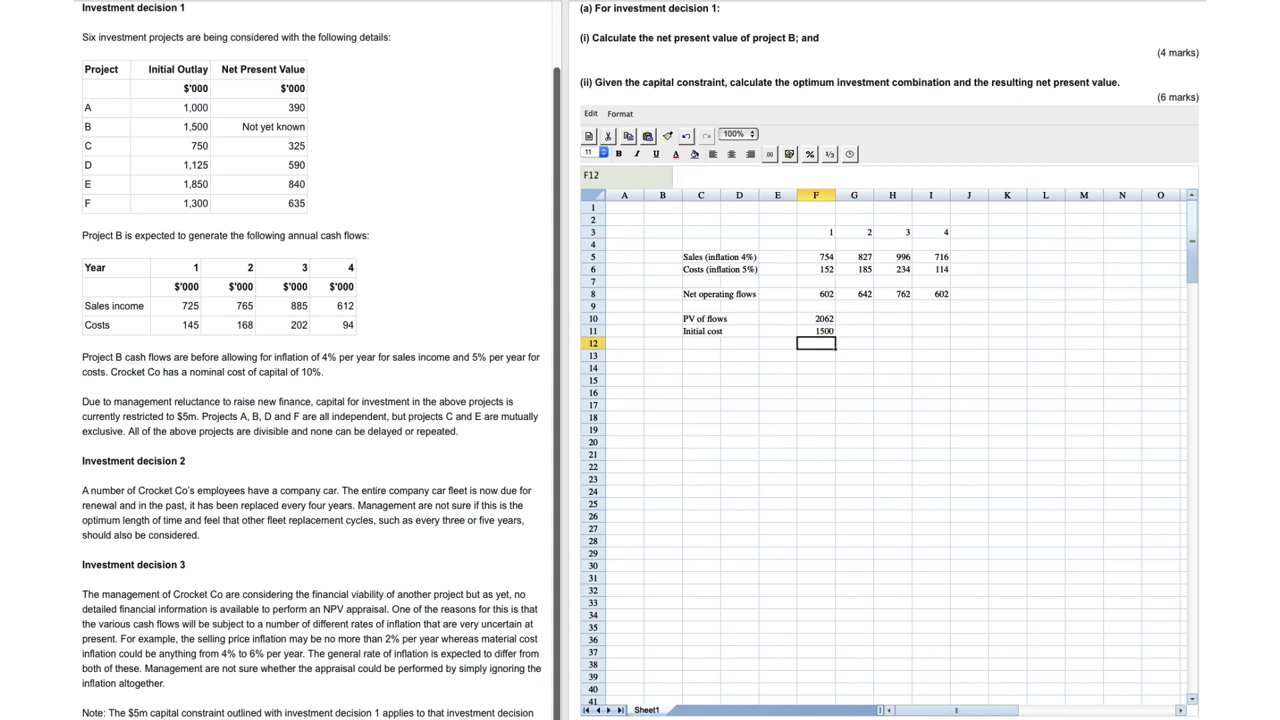
Step: Add the row label "Net Present Value" in cell C13
{"action": "key", "text": "Return"}
{"action": "key", "text": "Left"}
{"action": "key", "text": "Left"}
{"action": "key", "text": "Left"}
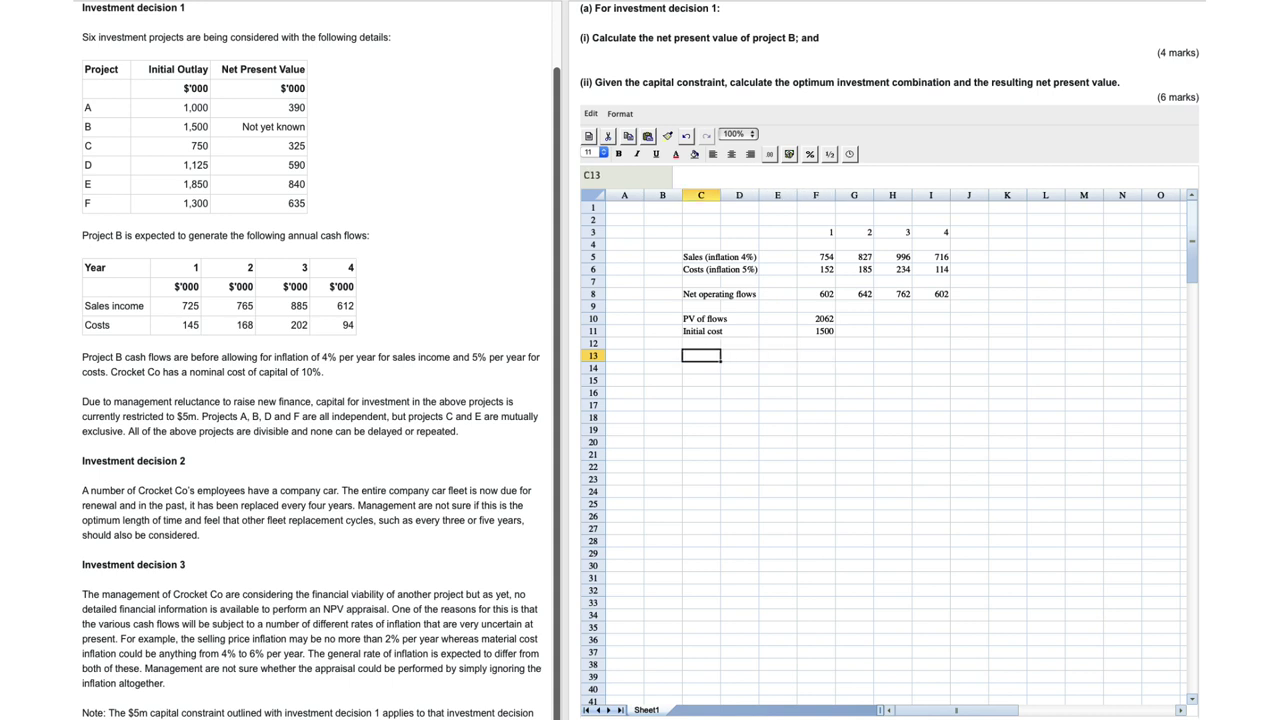
{"action": "type", "text": "Net Present Va"}
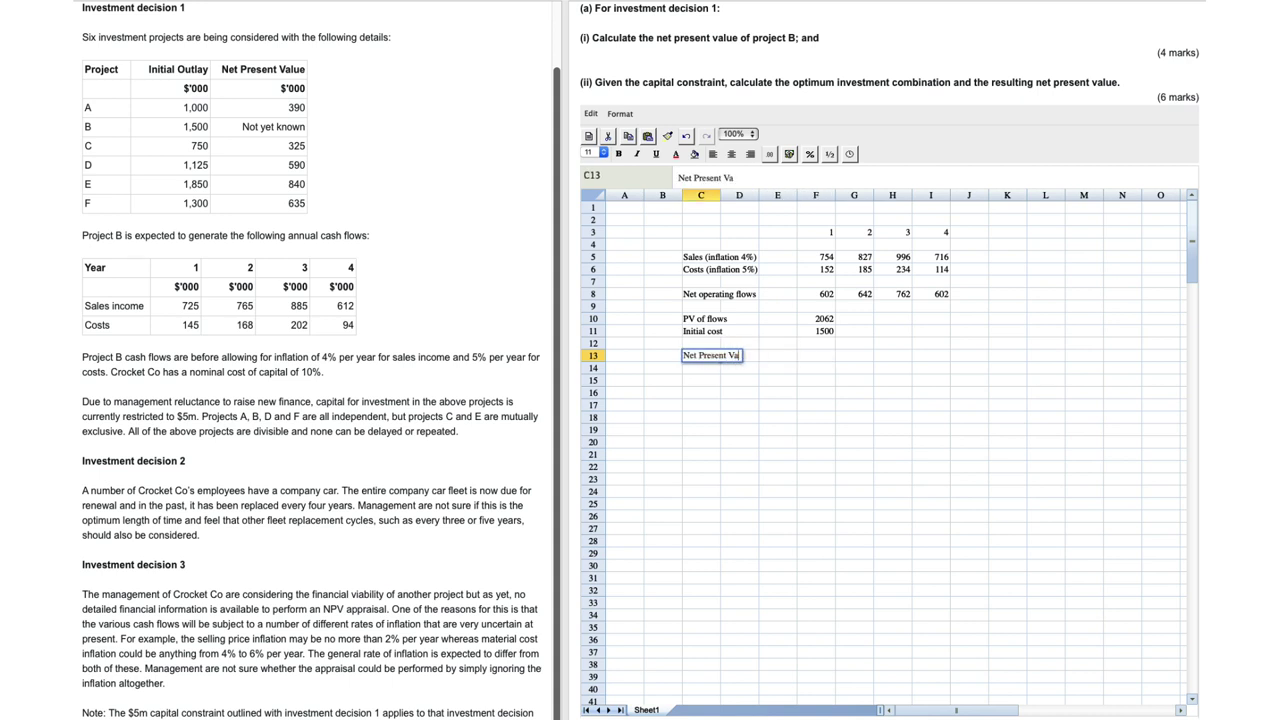
{"action": "type", "text": "lue"}
Step: Calculate project B's net present value in F13 as PV of flows minus initial cost with =F10-F11
{"action": "key", "text": "Right"}
{"action": "key", "text": "Right"}
{"action": "key", "text": "Right"}
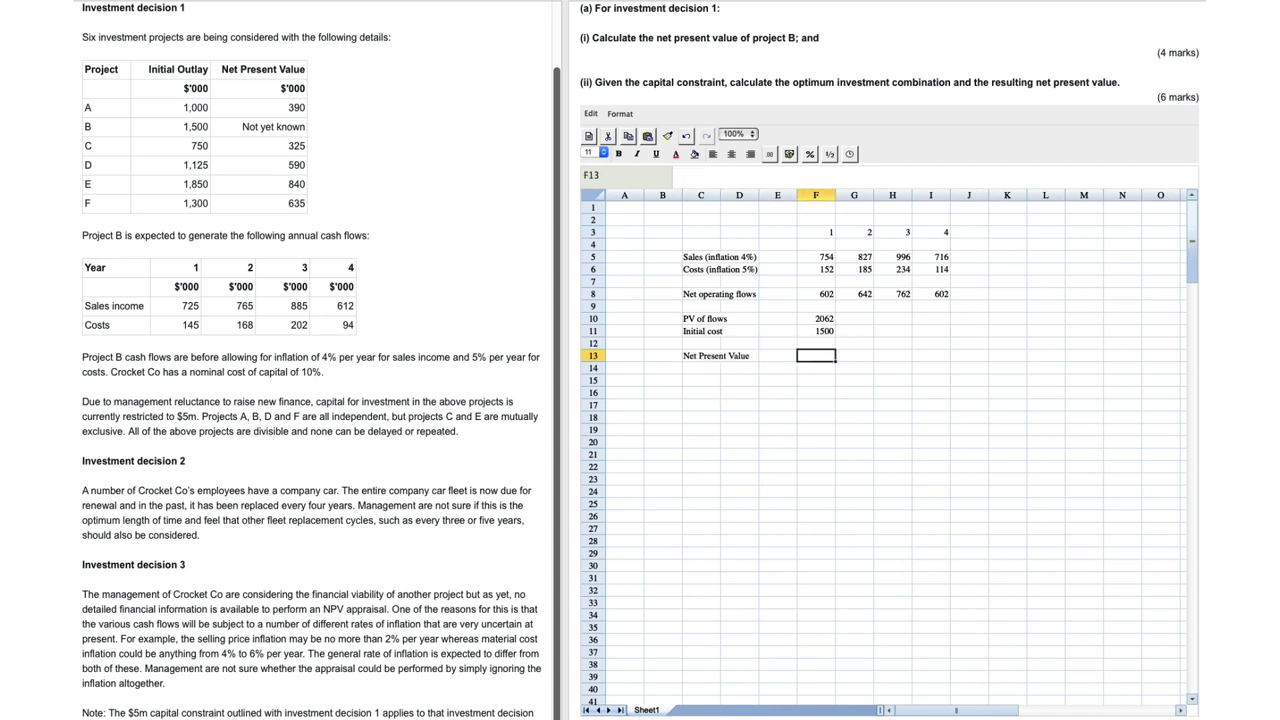
{"action": "type", "text": "="}
{"action": "key", "text": "Up"}
{"action": "key", "text": "Up"}
{"action": "key", "text": "Up"}
{"action": "type", "text": "-"}
{"action": "key", "text": "Up"}
{"action": "key", "text": "Up"}
{"action": "key", "text": "Return"}
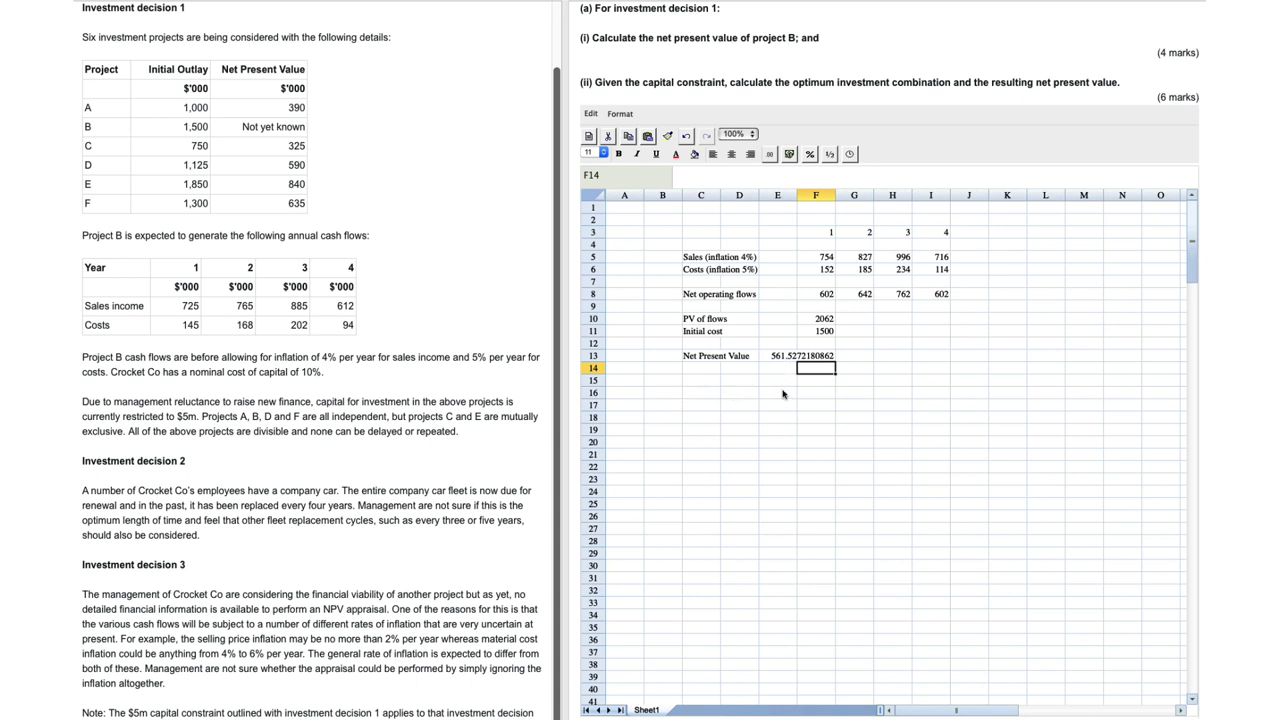
Step: Format the net present value result in E13:F13 as a whole number using the Number category with format 0
{"action": "left_click_drag", "start_coordinate": [775, 362], "coordinate": [802, 364]}
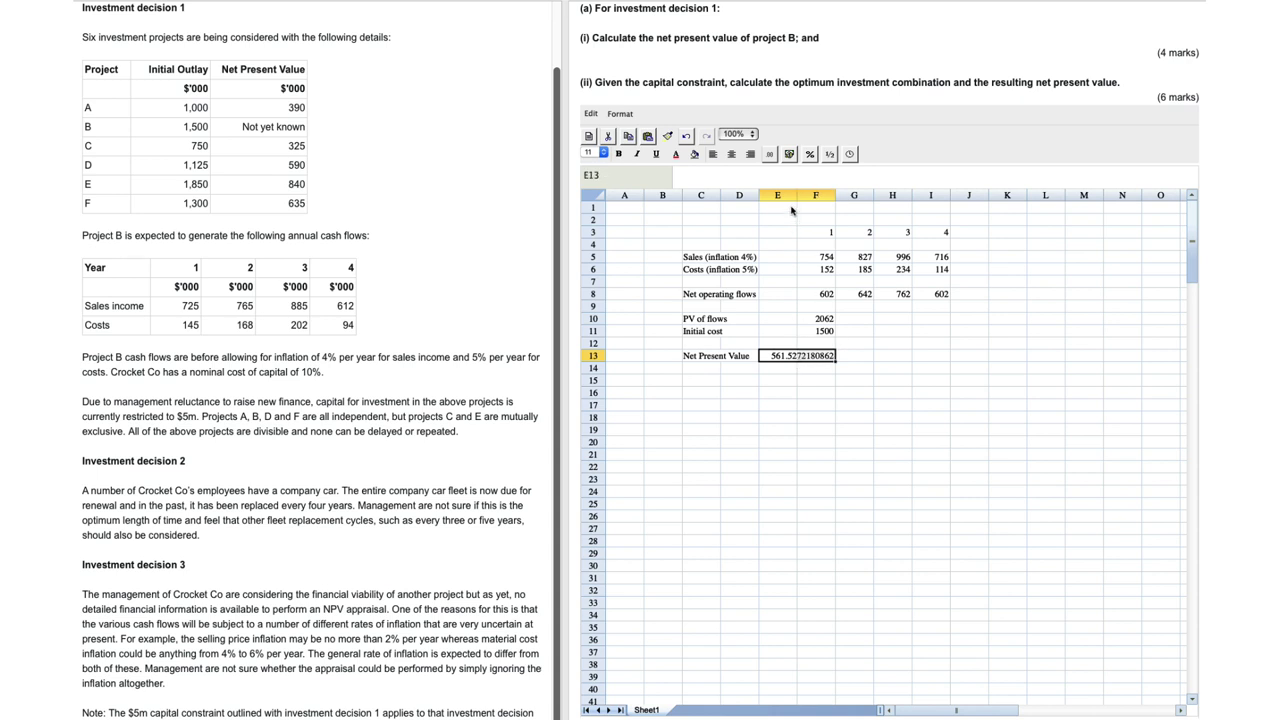
{"action": "left_click", "coordinate": [770, 154]}
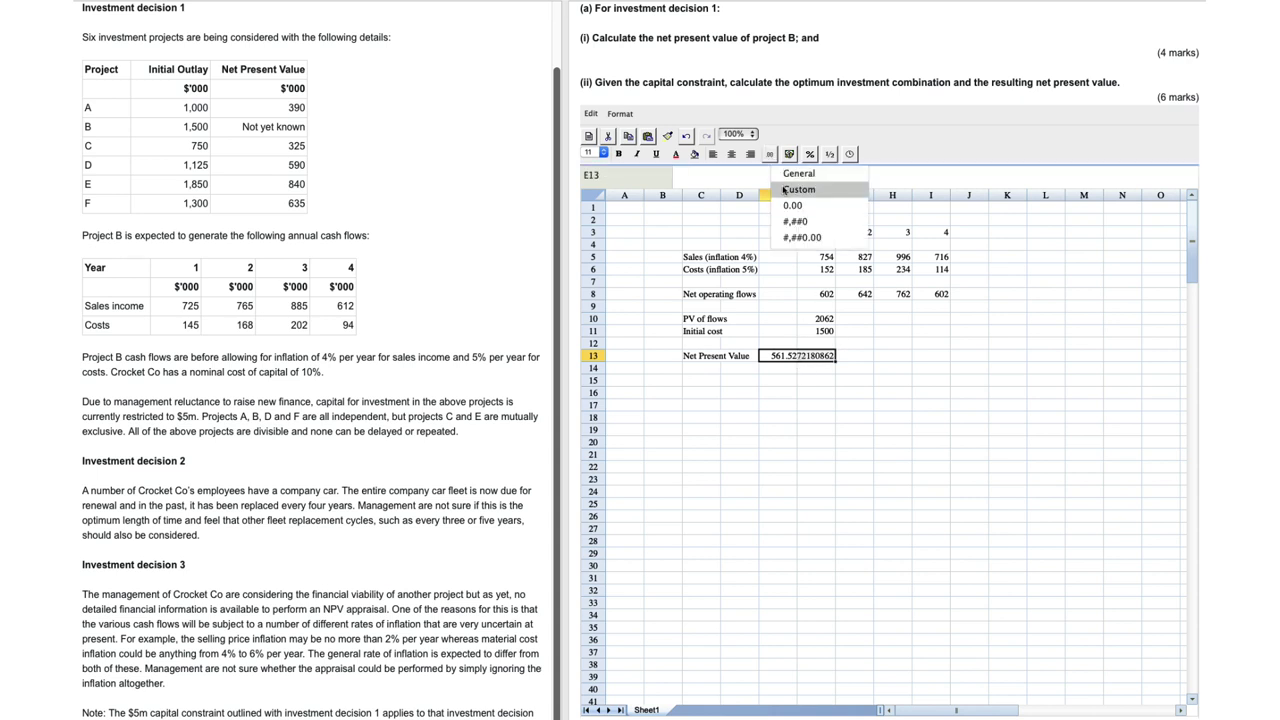
{"action": "left_click", "coordinate": [787, 191]}
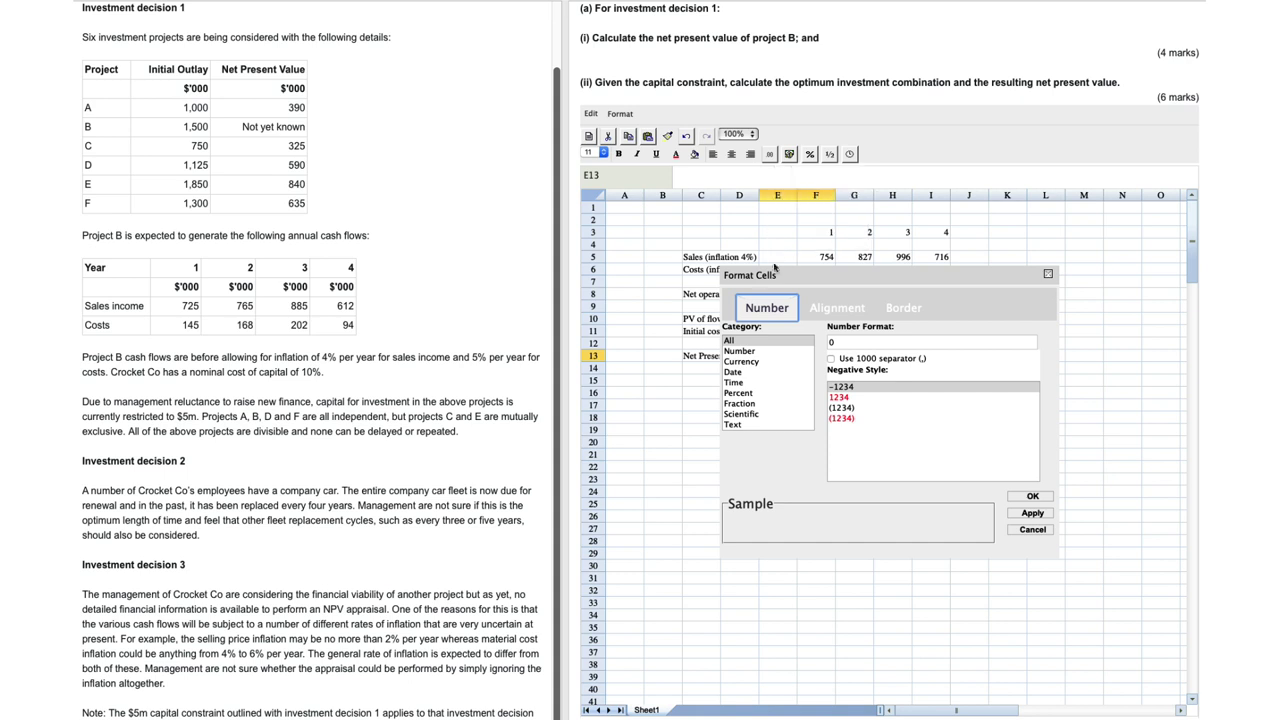
{"action": "left_click", "coordinate": [750, 351]}
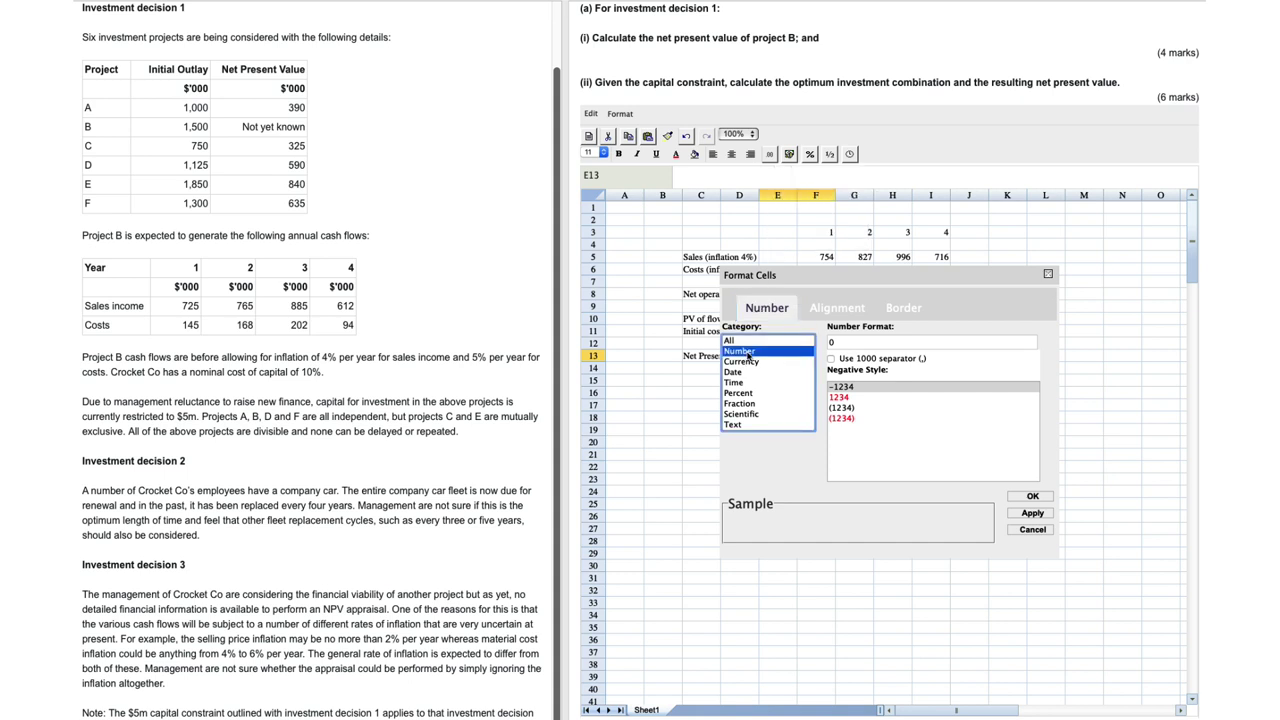
{"action": "left_click", "coordinate": [851, 343]}
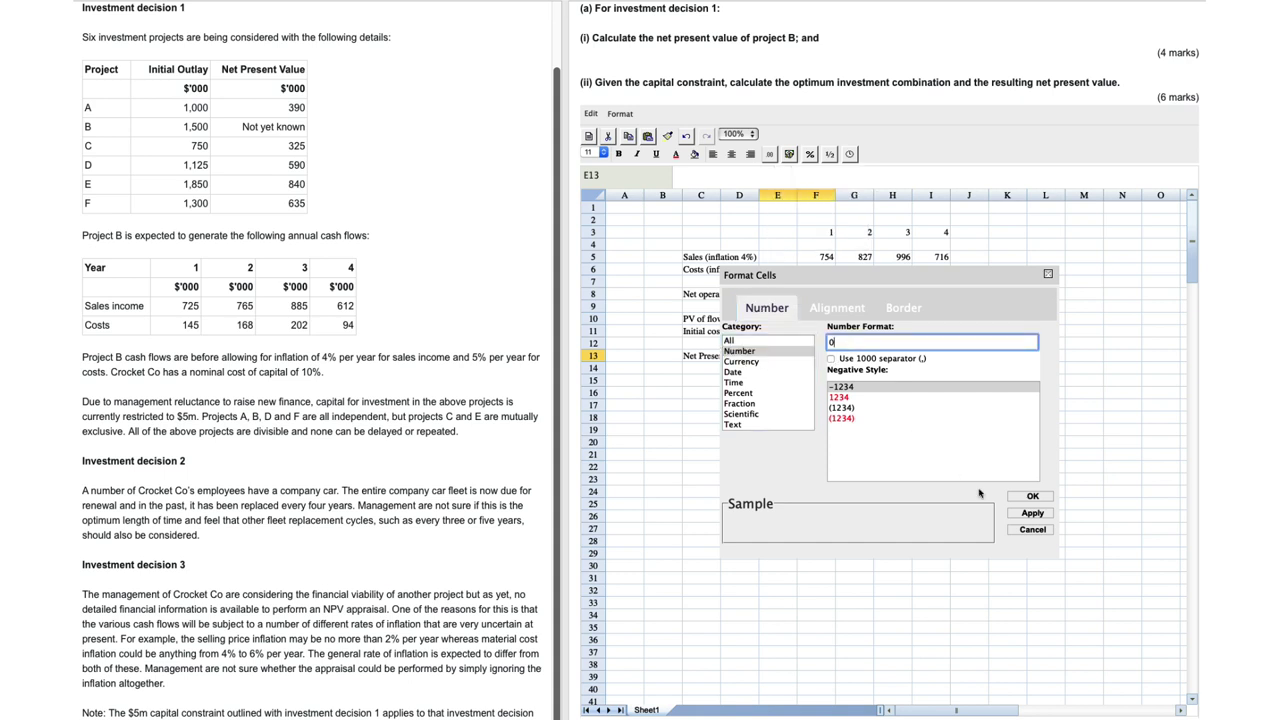
{"action": "left_click", "coordinate": [1024, 516]}
{"action": "left_click", "coordinate": [922, 479]}
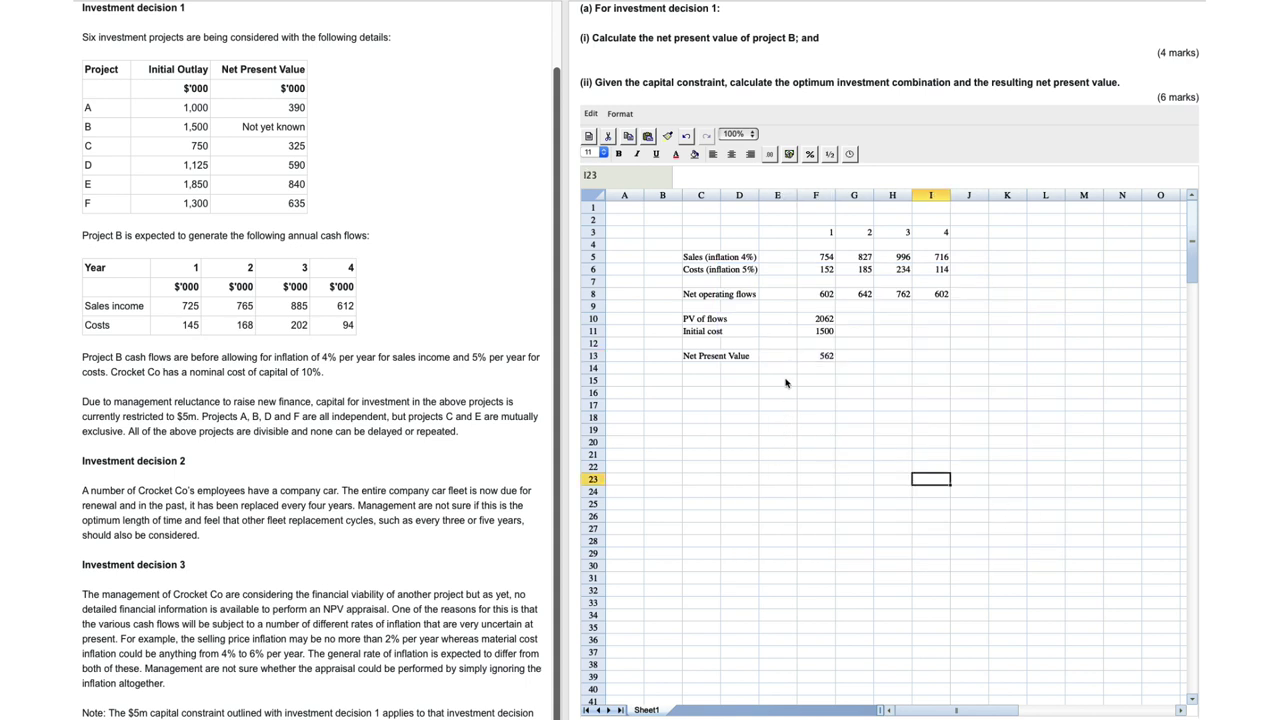
Step: Make the Net Present Value row in C13:F13 bold
{"action": "left_click", "coordinate": [700, 368]}
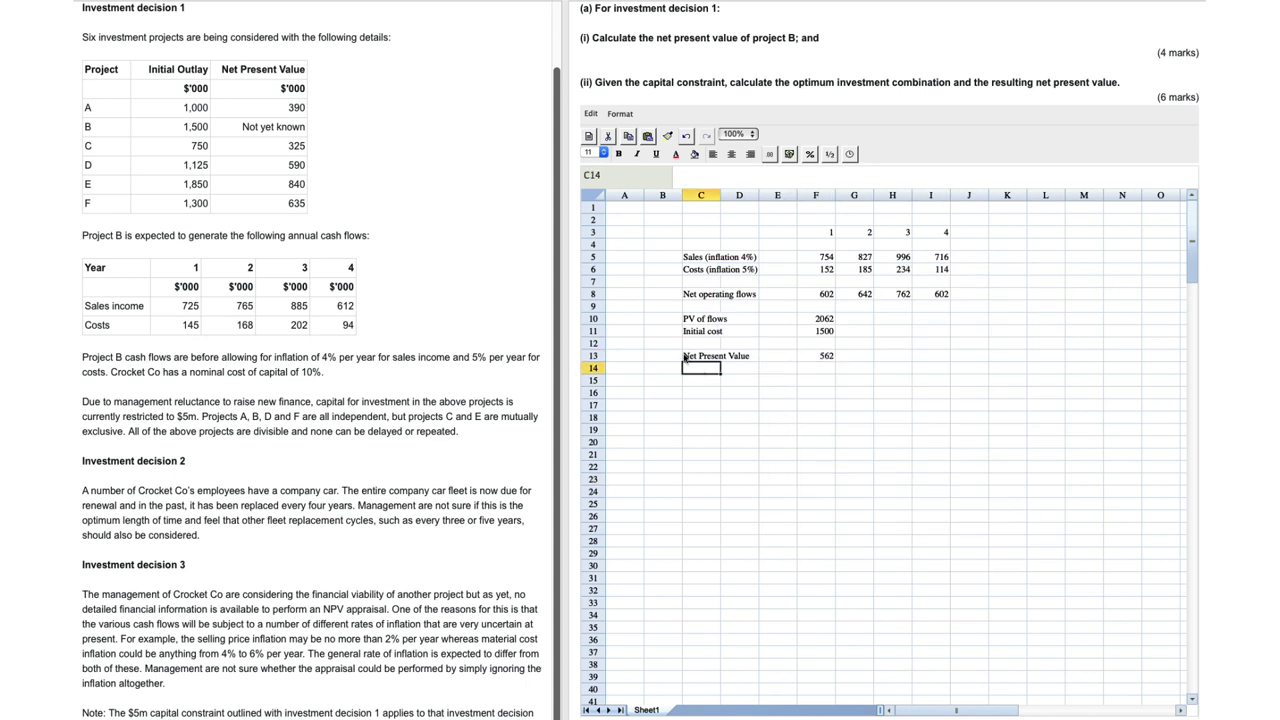
{"action": "left_click", "coordinate": [687, 359]}
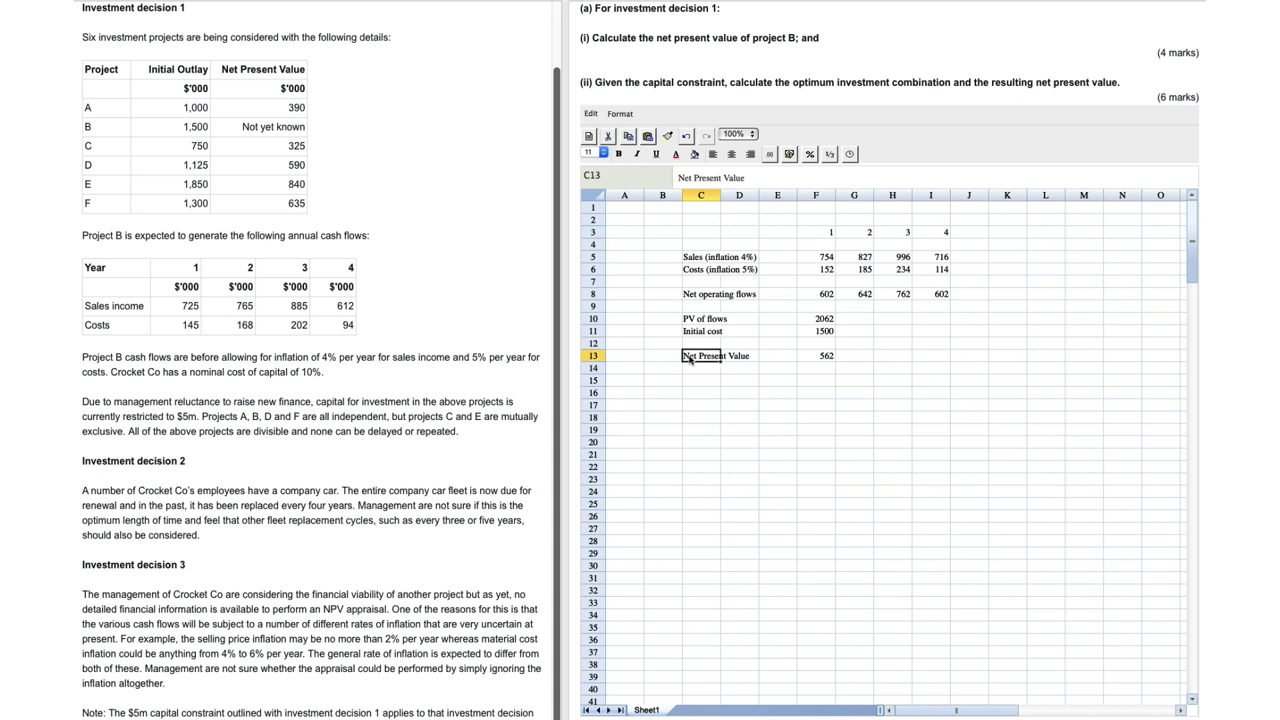
{"action": "left_click_drag", "start_coordinate": [687, 359], "coordinate": [812, 361]}
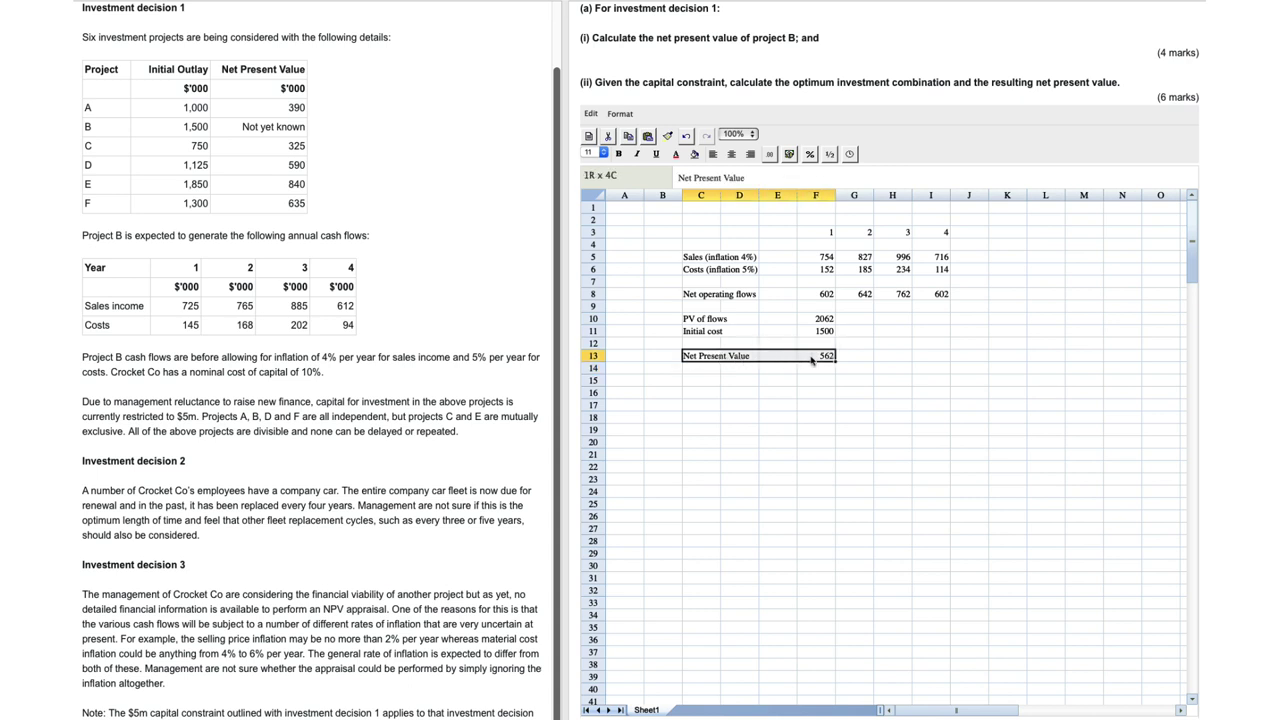
{"action": "left_click", "coordinate": [619, 155]}
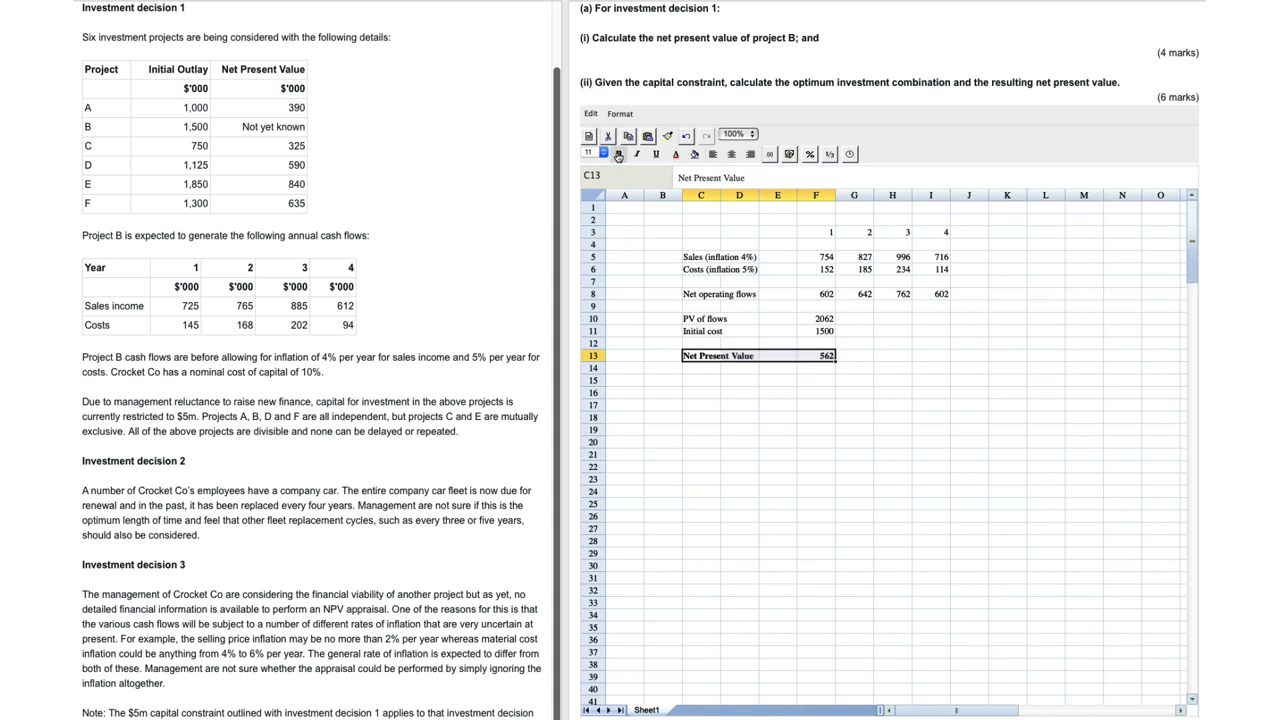
{"action": "left_click", "coordinate": [724, 441]}
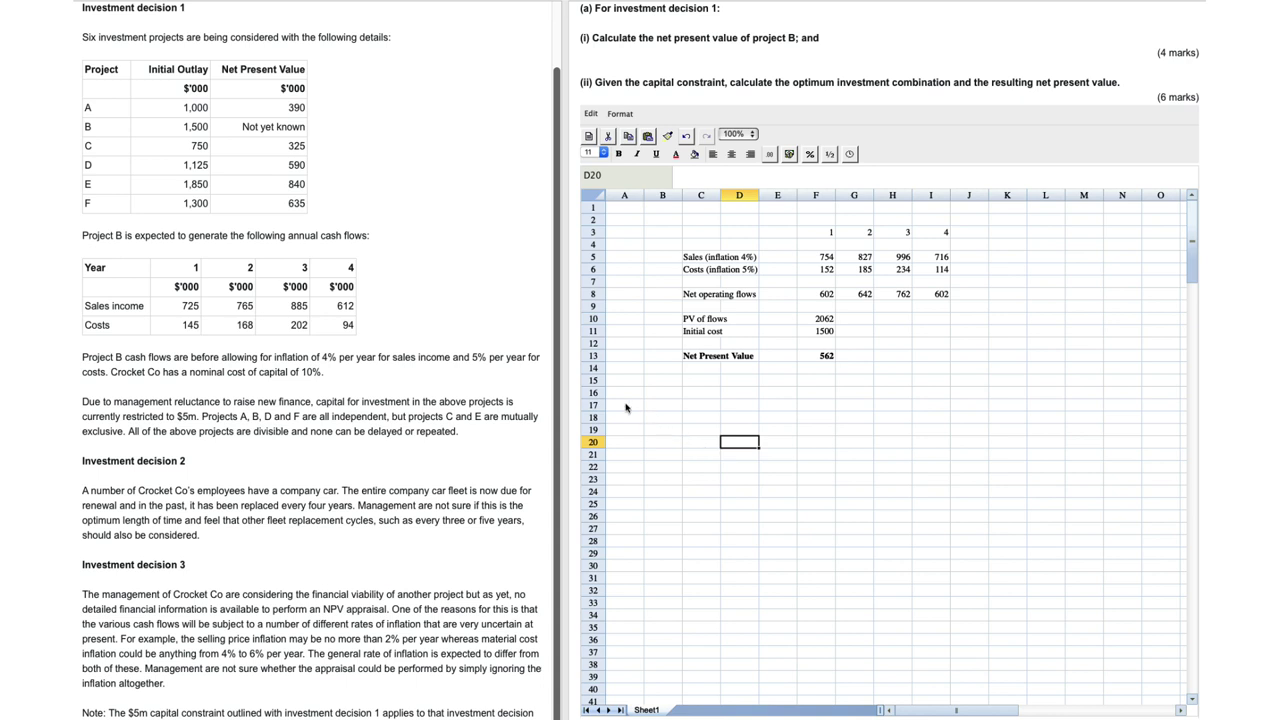
{"action": "left_click", "coordinate": [659, 395]}
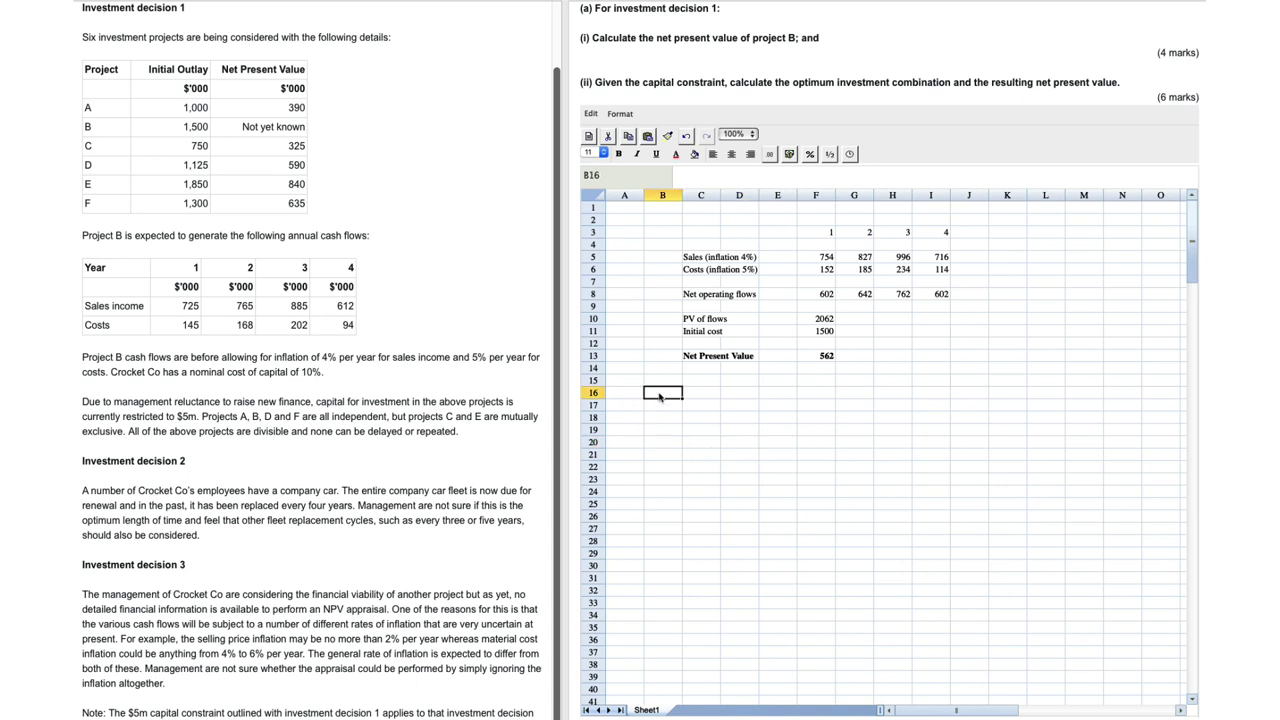
{"action": "double_click", "coordinate": [659, 395]}
{"action": "type", "text": ")ii)"}
{"action": "key", "text": "Return"}
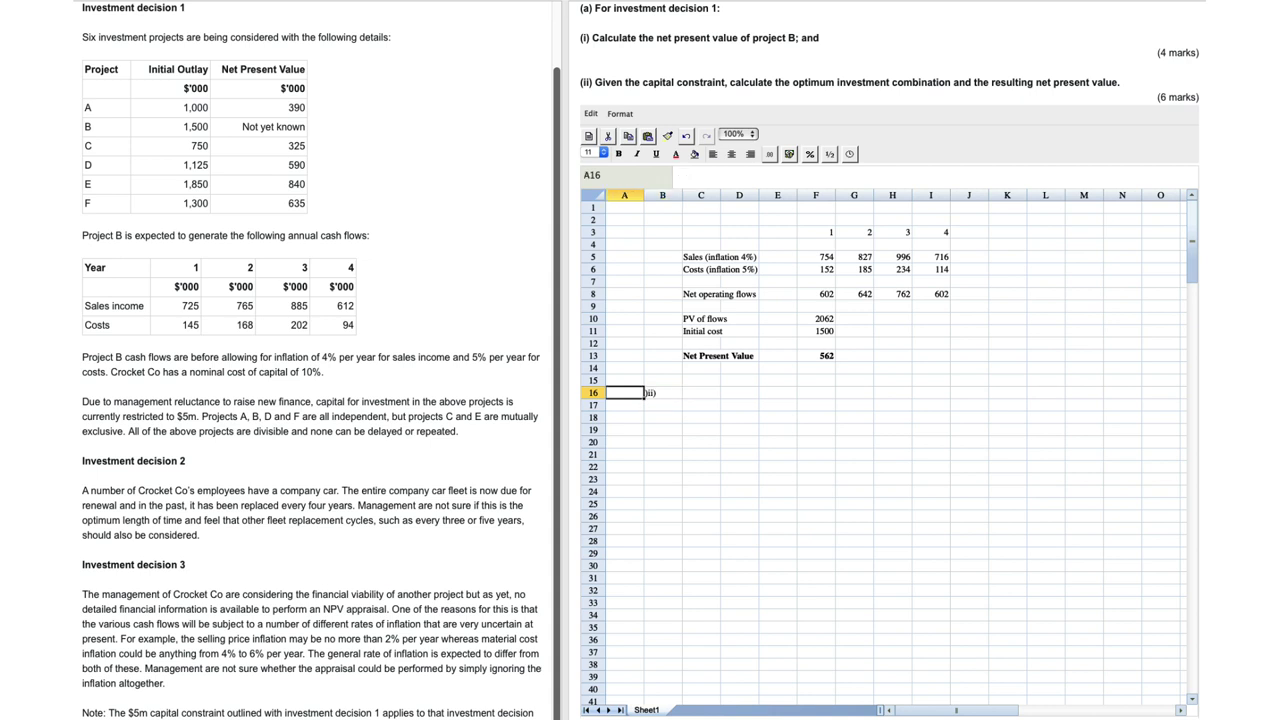
{"action": "key", "text": "Delete"}
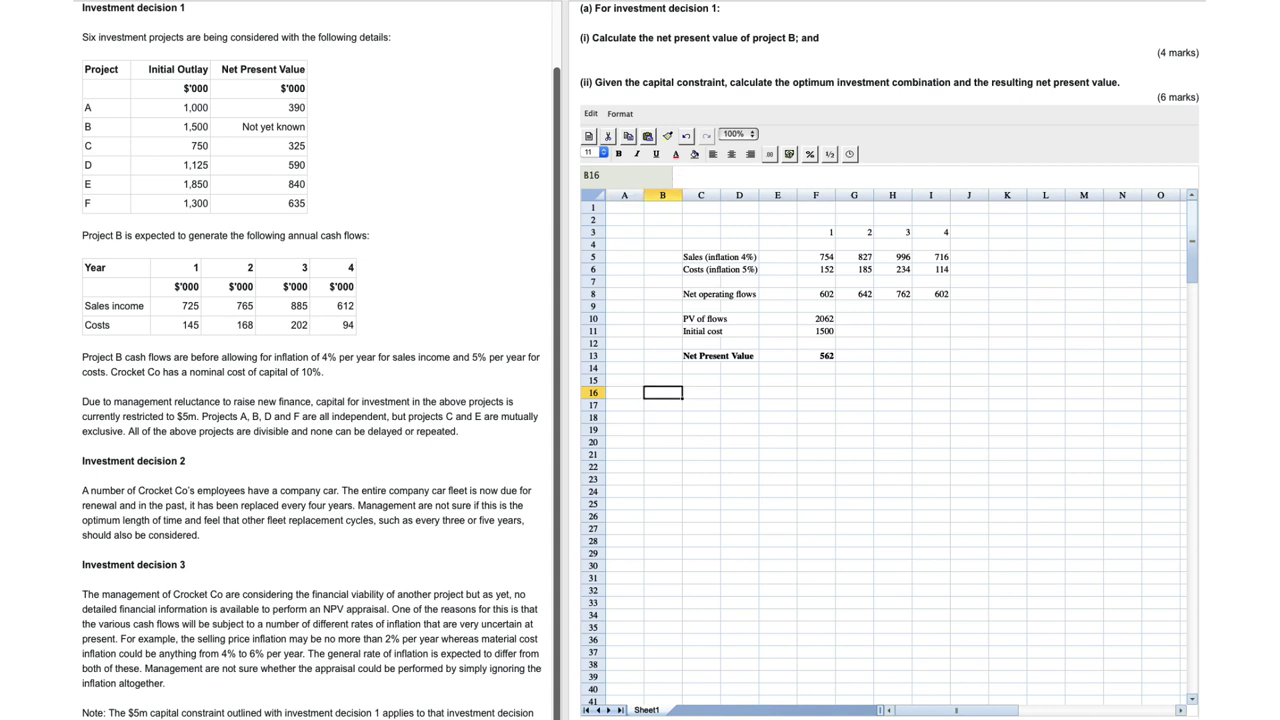
Step: Add the part label "(ii)" in cell B16 and make it bold
{"action": "type", "text": "(ii)"}
{"action": "left_click", "coordinate": [618, 154]}
{"action": "left_click", "coordinate": [657, 421]}
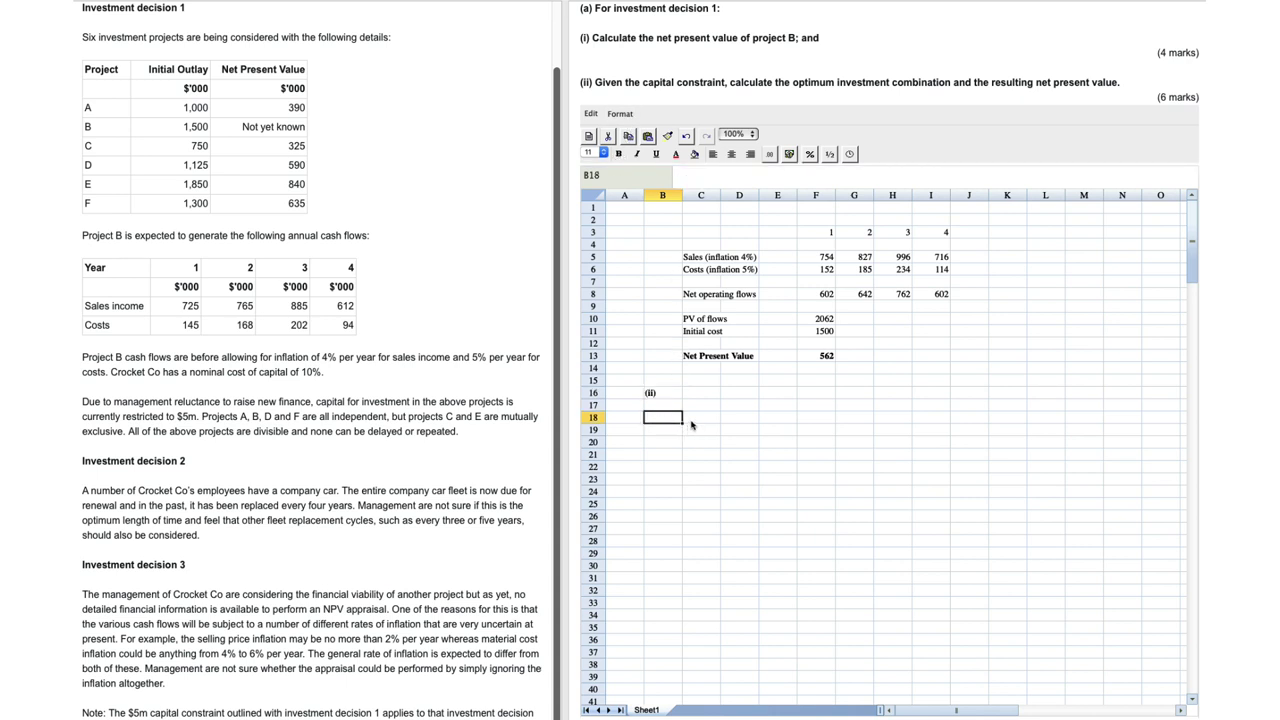
Step: Review the paragraph on the capital restriction, independent and mutually exclusive projects, and divisibility
{"action": "left_click", "coordinate": [691, 425]}
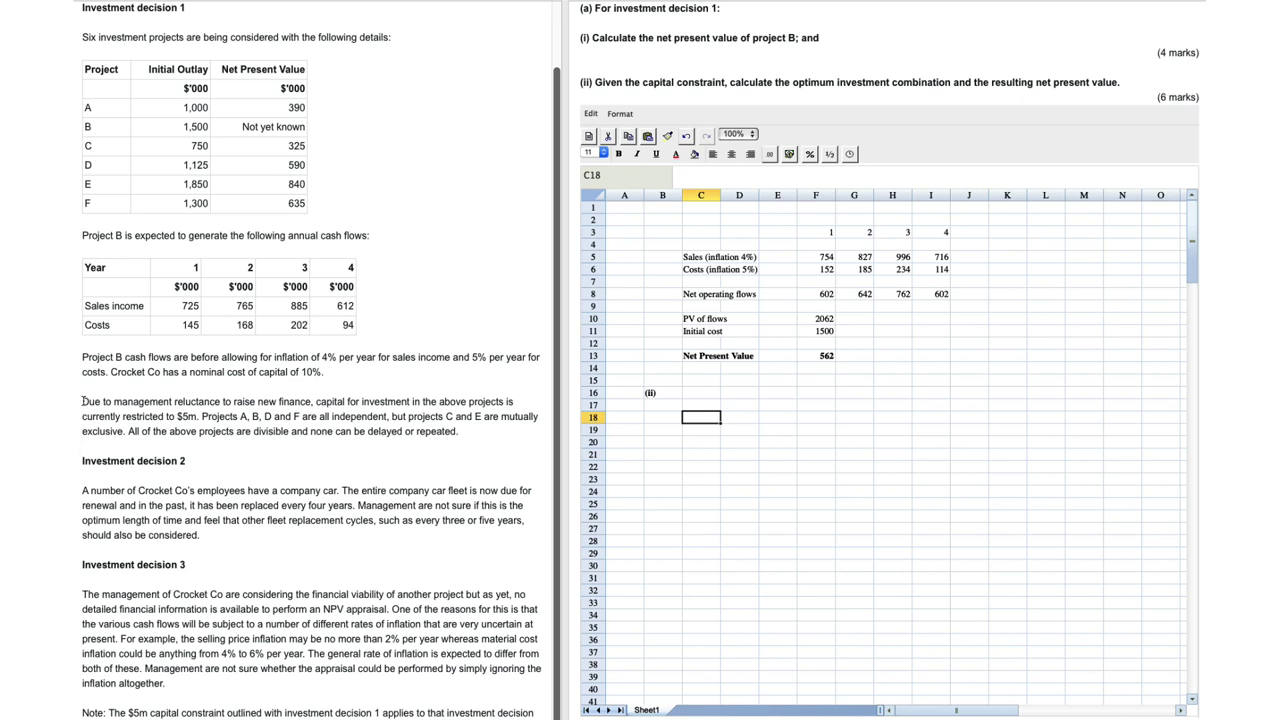
{"action": "left_click_drag", "start_coordinate": [82, 401], "coordinate": [108, 446]}
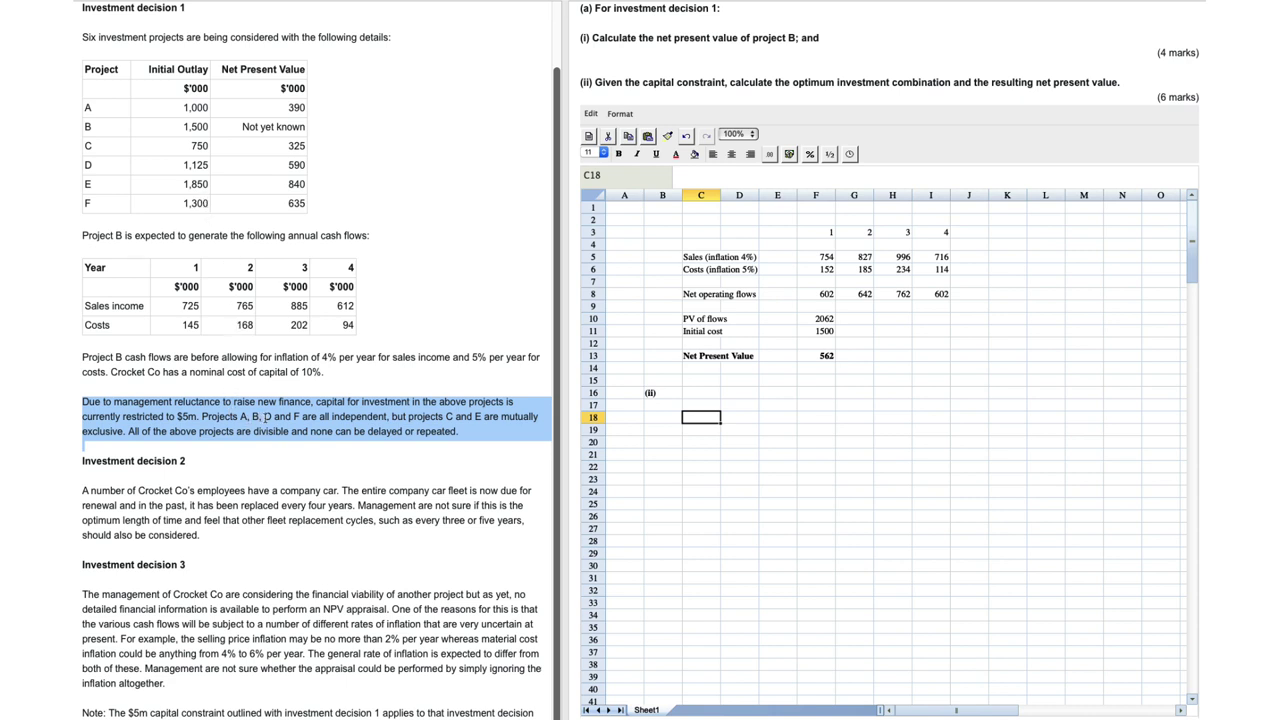
{"action": "left_click", "coordinate": [486, 423]}
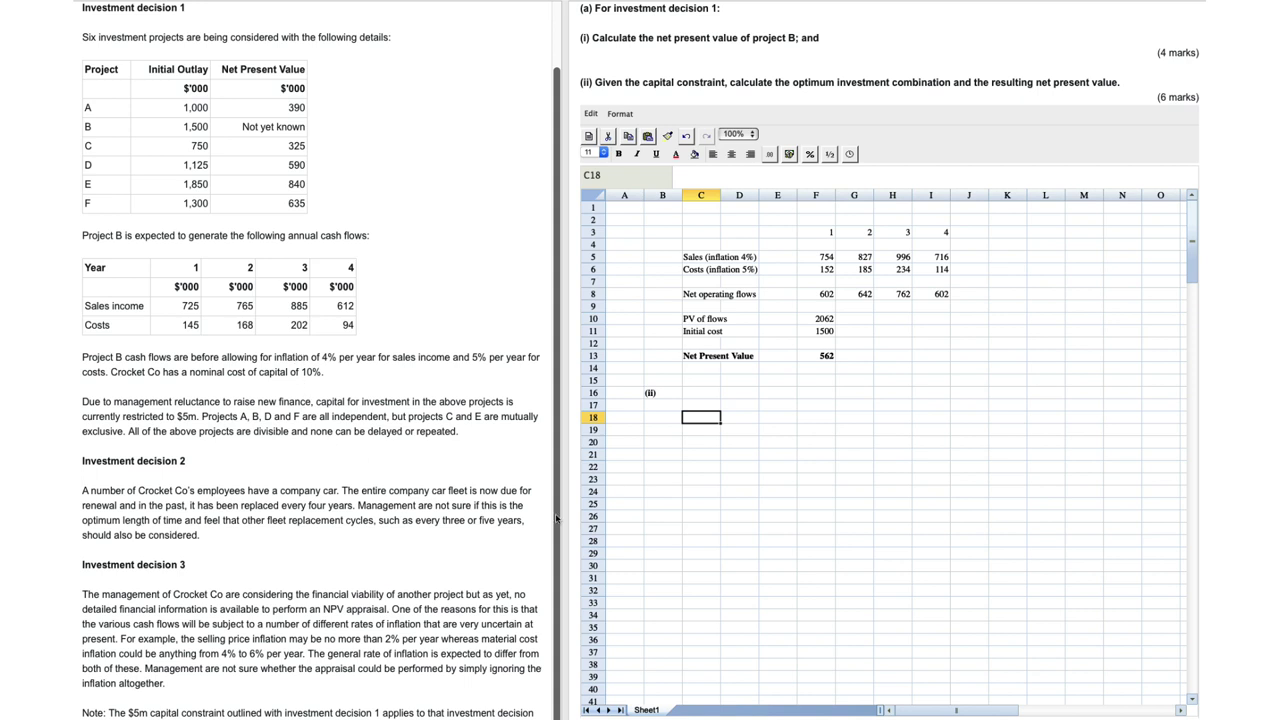
Step: Start the part (ii) table with the column heading "Project" in cell C18
{"action": "left_click", "coordinate": [702, 425]}
{"action": "type", "text": "Project"}
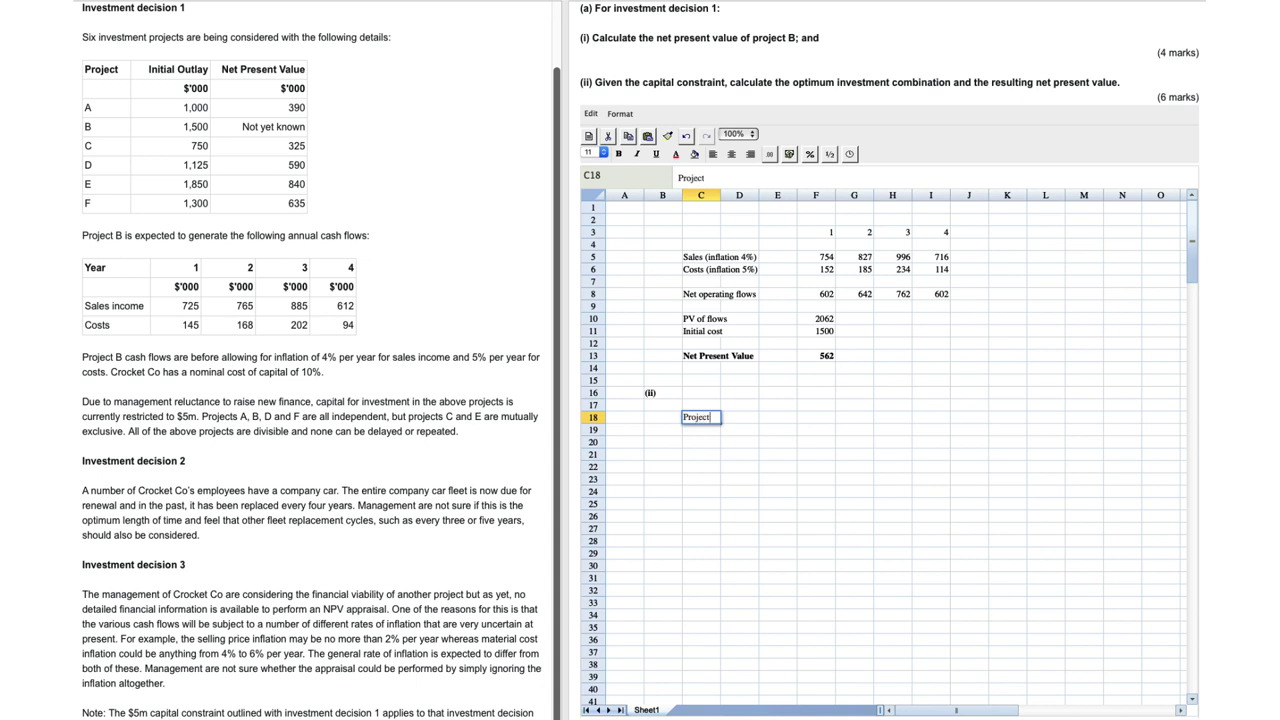
{"action": "key", "text": "Return"}
{"action": "key", "text": "Return"}
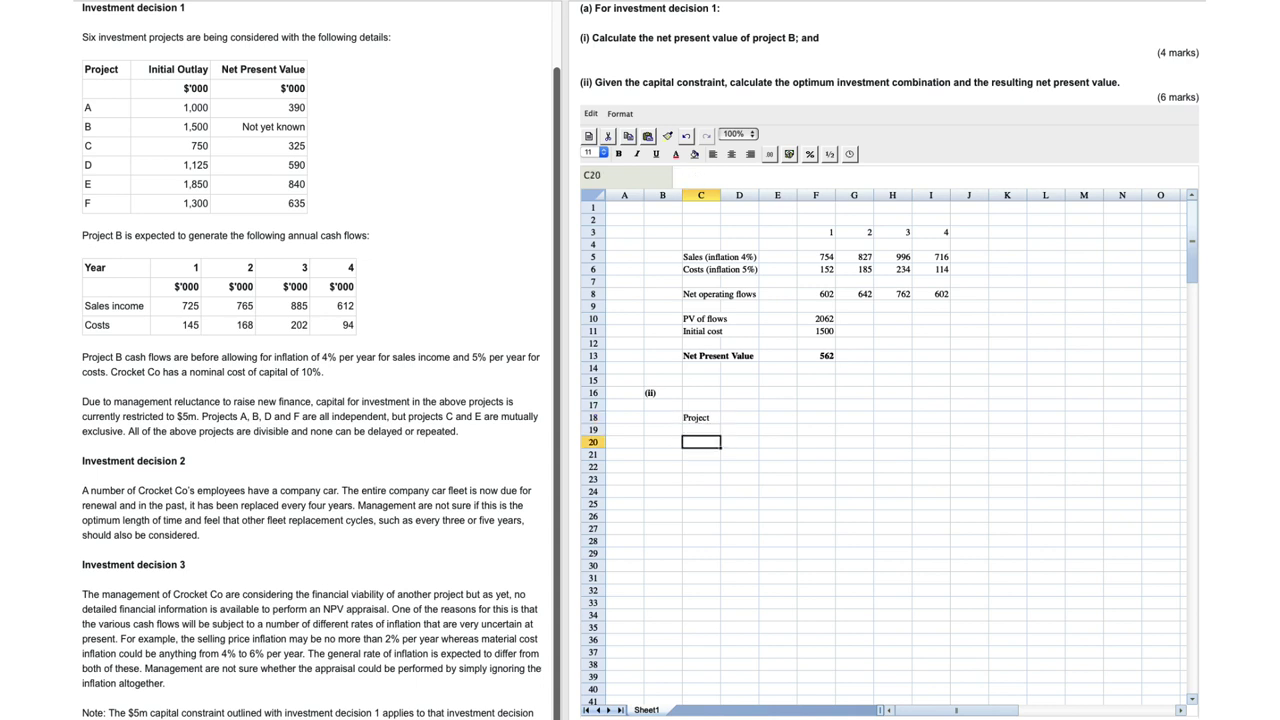
Step: List the project letters A, B, C, D, E and F down cells C20 to C25
{"action": "type", "text": "A"}
{"action": "key", "text": "Return"}
{"action": "type", "text": "B"}
{"action": "key", "text": "Return"}
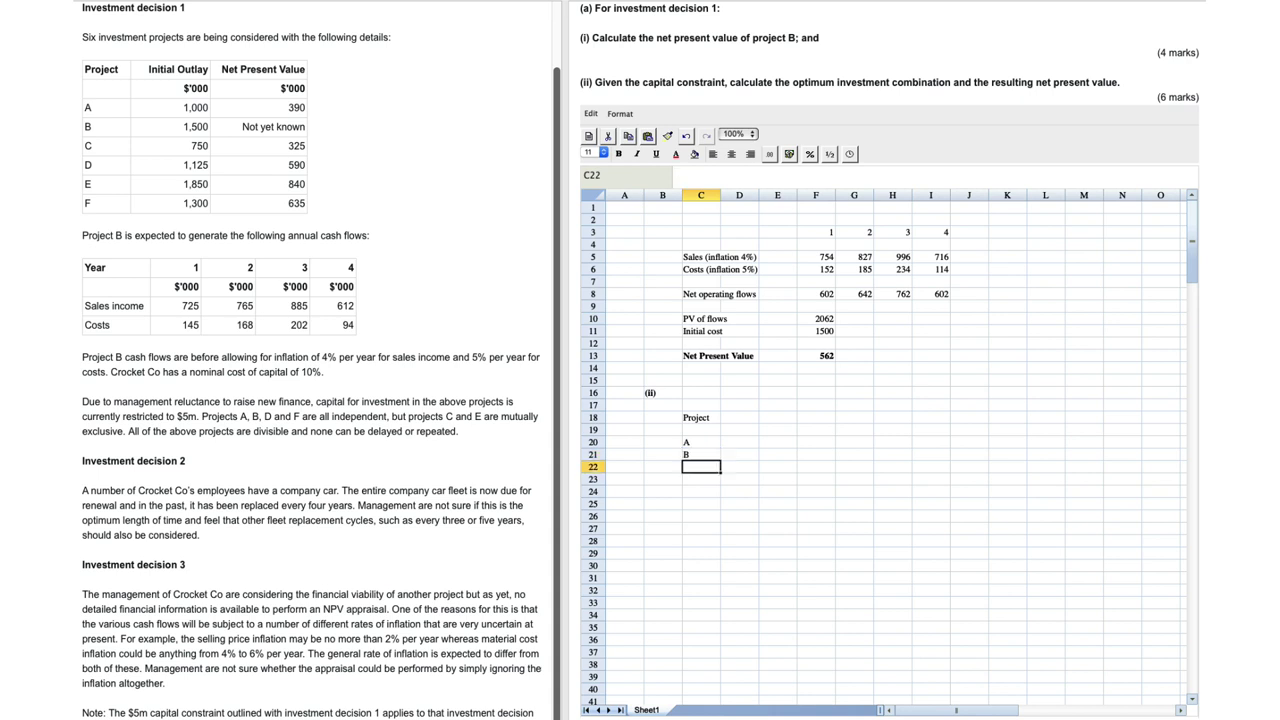
{"action": "type", "text": "C"}
{"action": "key", "text": "Return"}
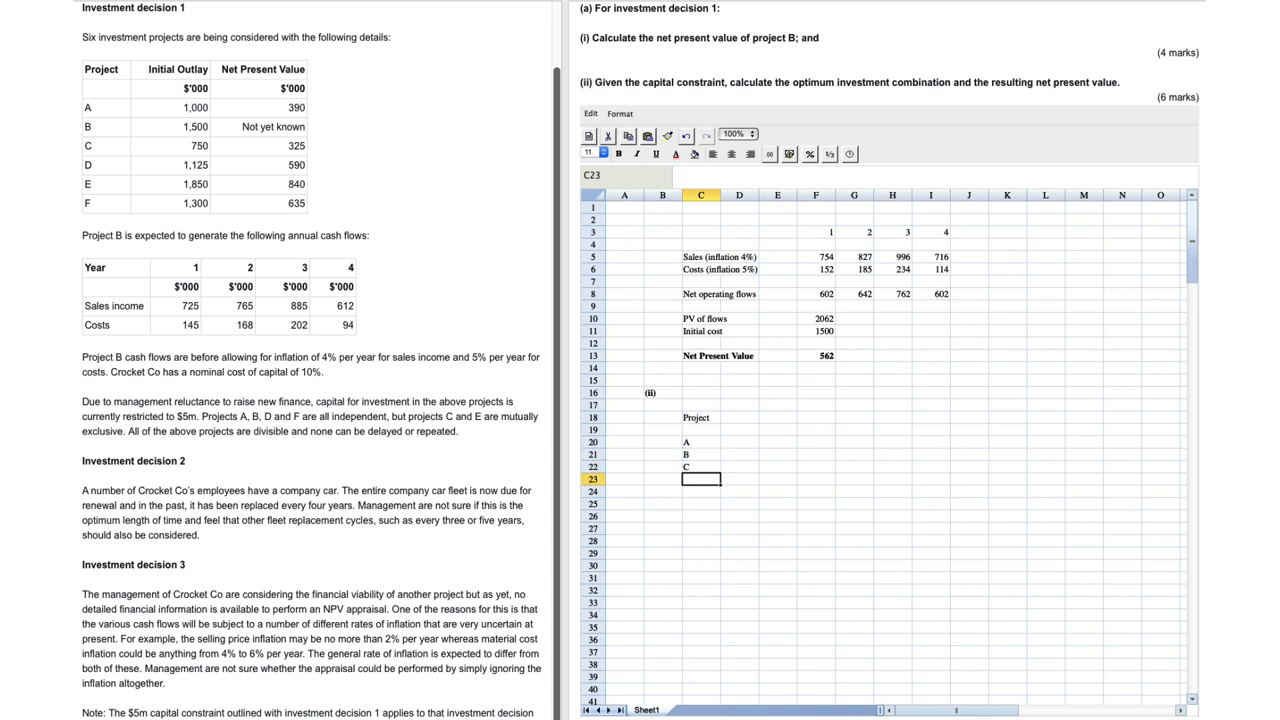
{"action": "type", "text": "D"}
{"action": "key", "text": "Return"}
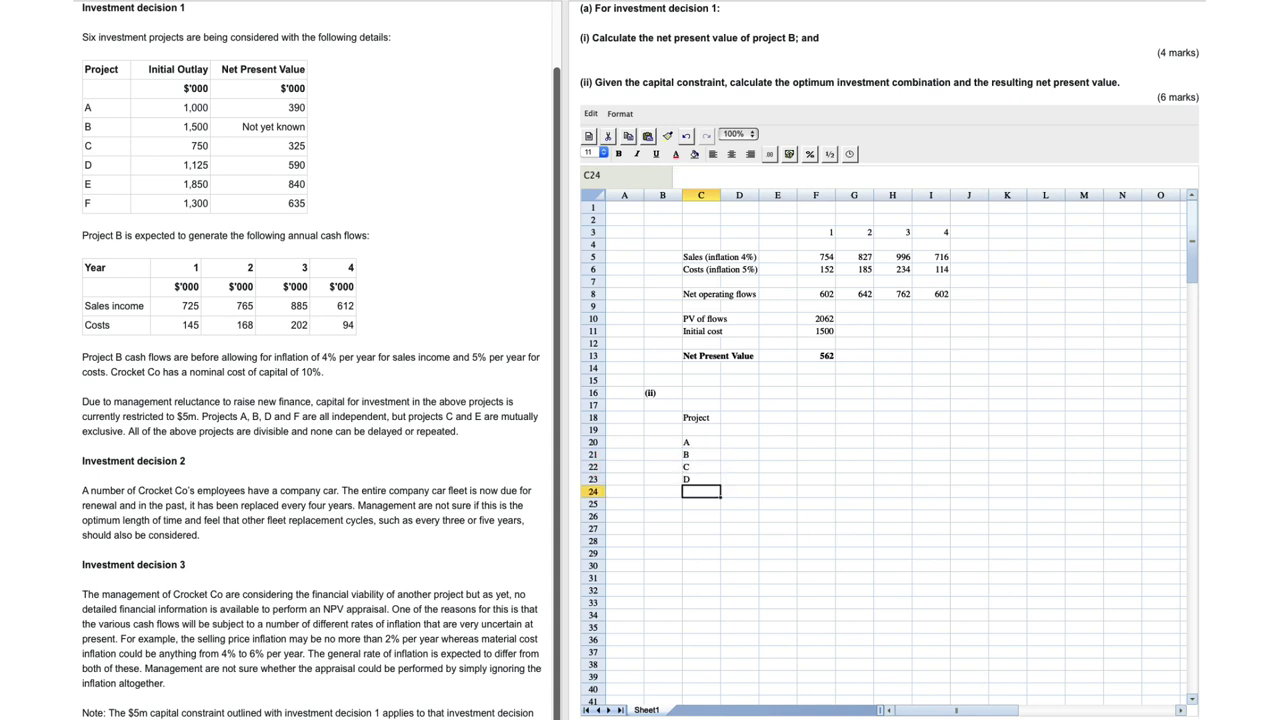
{"action": "type", "text": "E"}
{"action": "key", "text": "Return"}
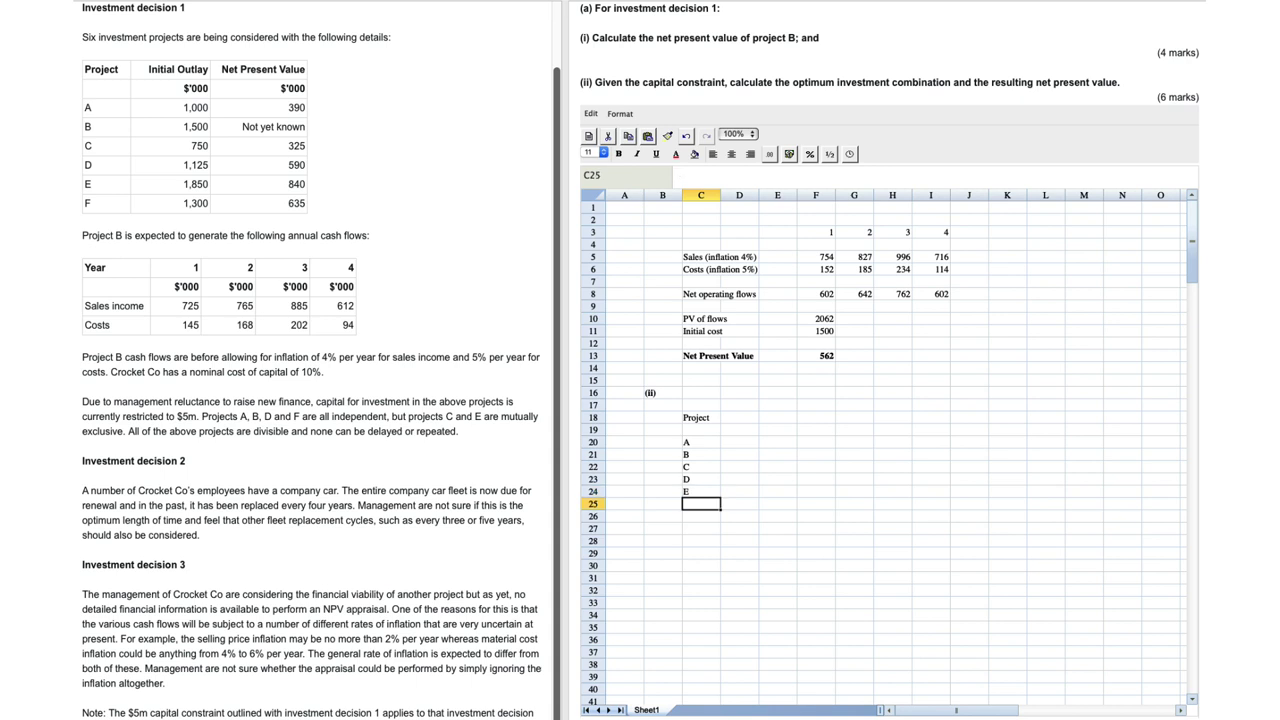
{"action": "type", "text": "F0"}
{"action": "key", "text": "BackSpace"}
Step: Add the column heading "Outlay" in cell D18, beside the Project heading
{"action": "left_click", "coordinate": [739, 503]}
{"action": "key", "text": "Up"}
{"action": "key", "text": "Up"}
{"action": "key", "text": "Up"}
{"action": "key", "text": "Up"}
{"action": "key", "text": "Up"}
{"action": "key", "text": "Up"}
{"action": "key", "text": "Up"}
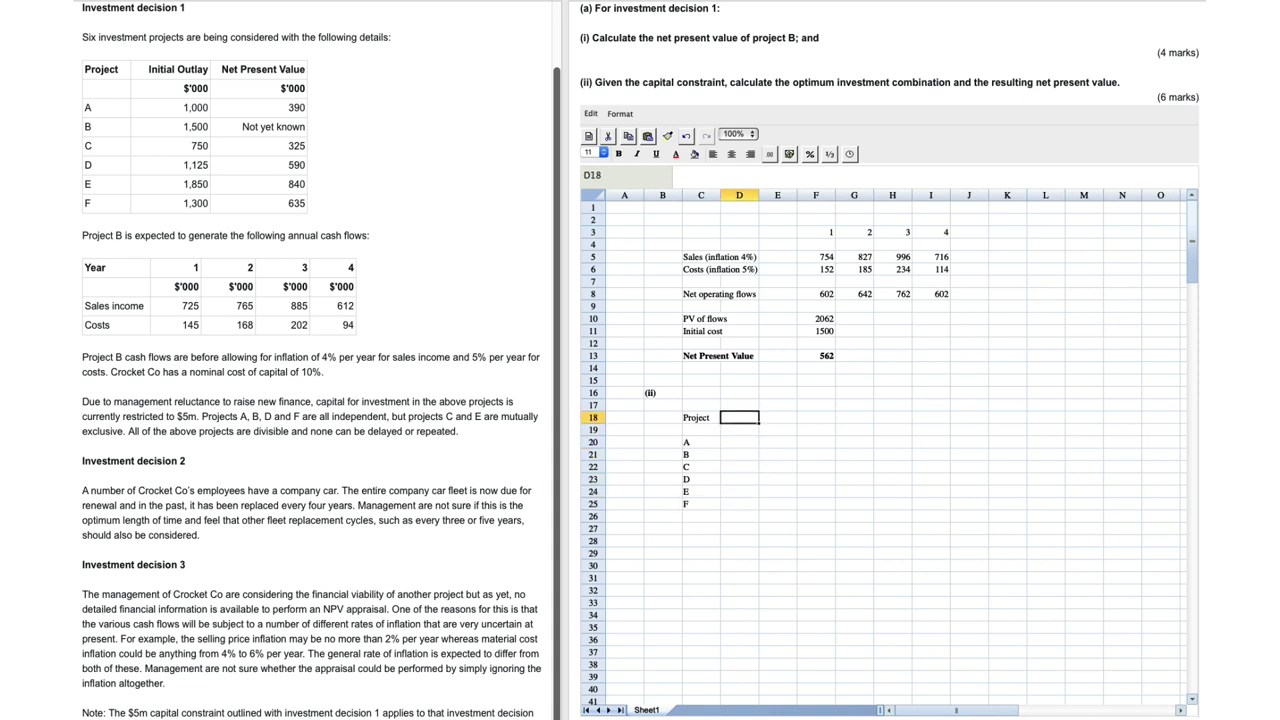
{"action": "type", "text": "Outlay"}
{"action": "key", "text": "Return"}
{"action": "key", "text": "Return"}
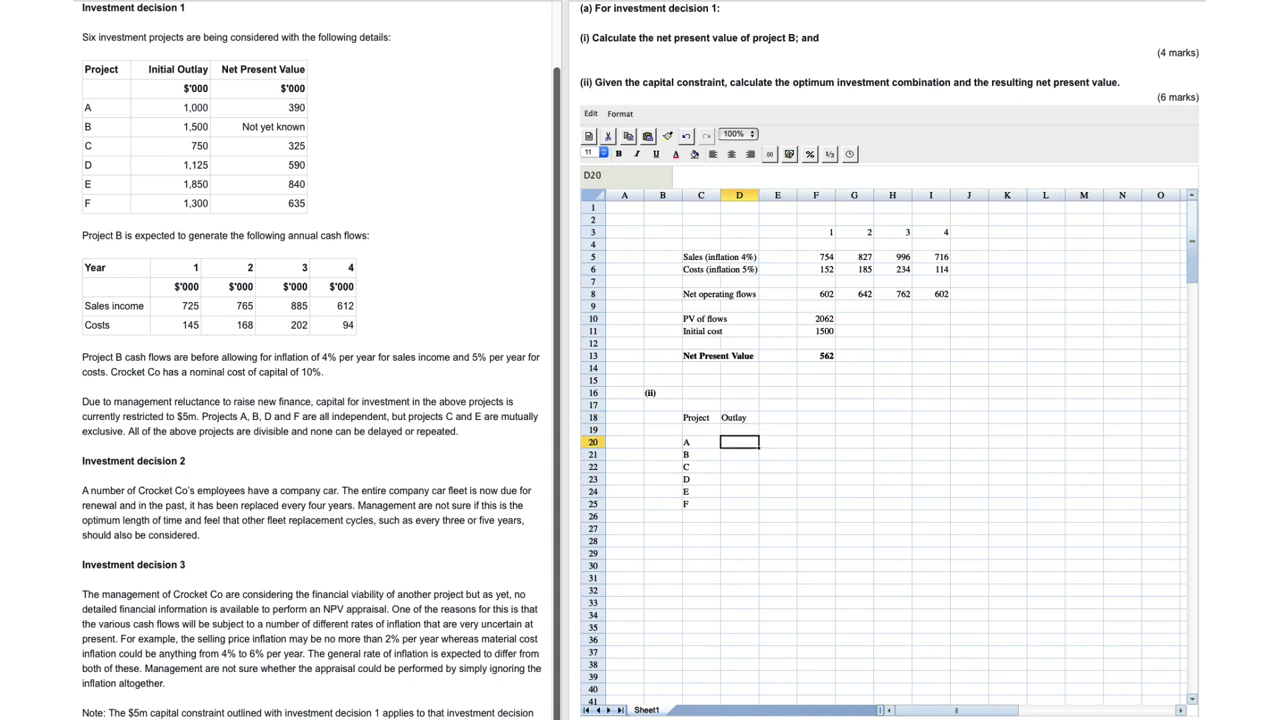
Step: Enter the initial outlays 1000, 1500, 750, 1125, 1850 and 1300 for projects A to F in D20:D25
{"action": "type", "text": "1000"}
{"action": "key", "text": "Return"}
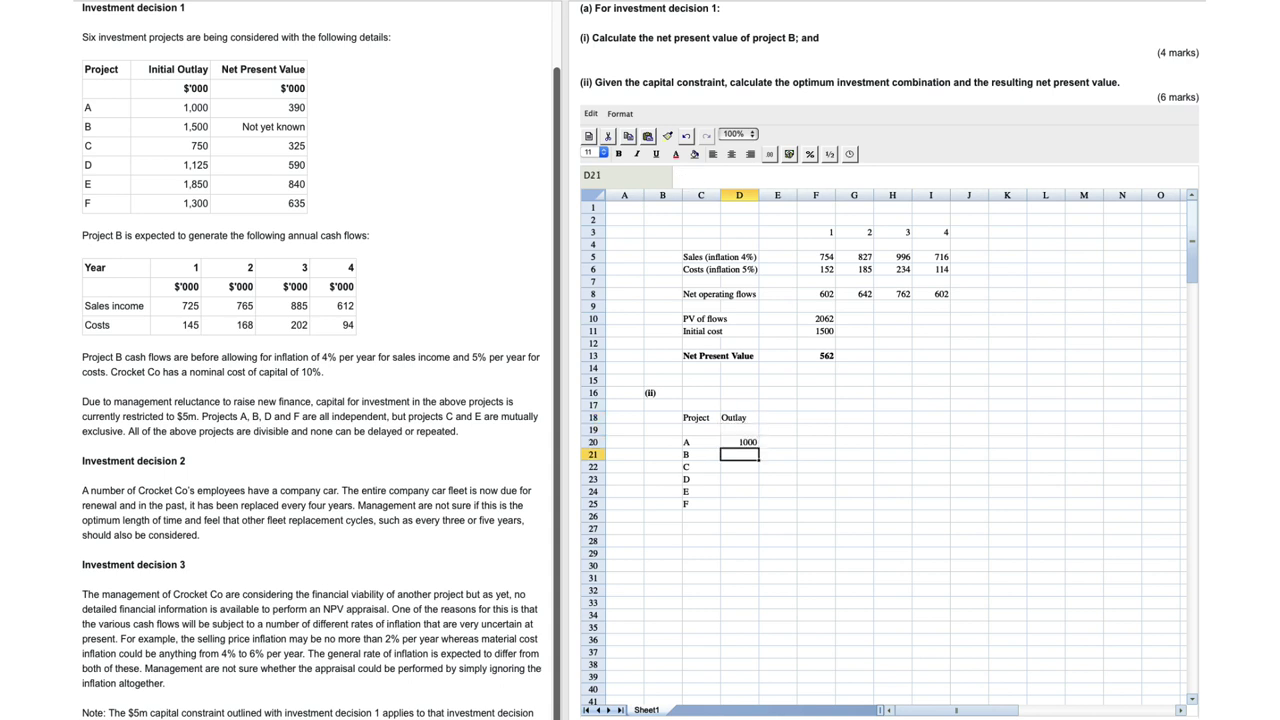
{"action": "type", "text": "1500"}
{"action": "key", "text": "Return"}
{"action": "type", "text": "750"}
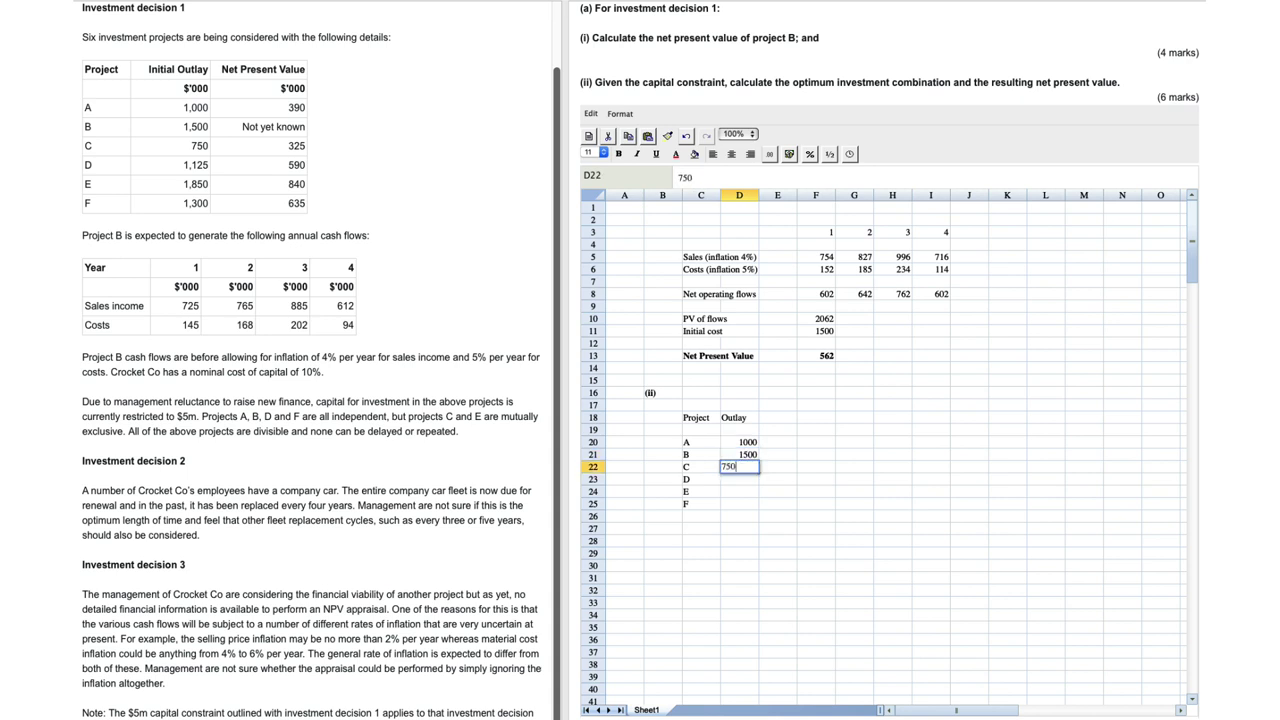
{"action": "key", "text": "Return"}
{"action": "type", "text": "1125"}
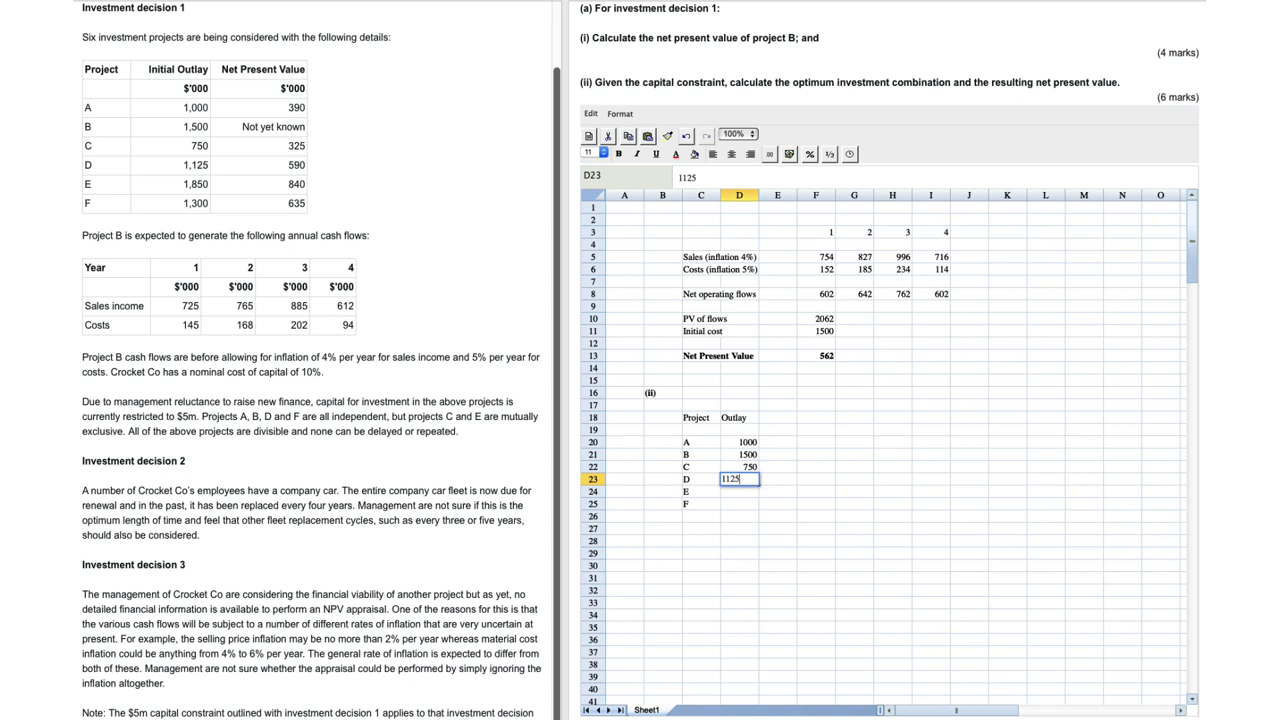
{"action": "key", "text": "Return"}
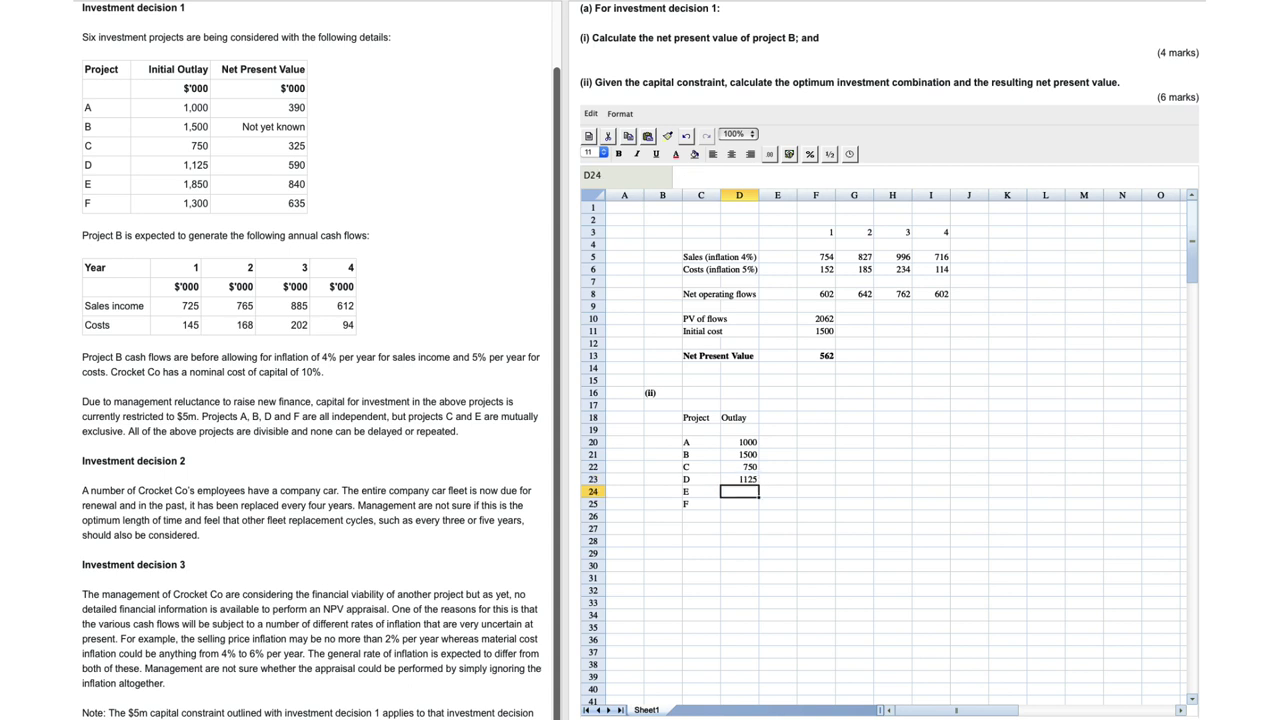
{"action": "type", "text": "1850"}
{"action": "key", "text": "Return"}
{"action": "type", "text": "1300"}
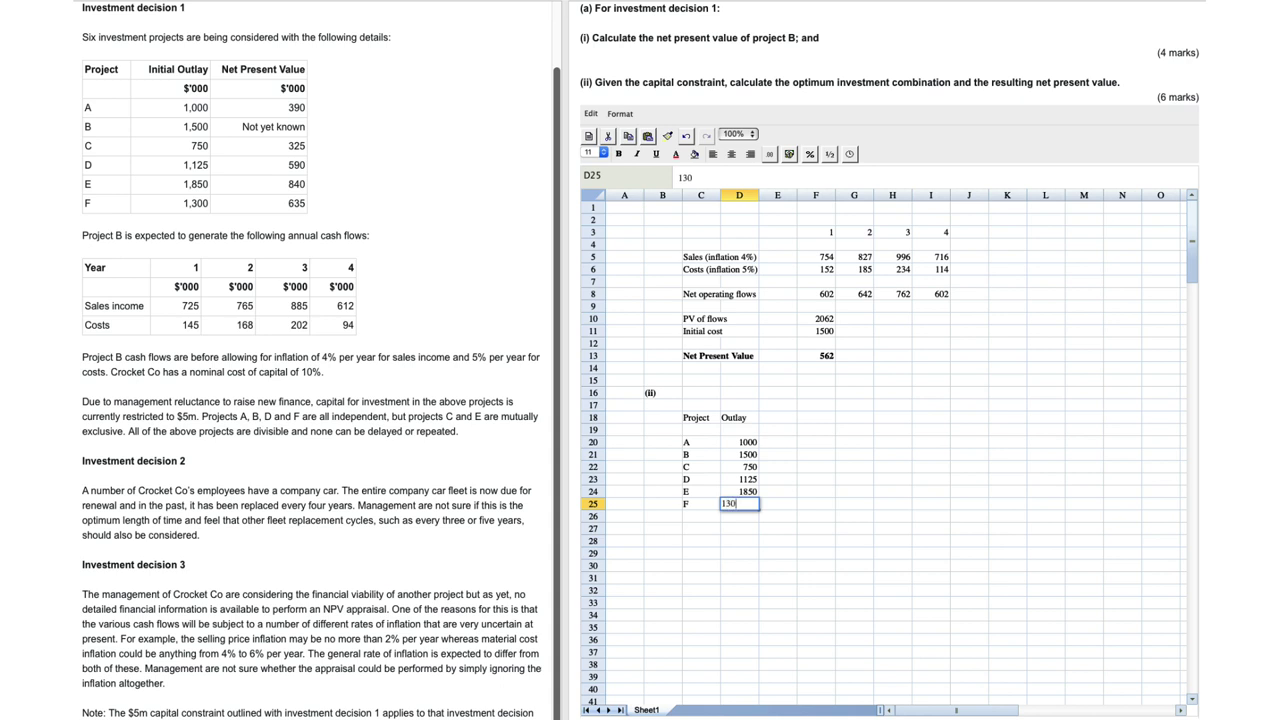
{"action": "key", "text": "Tab"}
Step: Add the column heading "NPV" in cell E18, beside the Outlay heading
{"action": "key", "text": "Up"}
{"action": "key", "text": "Up"}
{"action": "key", "text": "Up"}
{"action": "key", "text": "Up"}
{"action": "key", "text": "Up"}
{"action": "key", "text": "Up"}
{"action": "key", "text": "Up"}
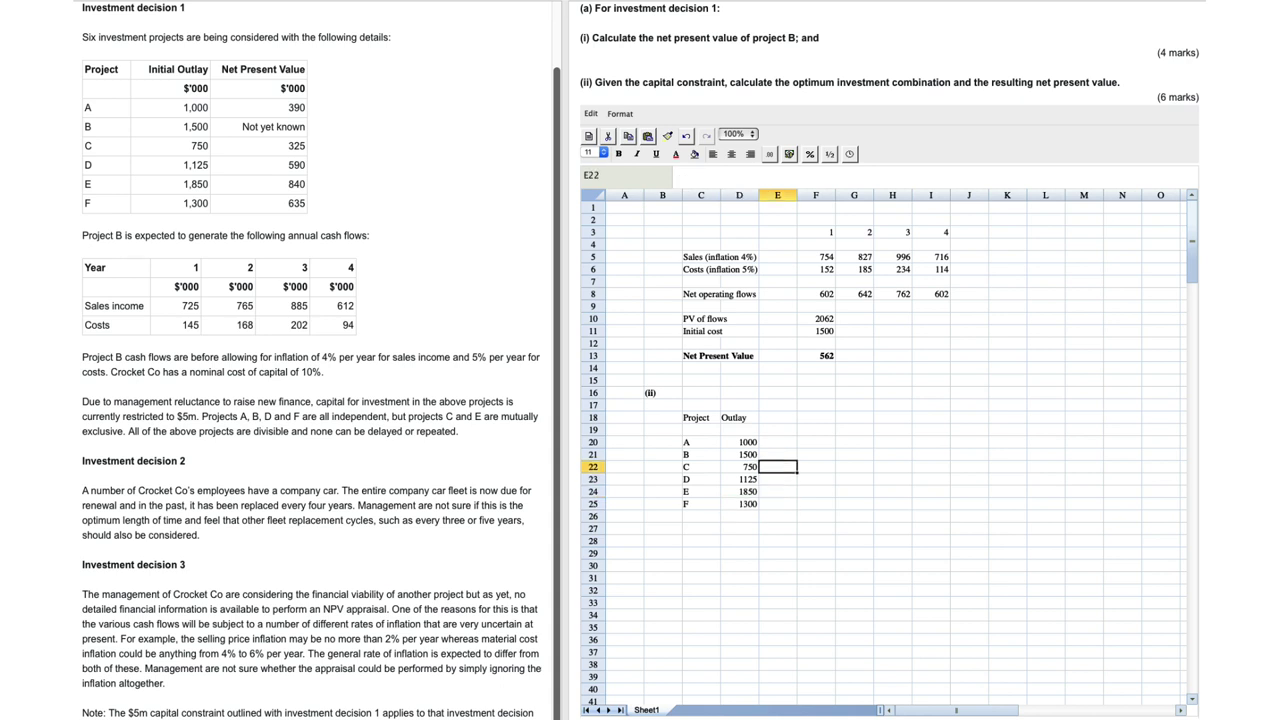
{"action": "type", "text": "NPV"}
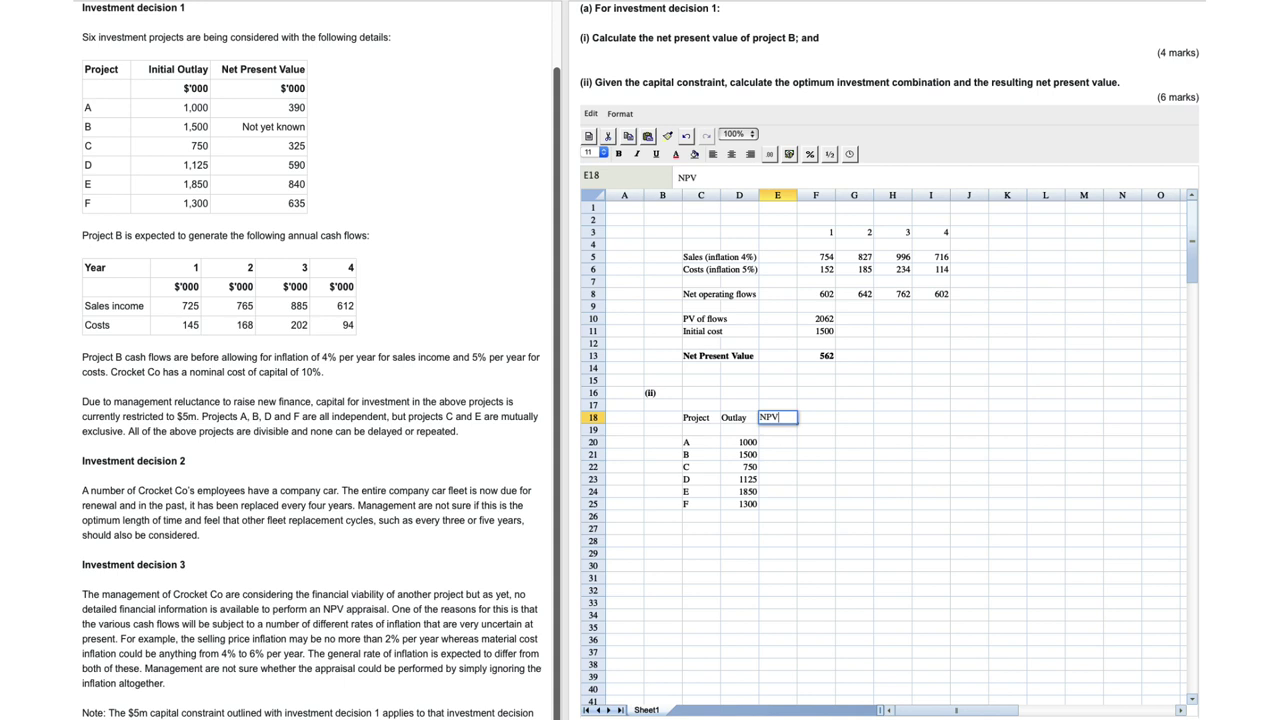
{"action": "key", "text": "Return"}
{"action": "key", "text": "Down"}
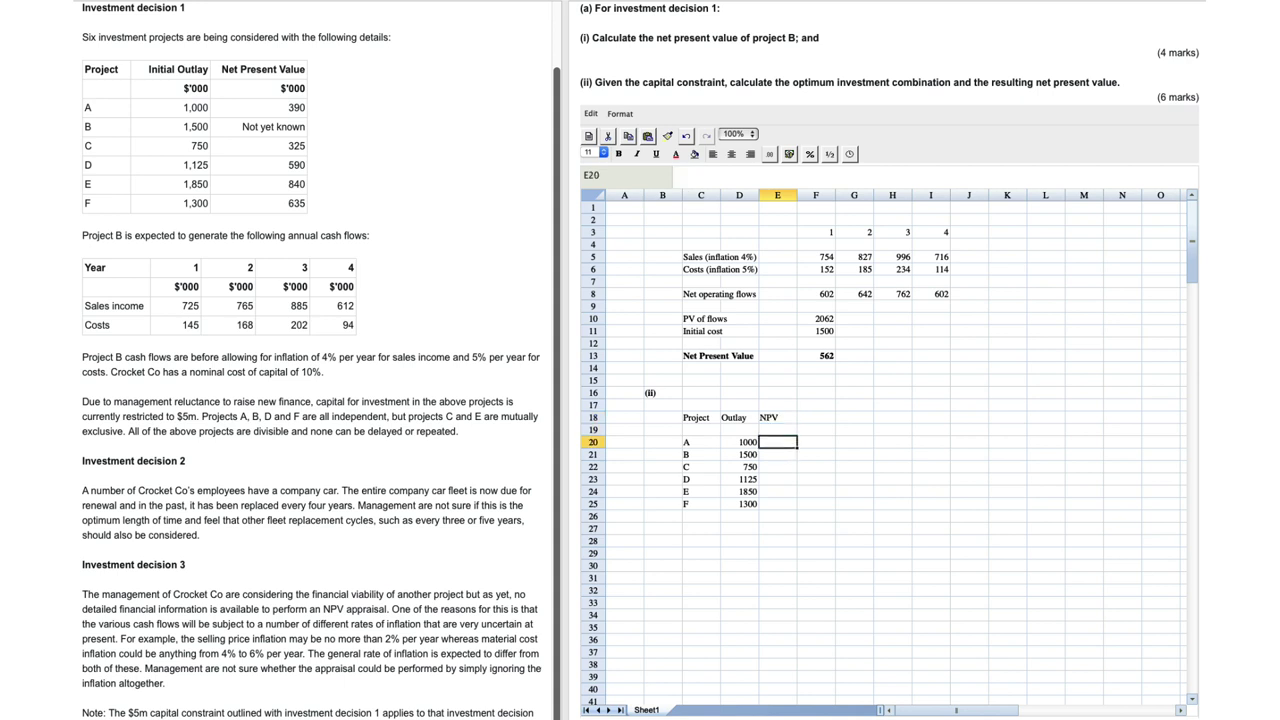
Step: Enter the net present values 390, 562, 325, 590, 840 and 635 for projects A to F in E20:E25
{"action": "type", "text": "390"}
{"action": "key", "text": "Return"}
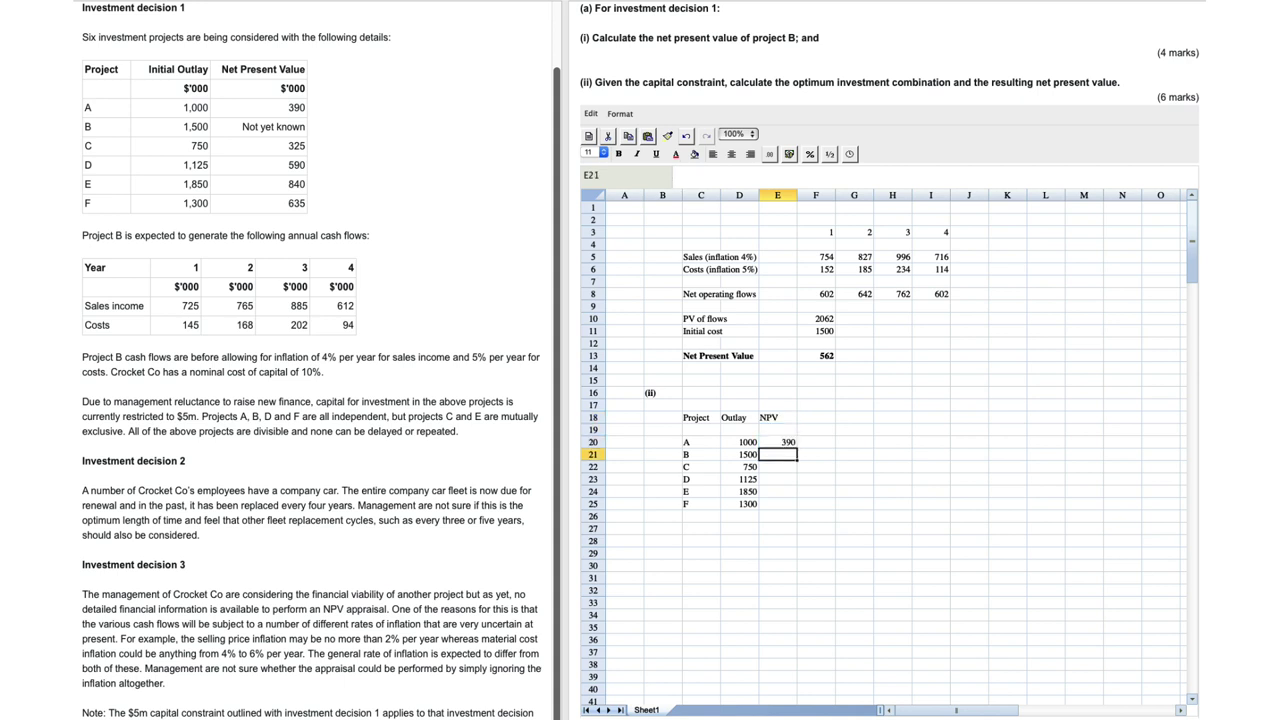
{"action": "type", "text": "562"}
{"action": "key", "text": "Return"}
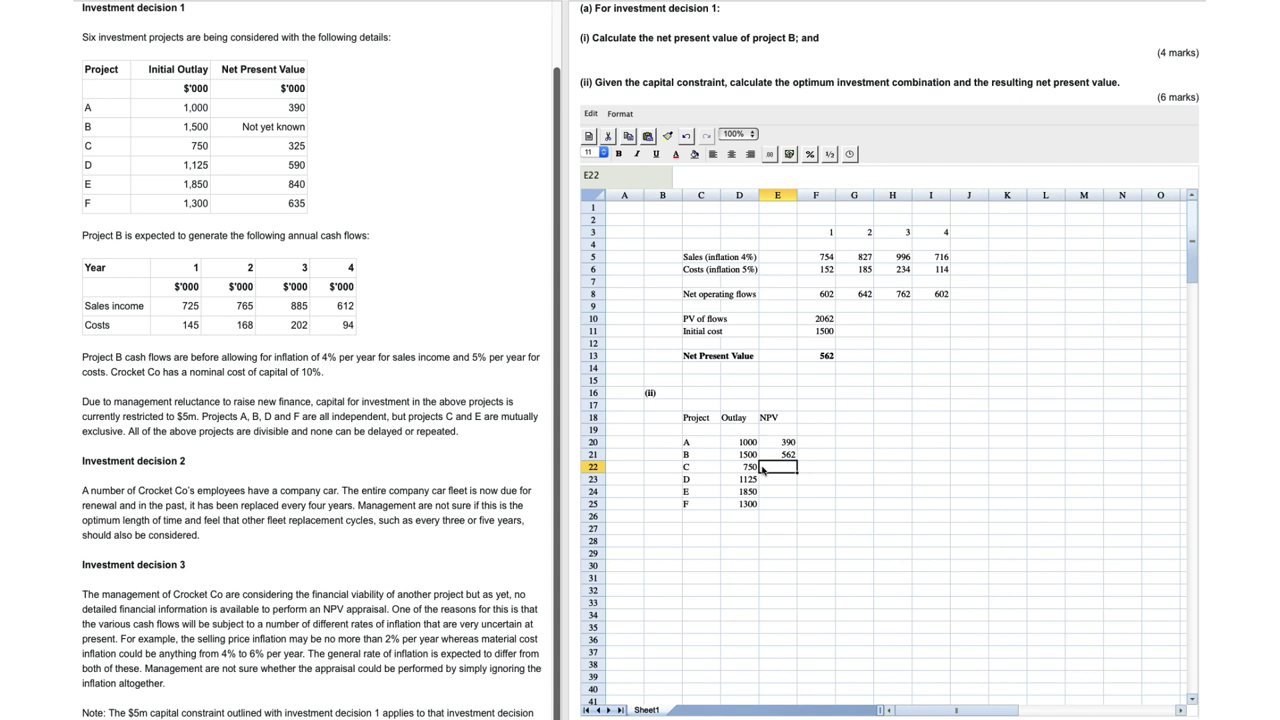
{"action": "type", "text": "324"}
{"action": "key", "text": "Return"}
{"action": "key", "text": "Up"}
{"action": "type", "text": "325"}
{"action": "key", "text": "Return"}
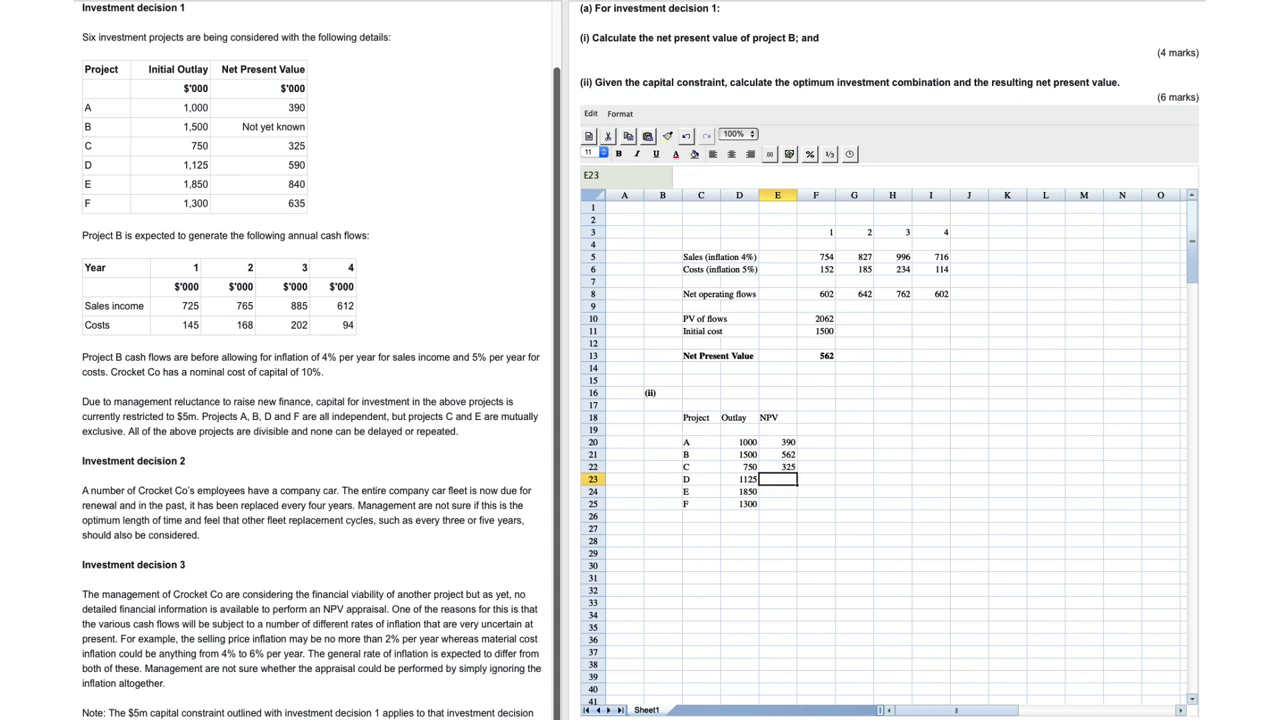
{"action": "type", "text": "590"}
{"action": "key", "text": "Return"}
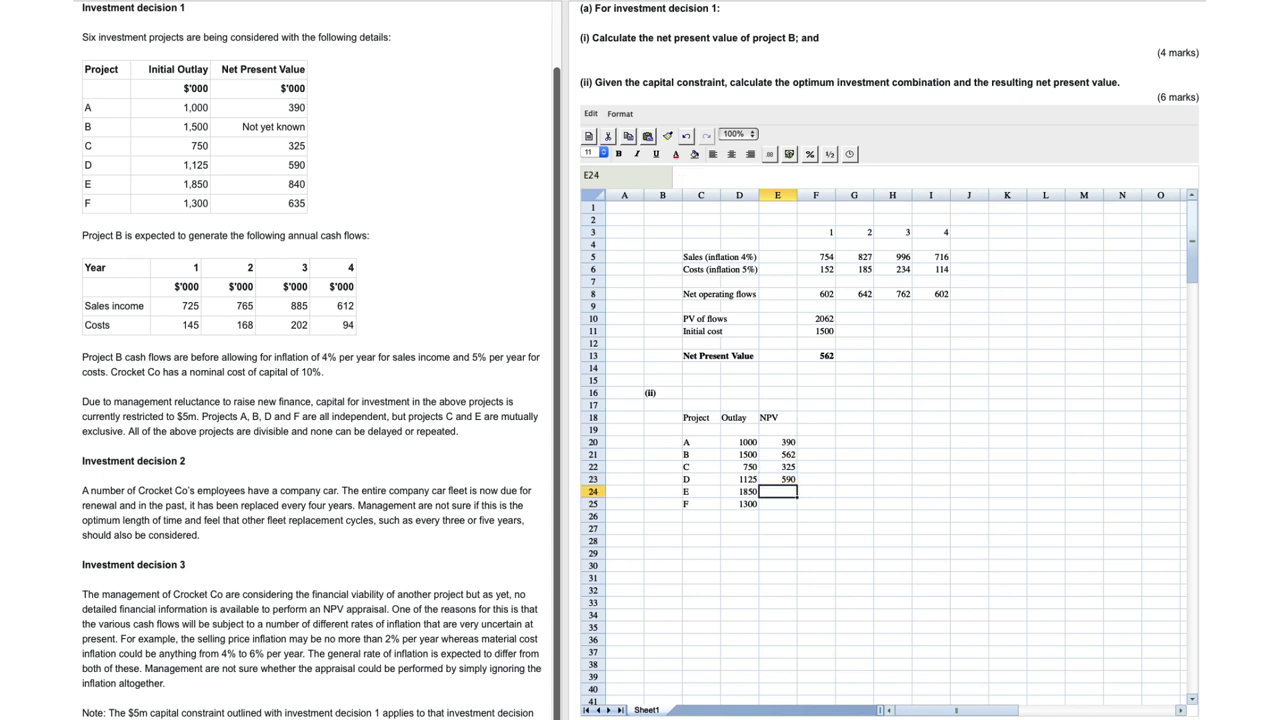
{"action": "type", "text": "840"}
{"action": "key", "text": "Return"}
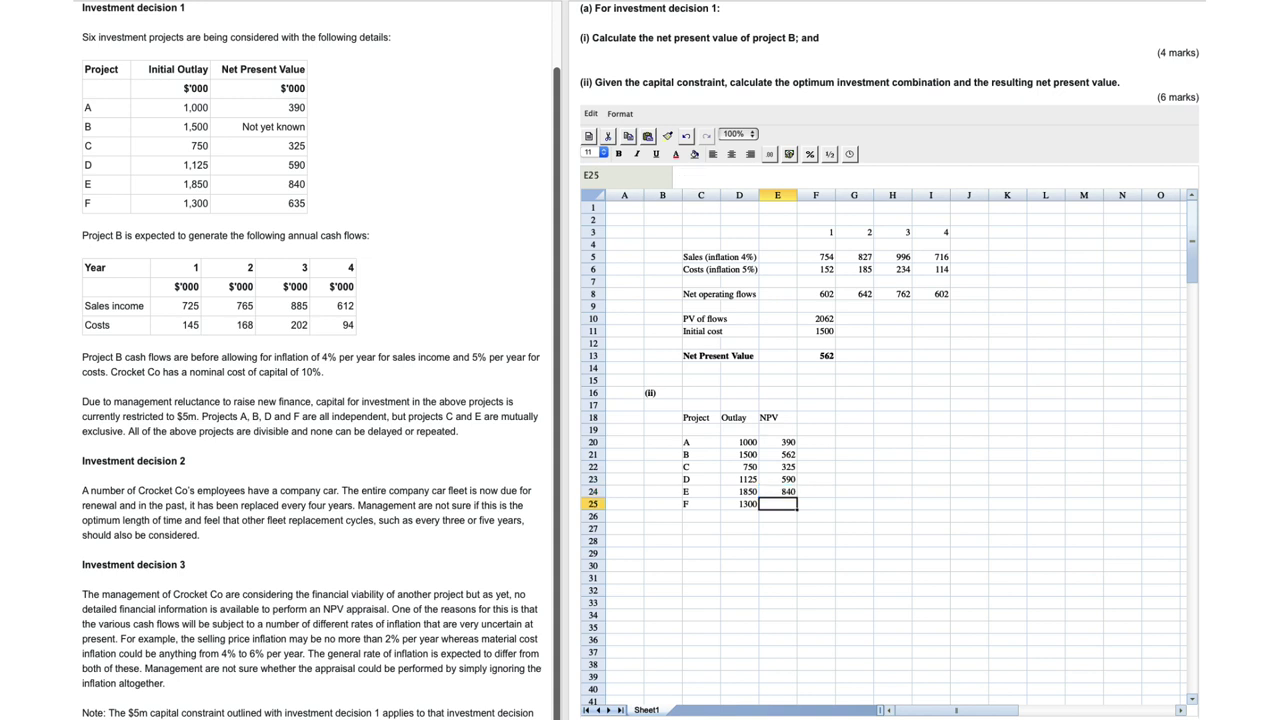
{"action": "type", "text": "635"}
{"action": "key", "text": "Return"}
Step: Add the column heading "PI" in cell F18, beside the NPV heading
{"action": "left_click", "coordinate": [778, 528]}
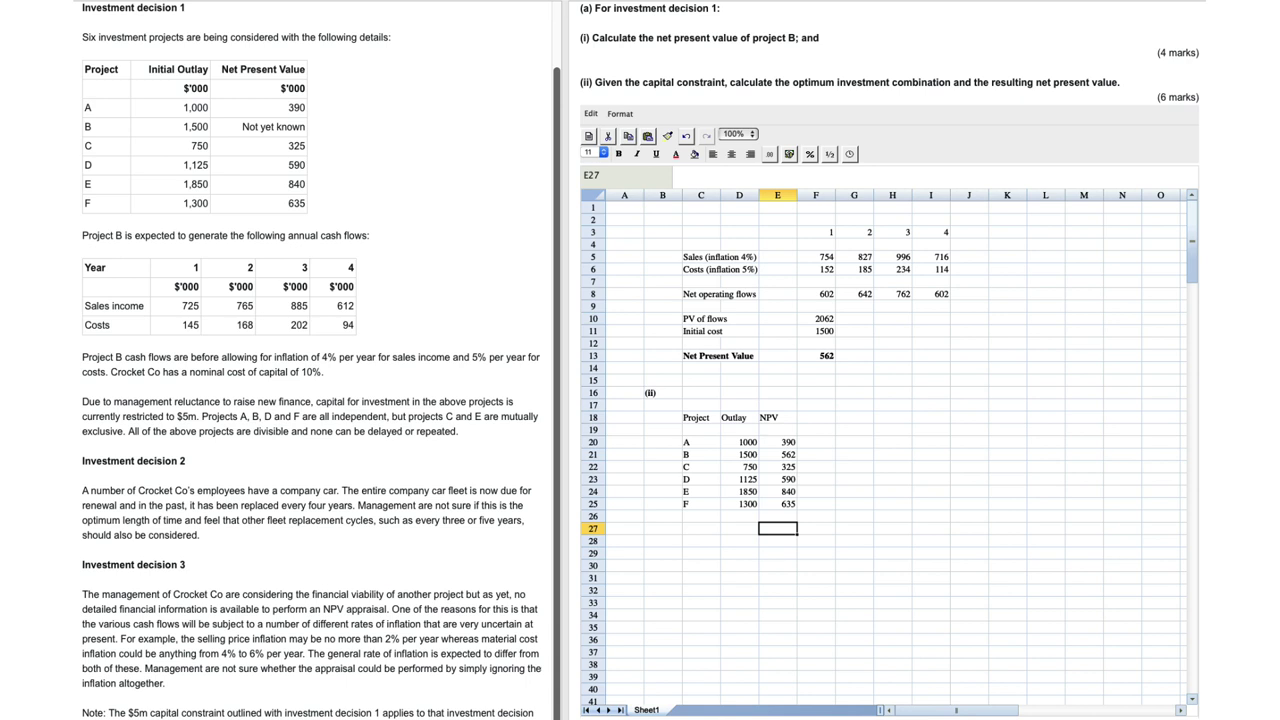
{"action": "key", "text": "Up"}
{"action": "key", "text": "Up"}
{"action": "key", "text": "Up"}
{"action": "key", "text": "Up"}
{"action": "key", "text": "Up"}
{"action": "key", "text": "Up"}
{"action": "key", "text": "Up"}
{"action": "key", "text": "Up"}
{"action": "key", "text": "Up"}
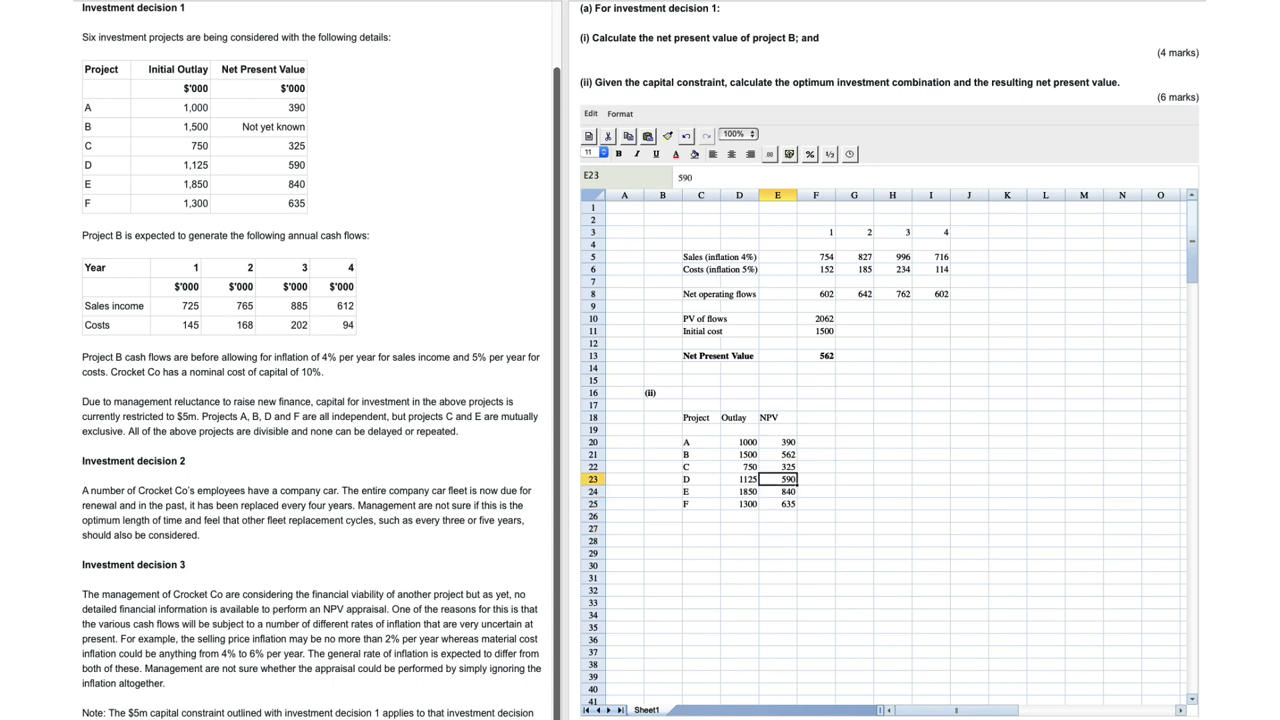
{"action": "key", "text": "Right"}
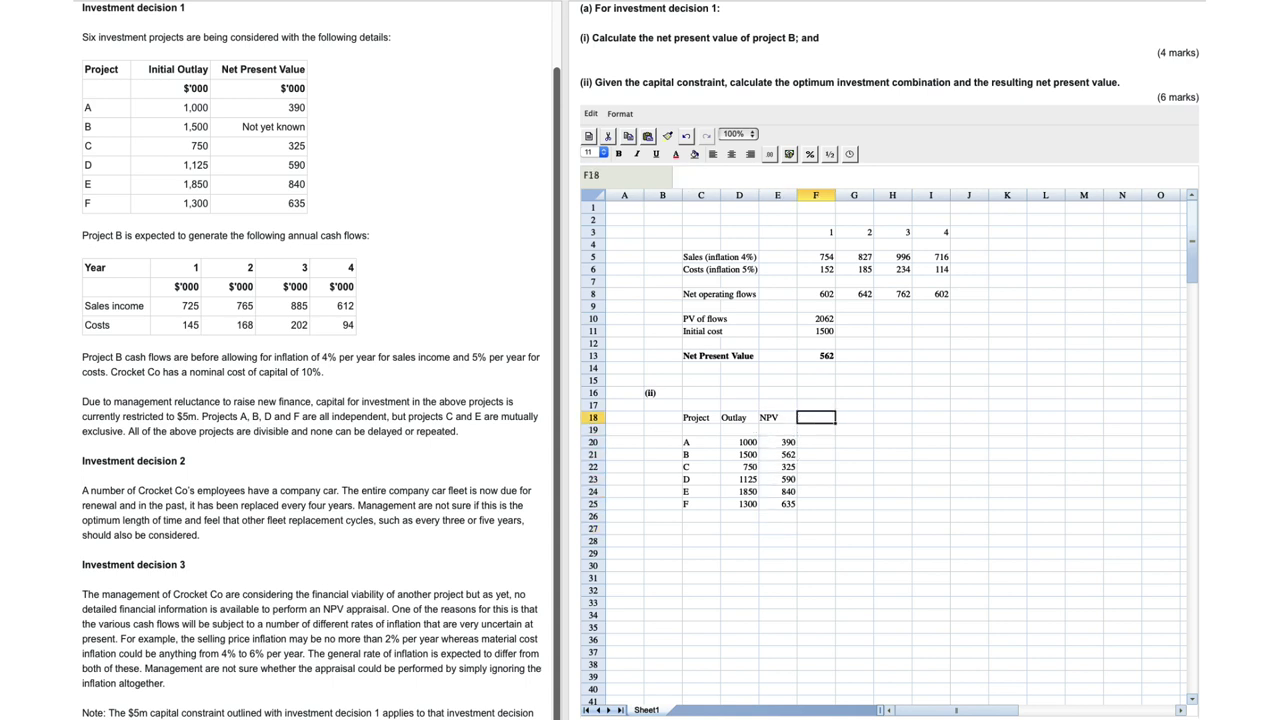
{"action": "type", "text": "PI"}
{"action": "key", "text": "Return"}
{"action": "key", "text": "Return"}
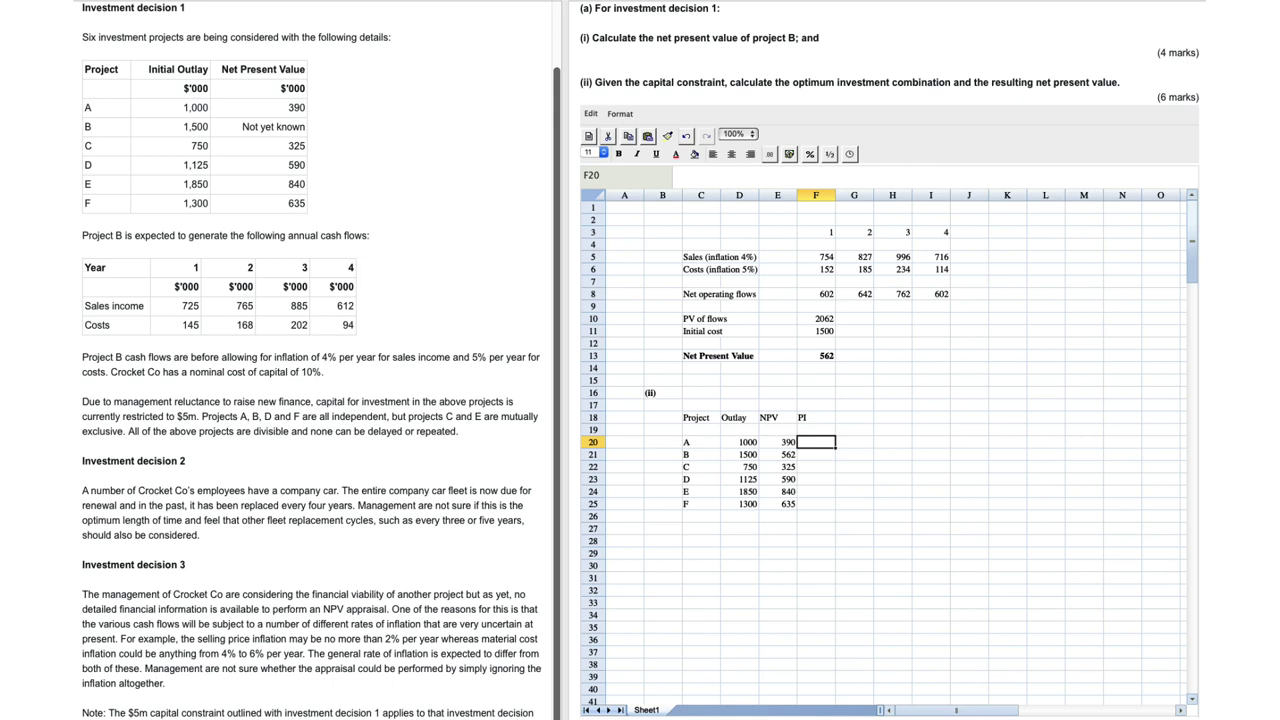
{"action": "type", "text": "+"}
{"action": "left_click", "coordinate": [788, 446]}
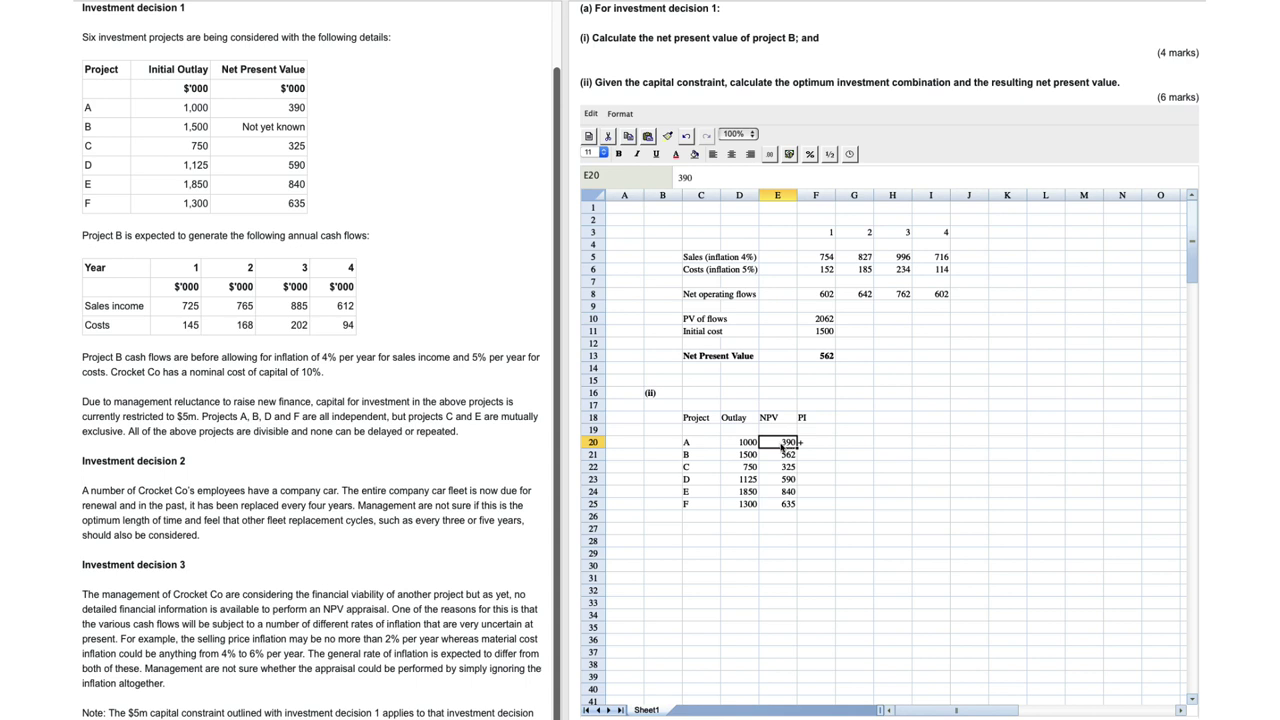
{"action": "left_click", "coordinate": [815, 448]}
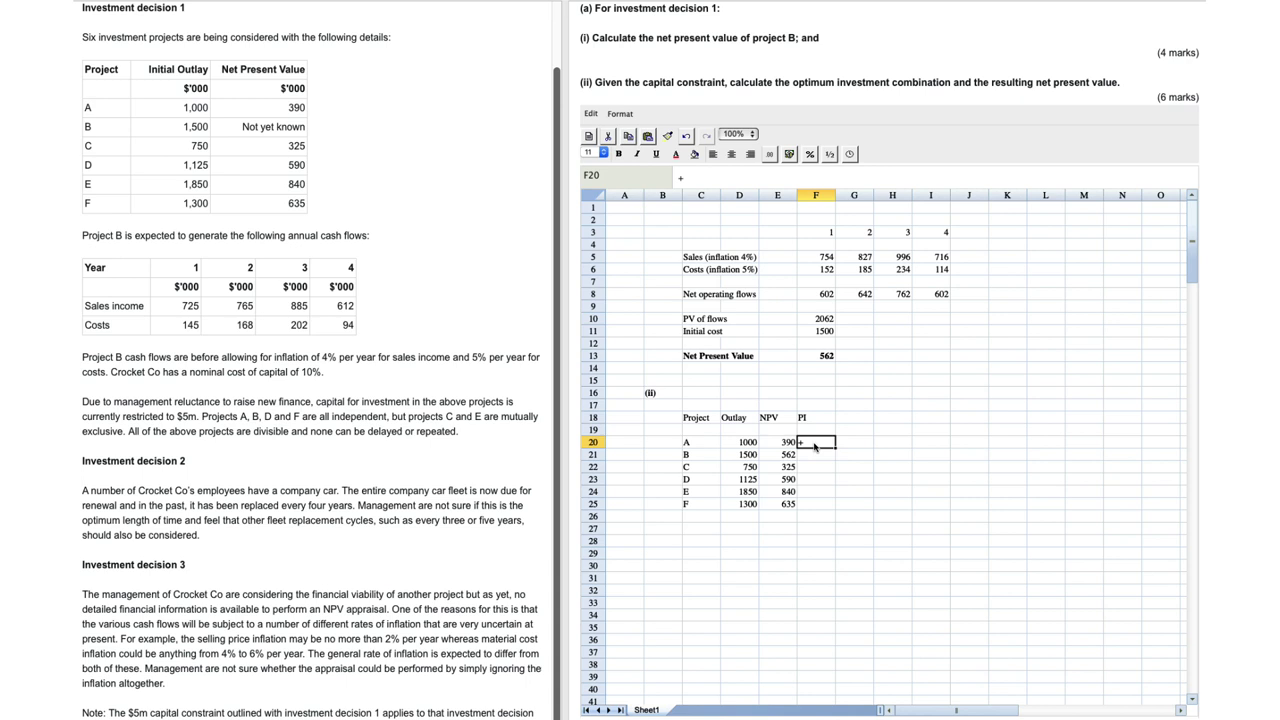
Step: Calculate project A's PI in cell F20 as NPV divided by outlay with =E20/D20
{"action": "type", "text": "="}
{"action": "left_click", "coordinate": [788, 444]}
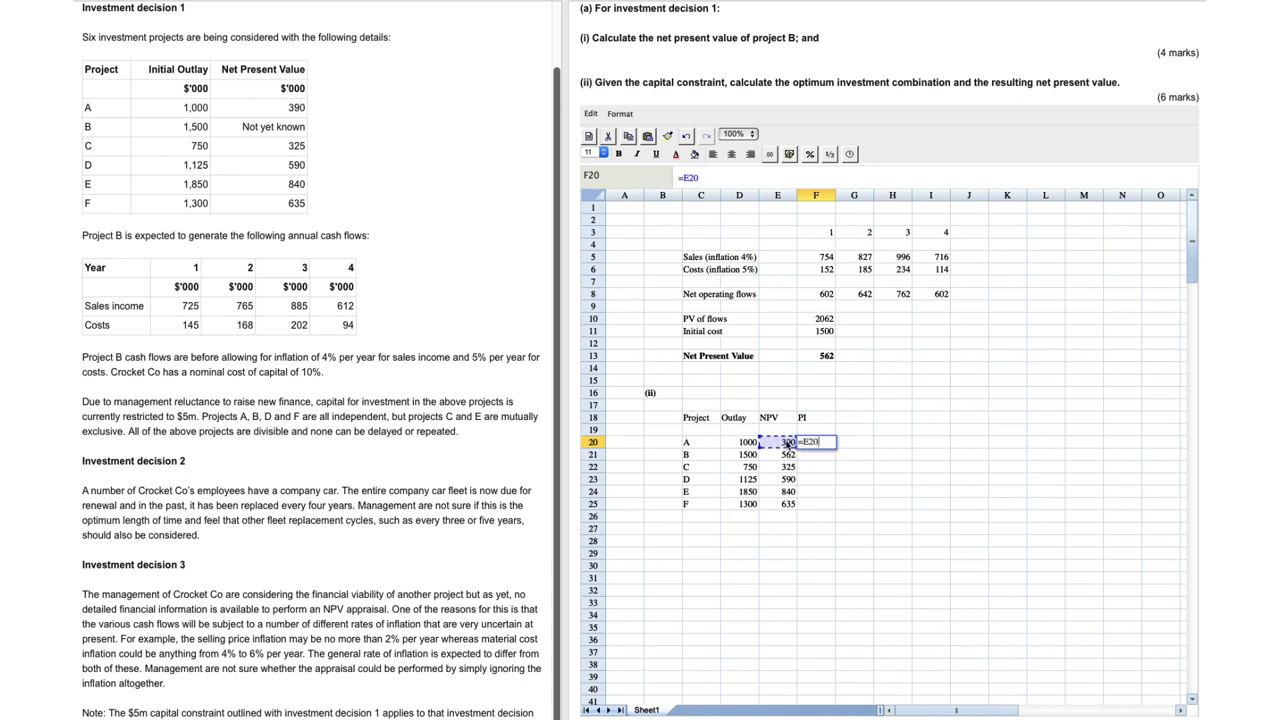
{"action": "type", "text": "/"}
{"action": "left_click", "coordinate": [745, 444]}
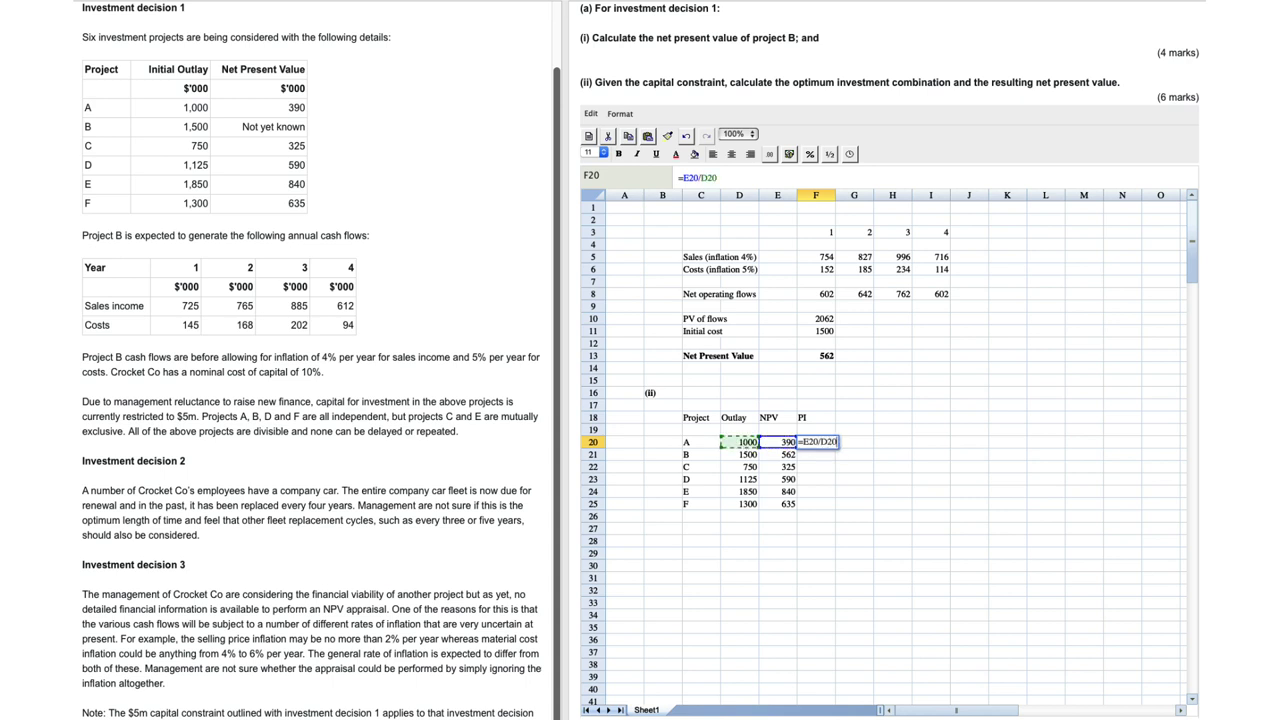
{"action": "key", "text": "Return"}
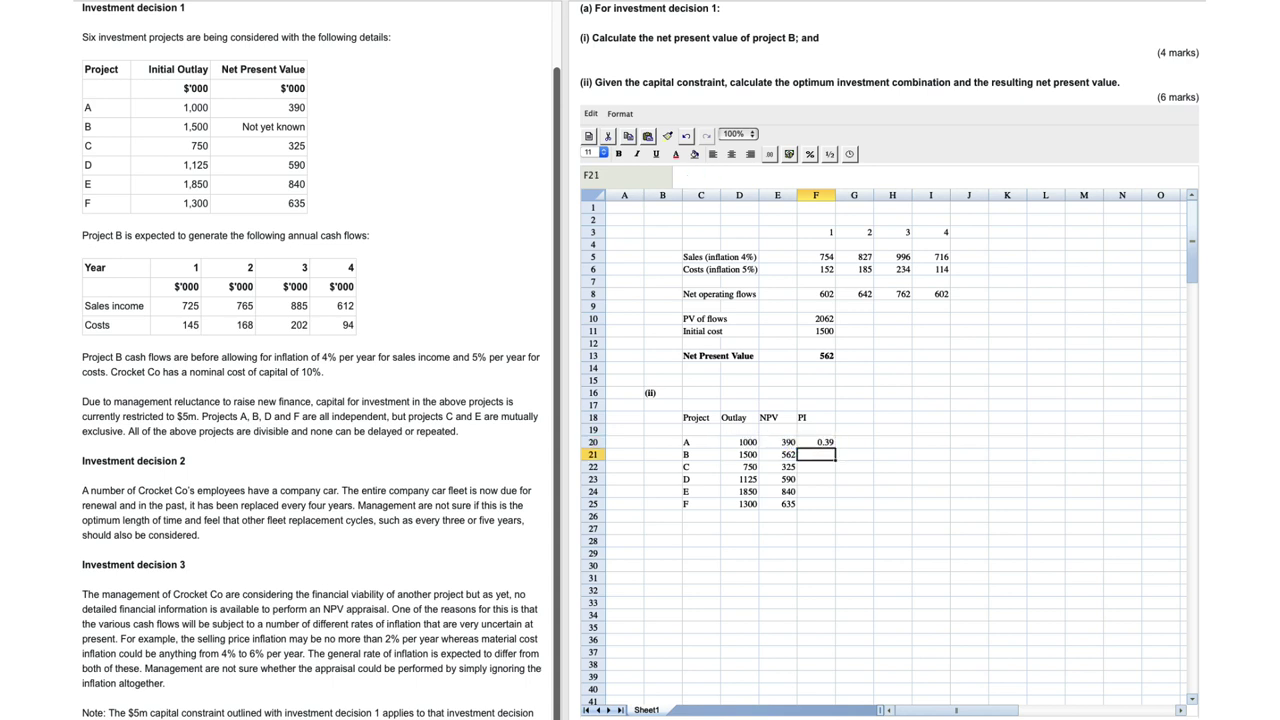
{"action": "left_click", "coordinate": [826, 446]}
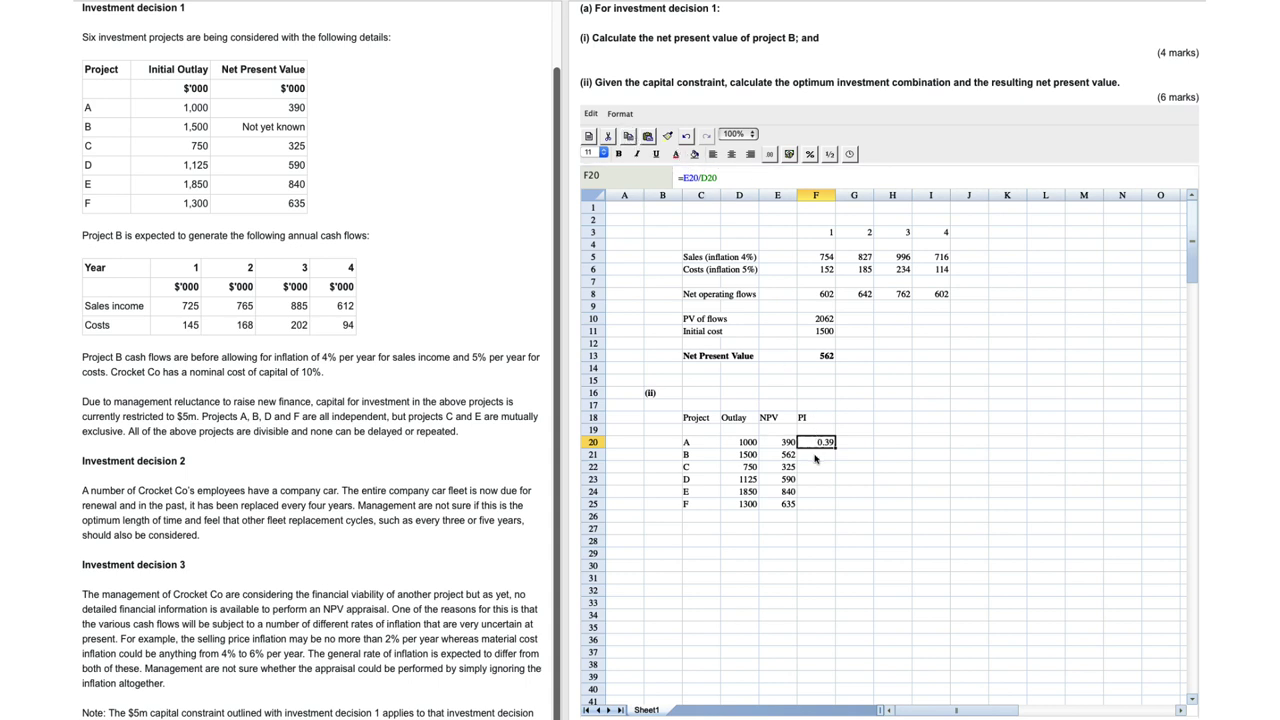
Step: Copy project A's PI formula down to F21:F25 for projects B to F and format those cells as 0.00
{"action": "key", "text": "ctrl+c"}
{"action": "left_click_drag", "start_coordinate": [816, 455], "coordinate": [815, 507]}
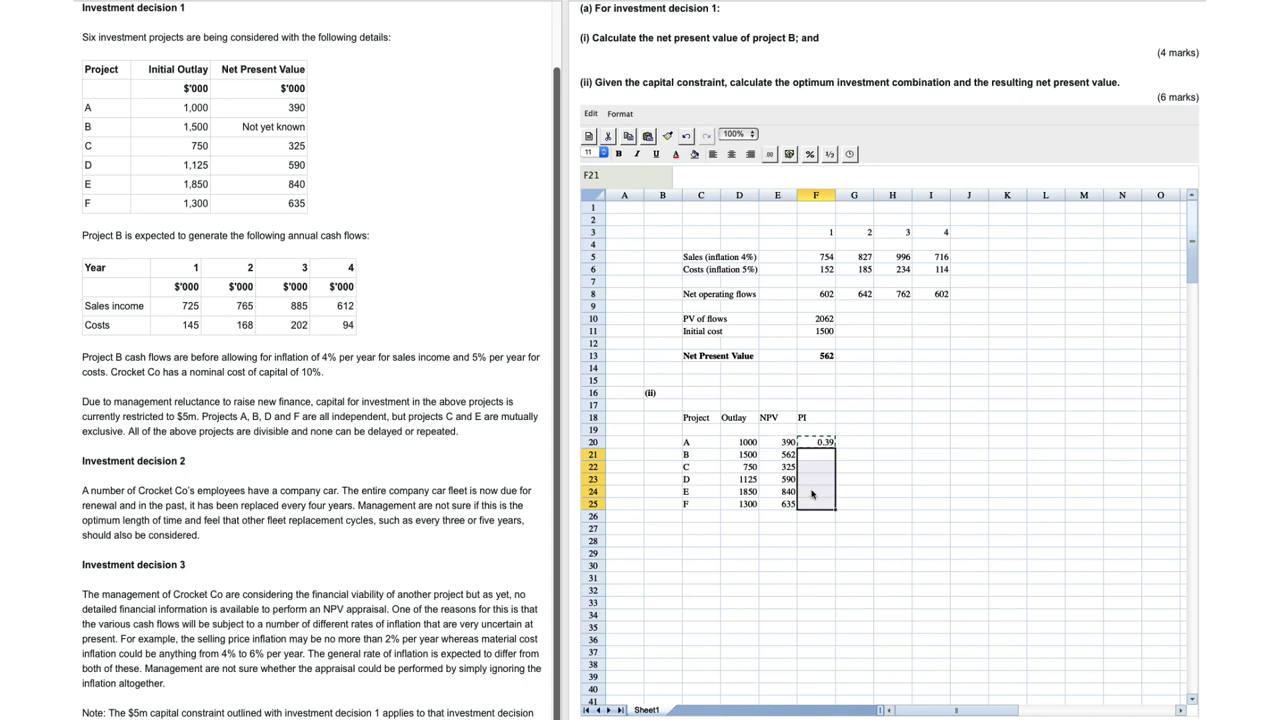
{"action": "left_click", "coordinate": [650, 138]}
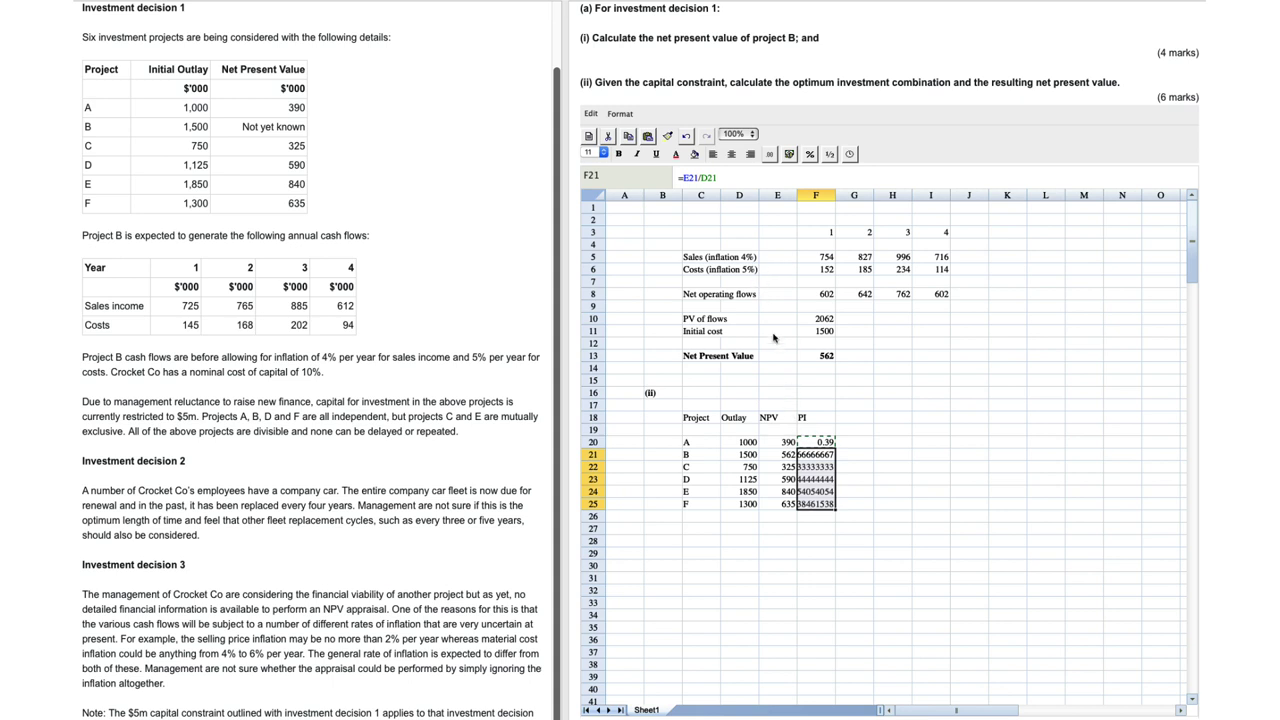
{"action": "left_click", "coordinate": [769, 155]}
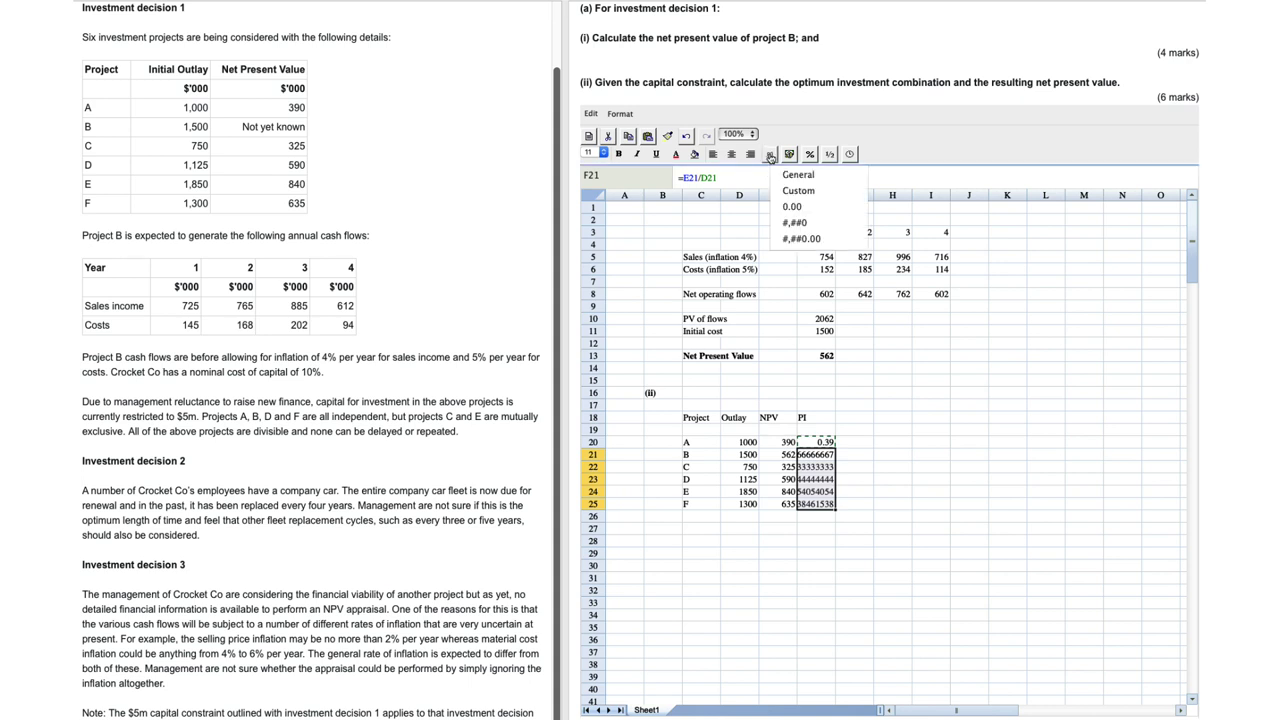
{"action": "left_click", "coordinate": [791, 206]}
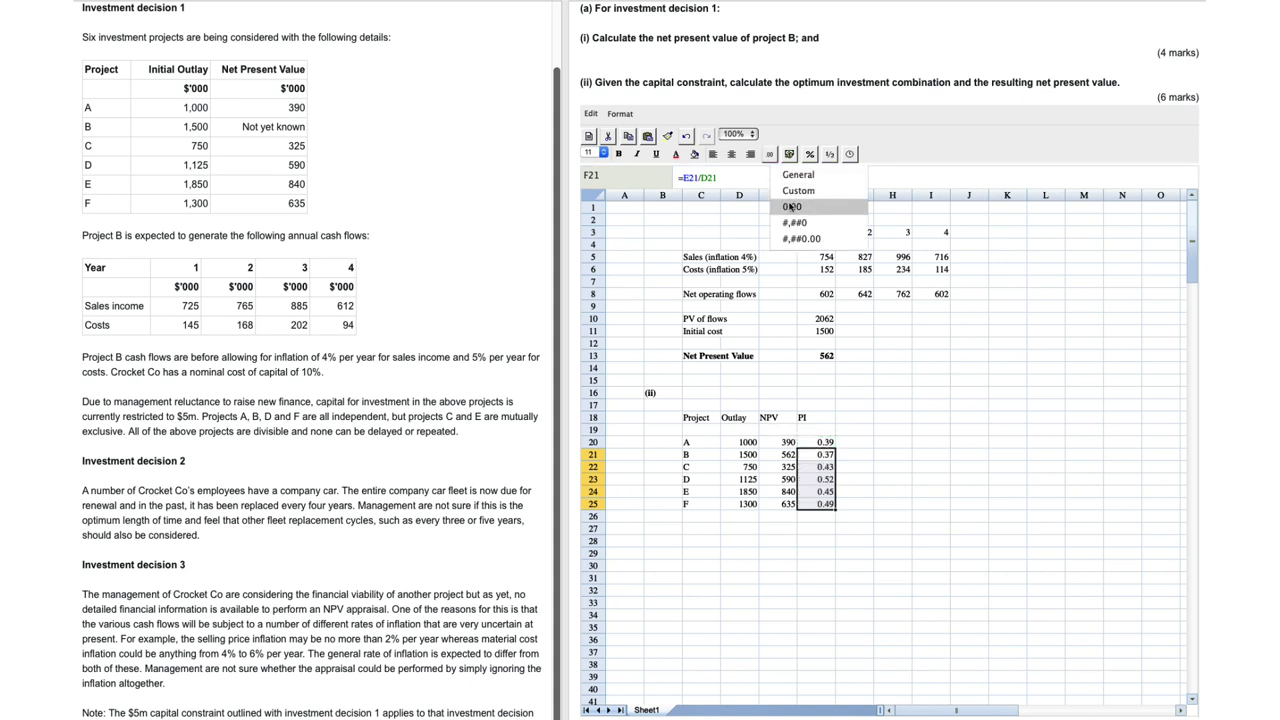
{"action": "left_click", "coordinate": [874, 533]}
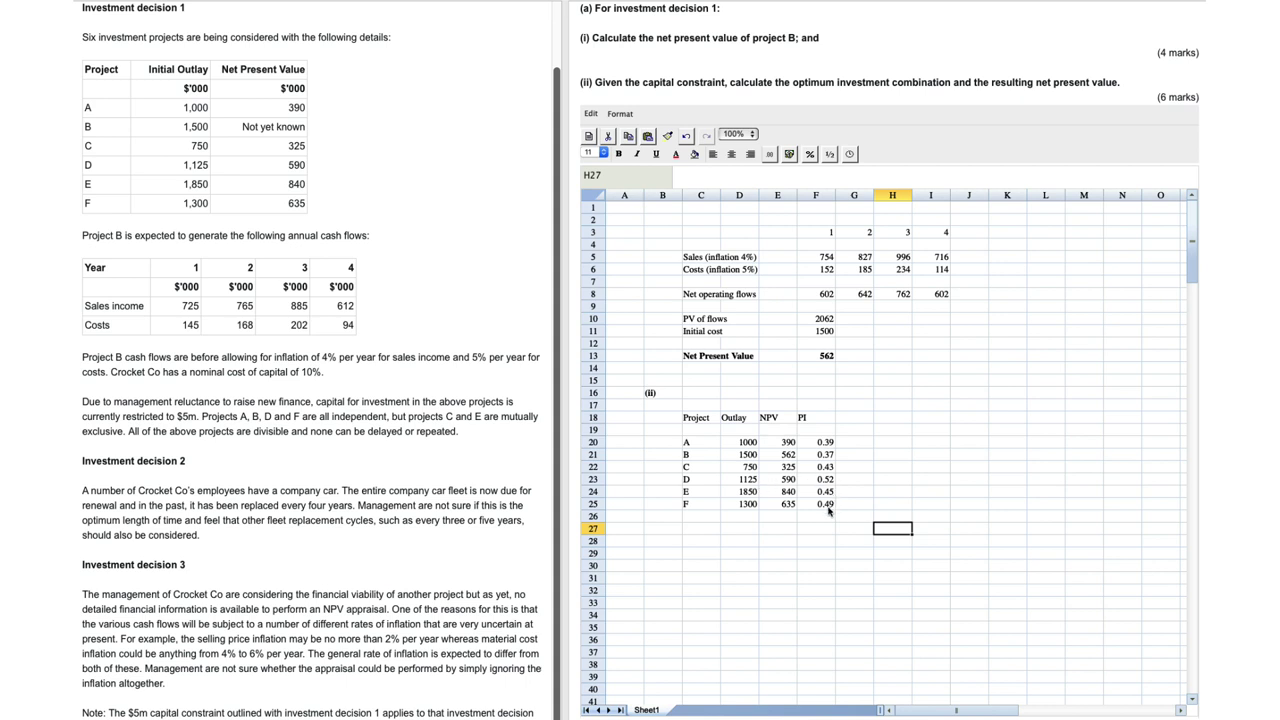
Step: Add the column heading "Rank" in cell G18, beside the PI heading
{"action": "left_click", "coordinate": [861, 421]}
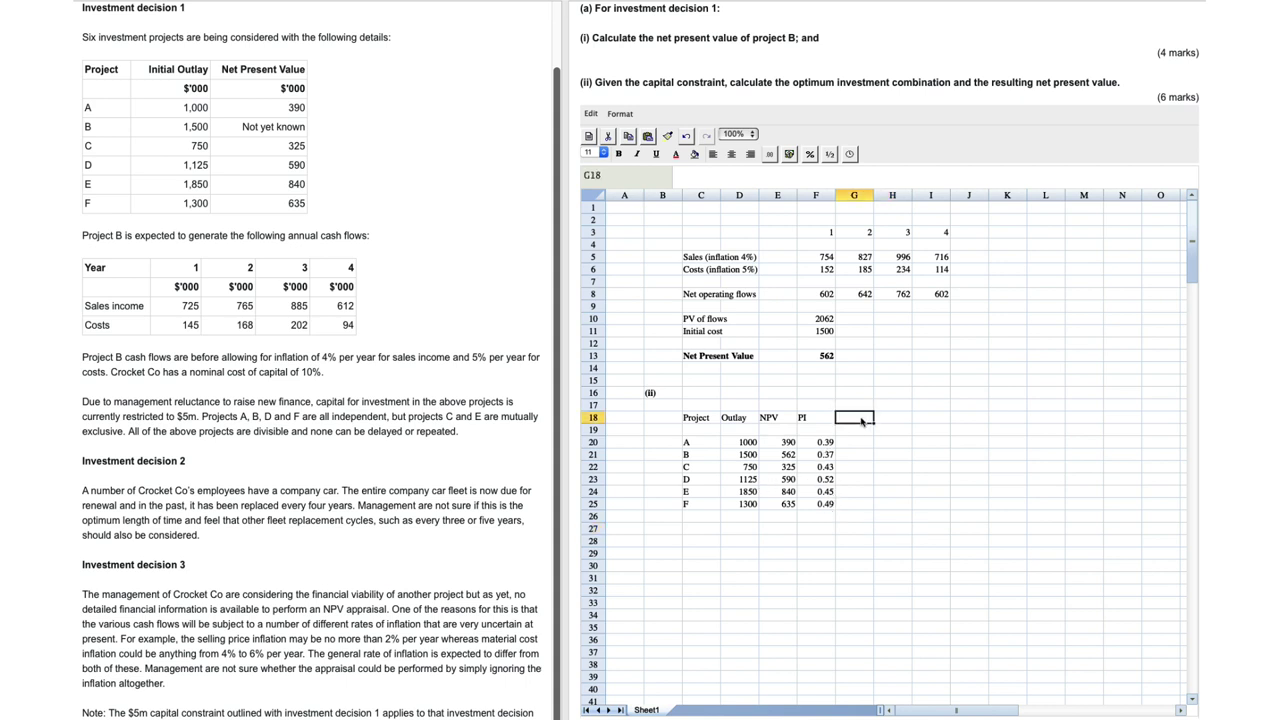
{"action": "type", "text": "Rank"}
{"action": "key", "text": "Return"}
Step: Enter rank 1 for project D in G23 and rank 2 for project F in G25
{"action": "key", "text": "Down"}
{"action": "key", "text": "Down"}
{"action": "key", "text": "Down"}
{"action": "key", "text": "Down"}
{"action": "key", "text": "Down"}
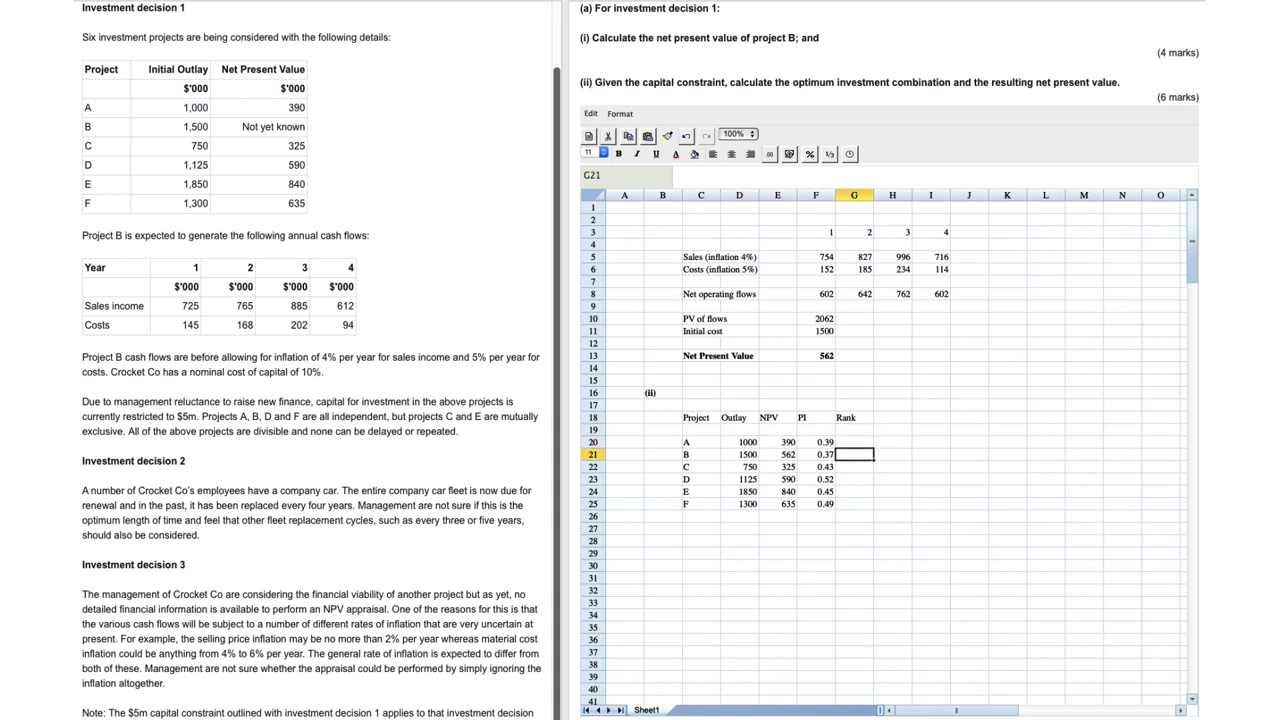
{"action": "key", "text": "Up"}
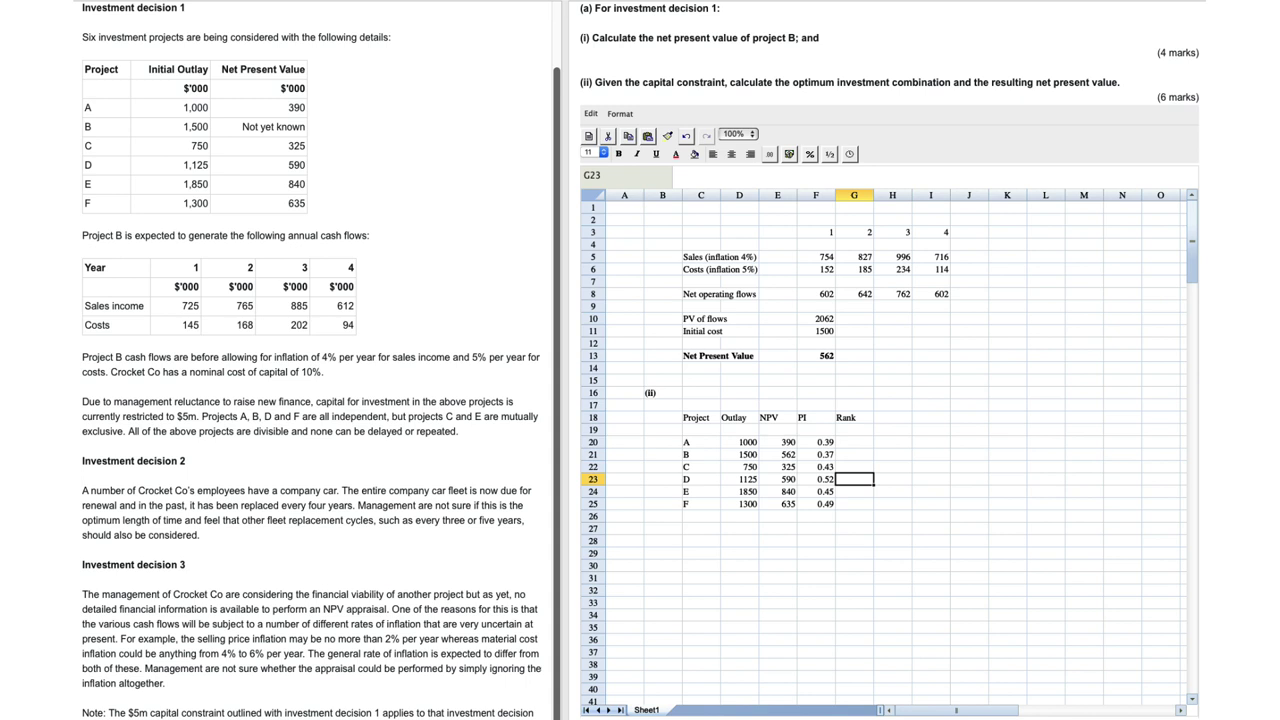
{"action": "type", "text": "1"}
{"action": "key", "text": "Return"}
{"action": "key", "text": "Up"}
{"action": "key", "text": "Down"}
{"action": "key", "text": "Down"}
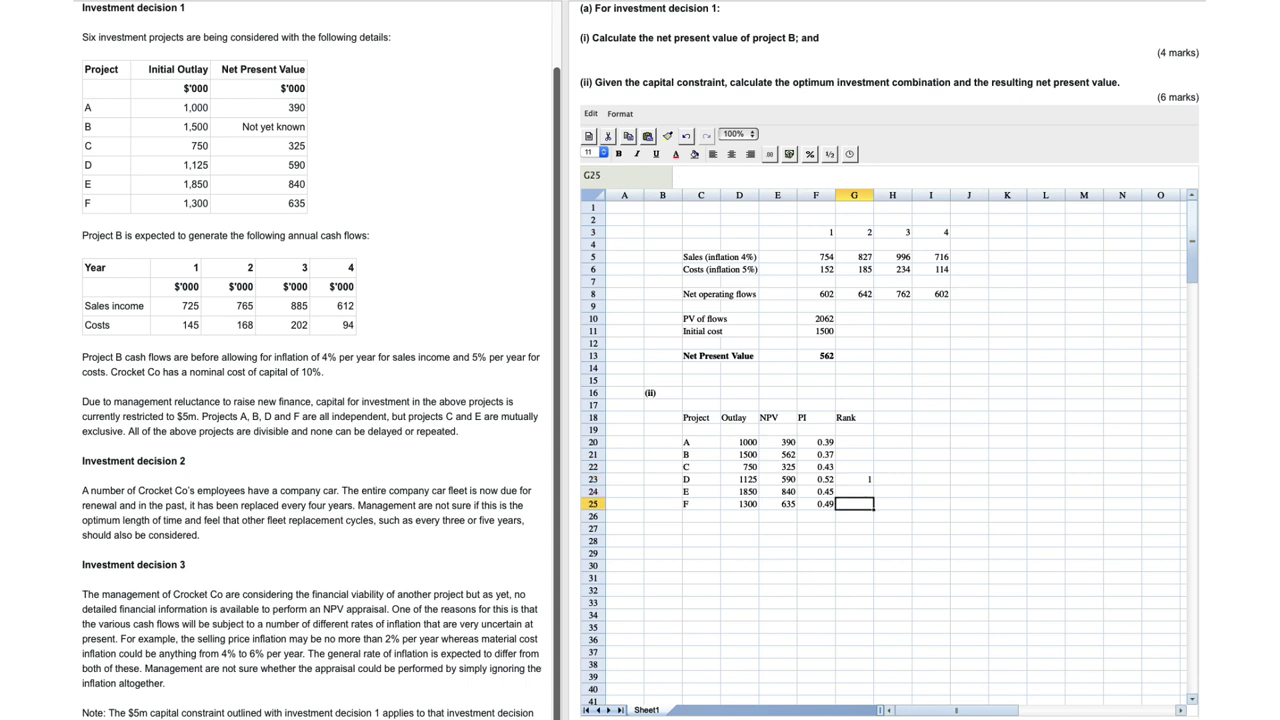
{"action": "type", "text": "2"}
{"action": "key", "text": "Up"}
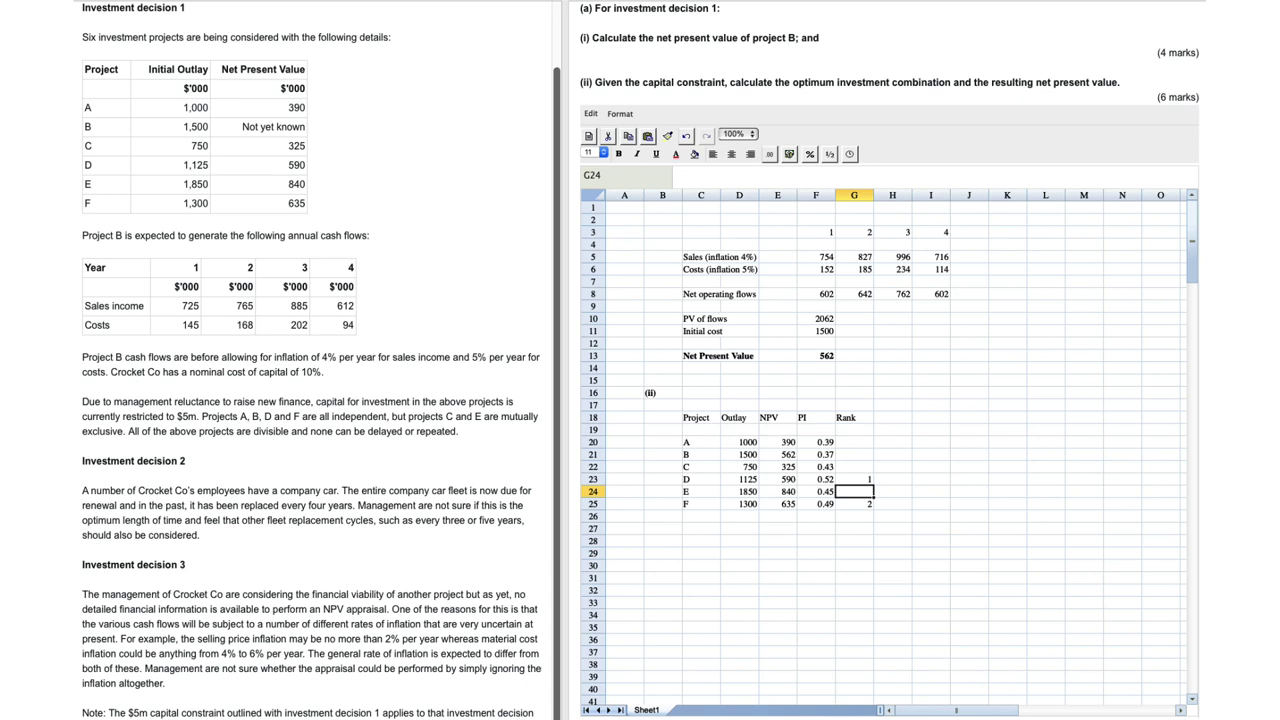
Step: Enter rank 3 for project E in G24 and rank 4 for project C in G22
{"action": "type", "text": "3"}
{"action": "key", "text": "Up"}
{"action": "key", "text": "Up"}
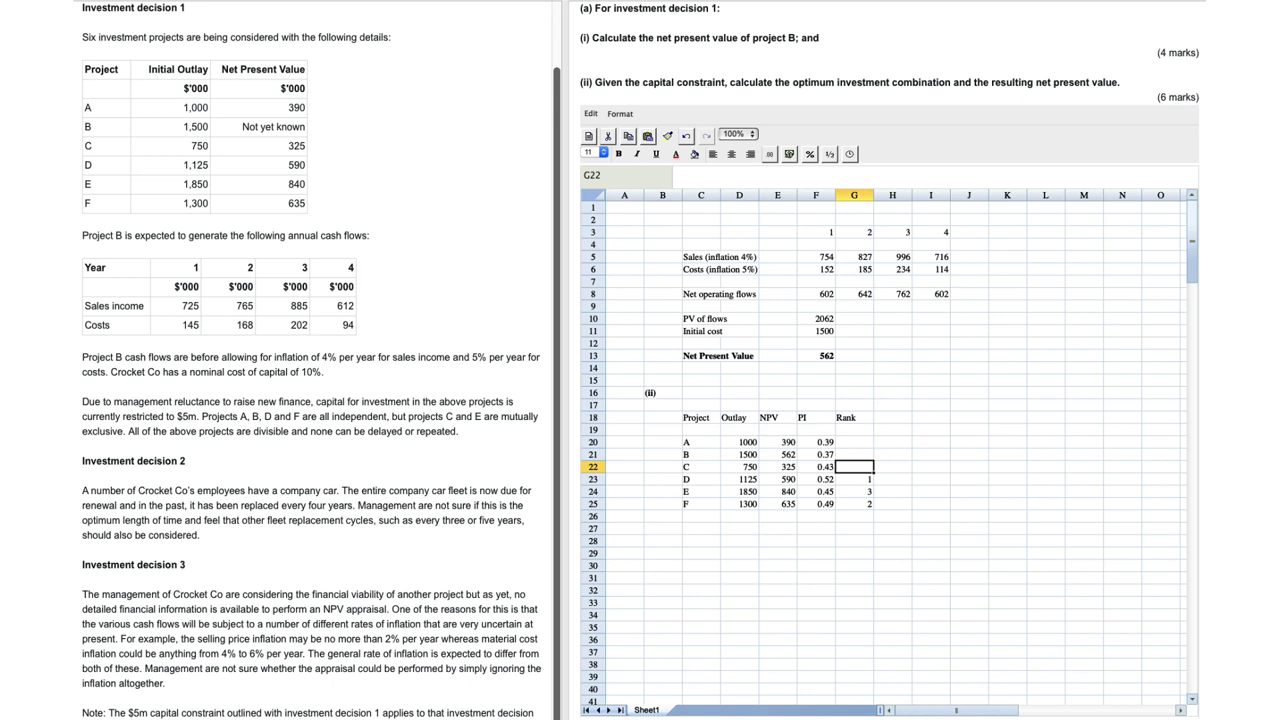
{"action": "type", "text": "4"}
{"action": "key", "text": "Up"}
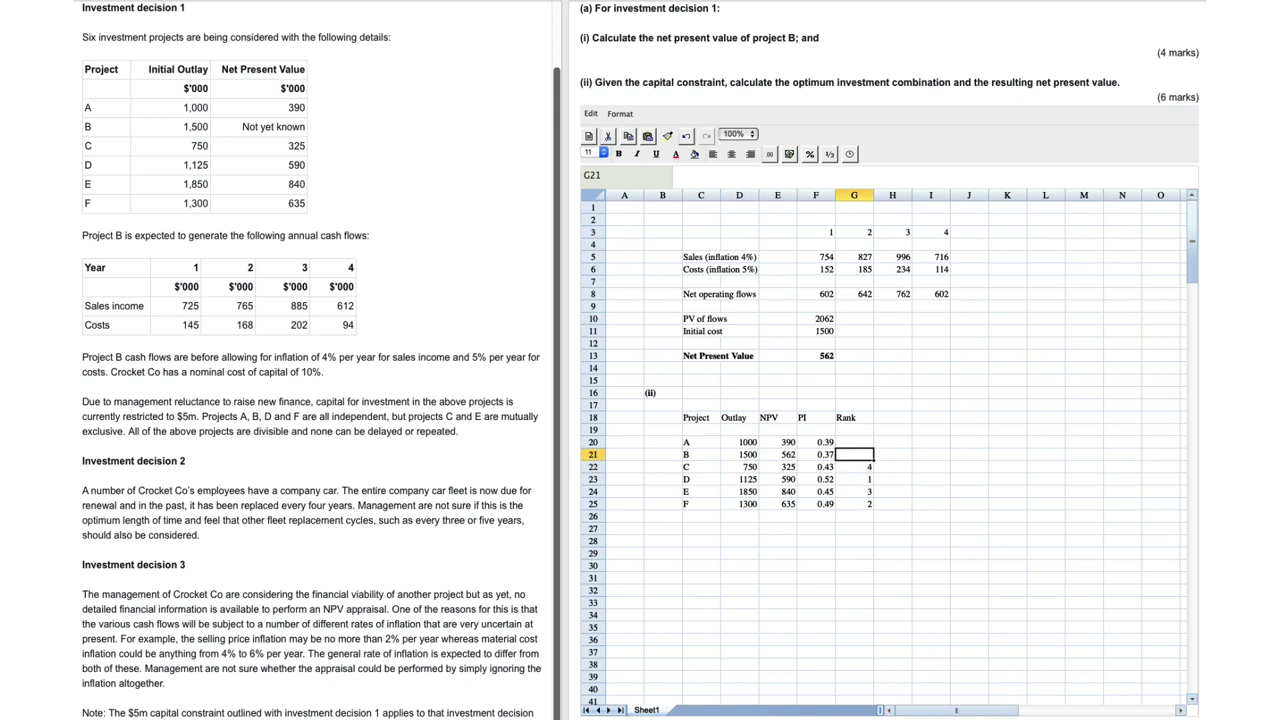
Step: Enter rank 5 for project A in G20 and rank 6 for project B in G21
{"action": "key", "text": "Up"}
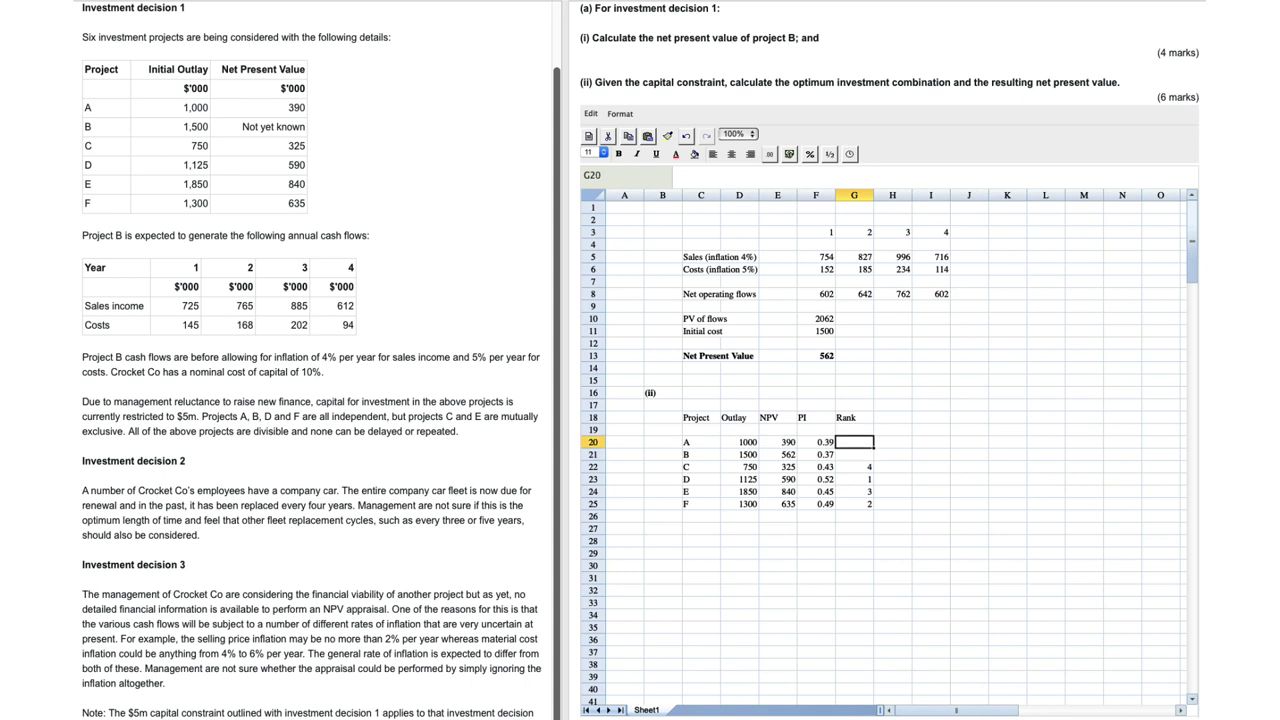
{"action": "type", "text": "5"}
{"action": "key", "text": "Return"}
{"action": "type", "text": "6"}
{"action": "key", "text": "Return"}
{"action": "key", "text": "Return"}
{"action": "key", "text": "Return"}
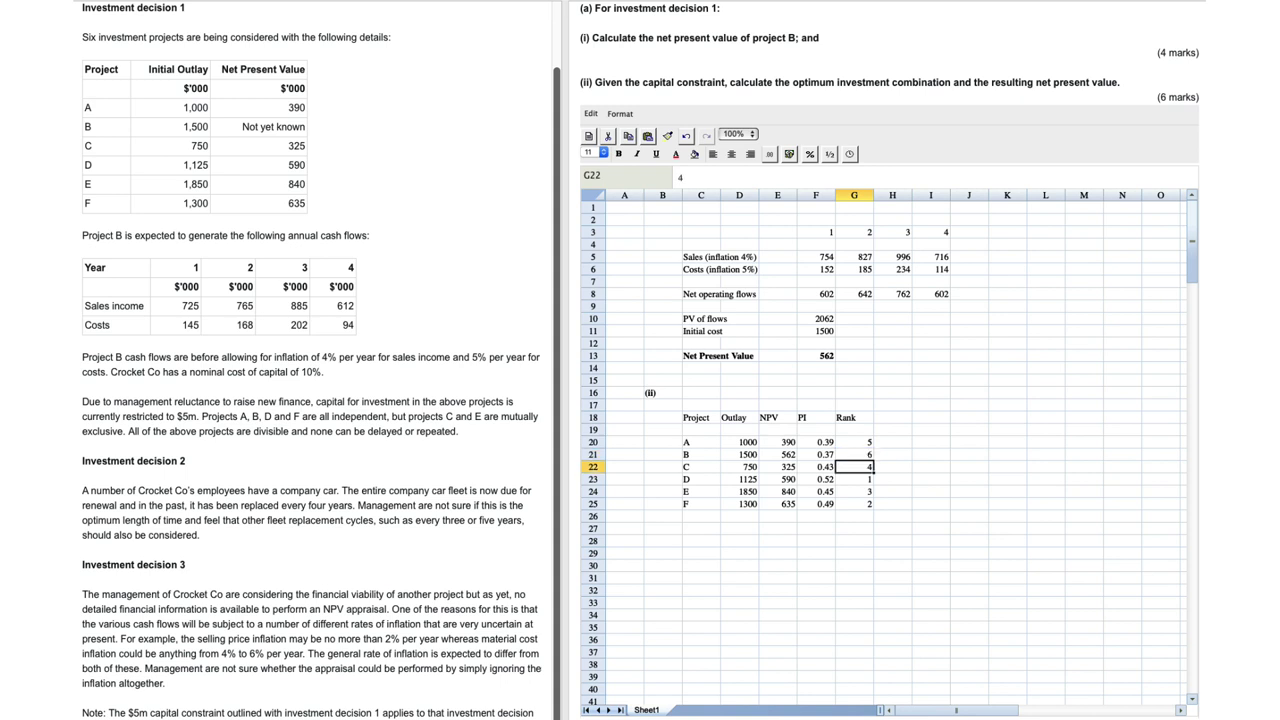
Step: Add the column heading "Invest" in cell I18, leaving column H blank after the Rank column
{"action": "key", "text": "Return"}
{"action": "key", "text": "Right"}
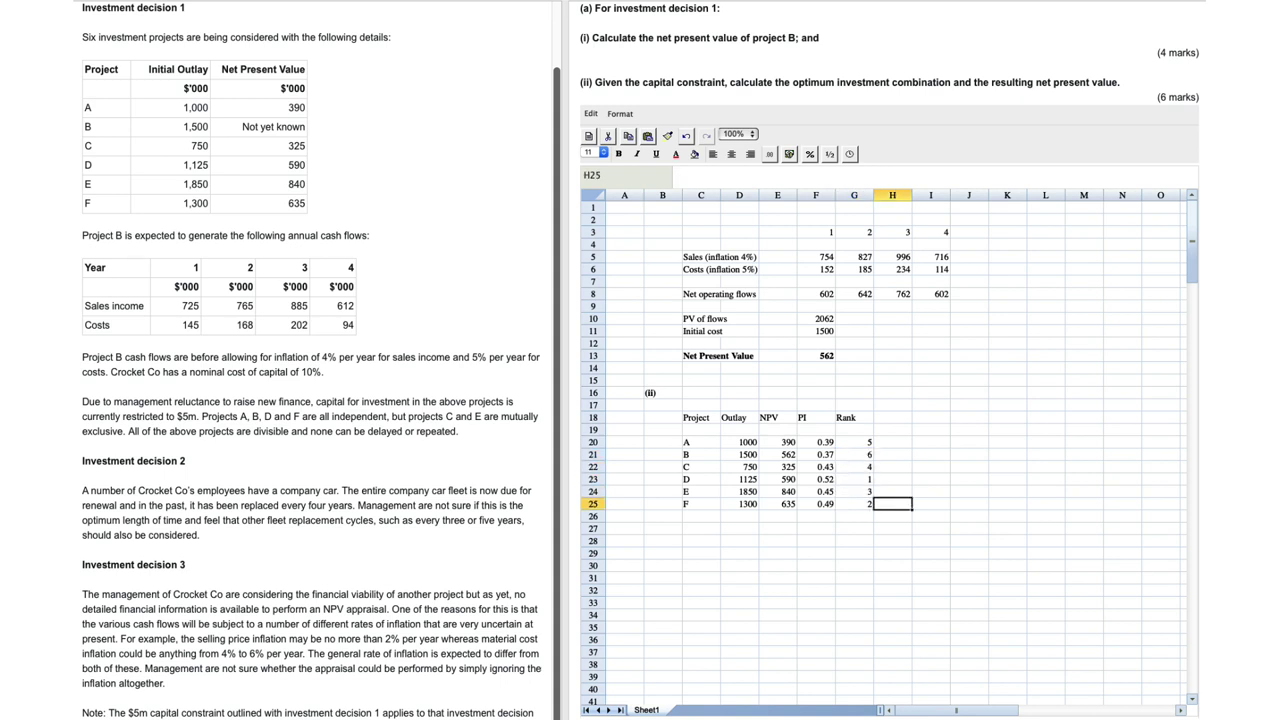
{"action": "key", "text": "Right"}
{"action": "key", "text": "Right"}
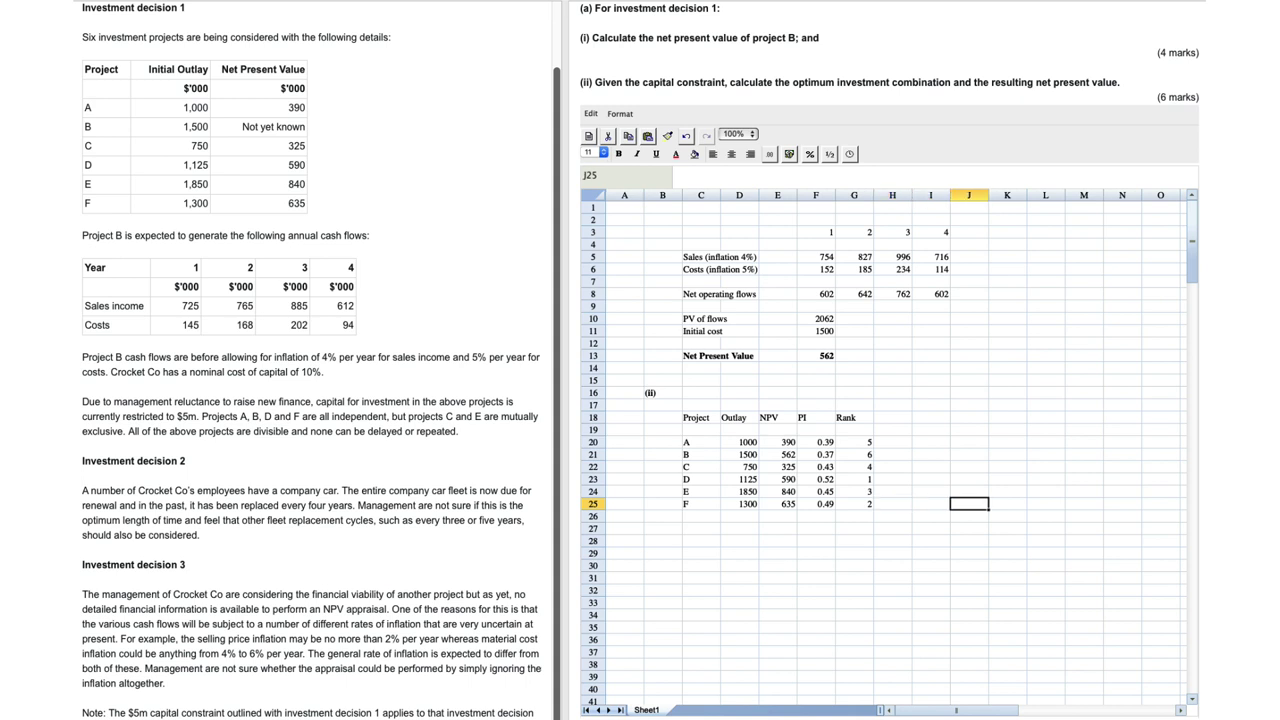
{"action": "key", "text": "Left"}
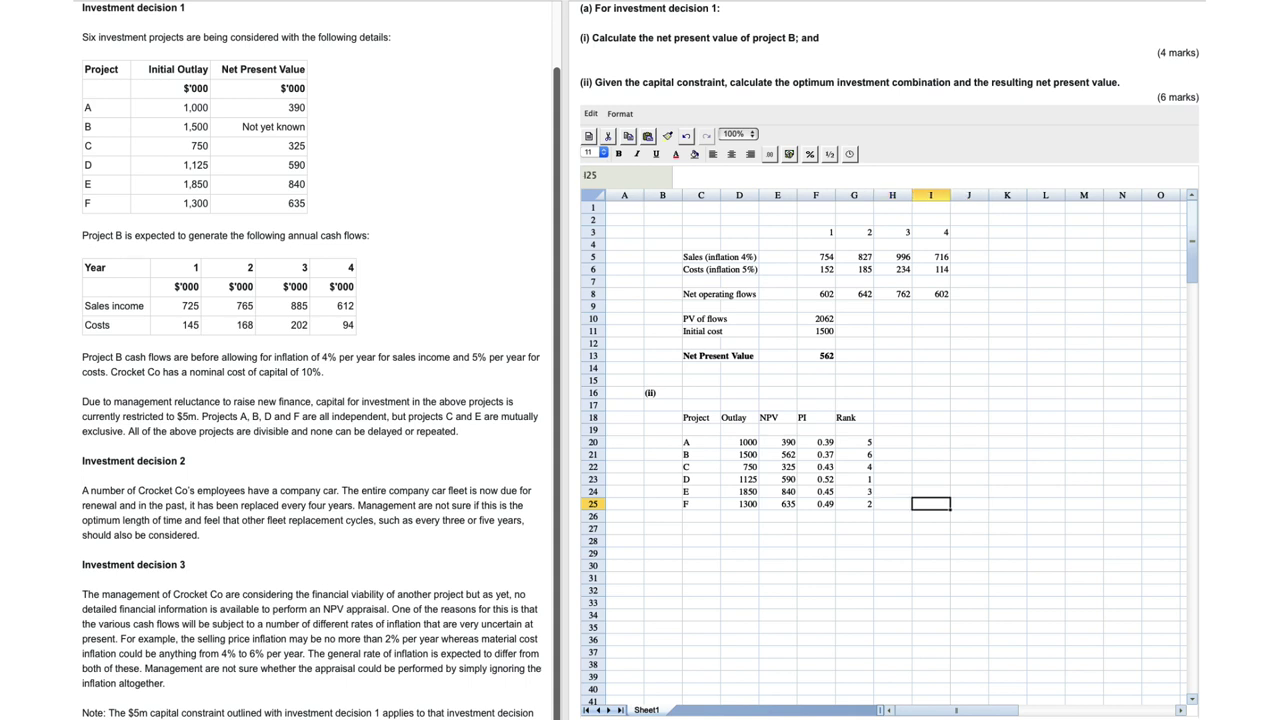
{"action": "key", "text": "Up"}
{"action": "key", "text": "Up"}
{"action": "key", "text": "Up"}
{"action": "key", "text": "Up"}
{"action": "key", "text": "Up"}
{"action": "key", "text": "Up"}
{"action": "key", "text": "Up"}
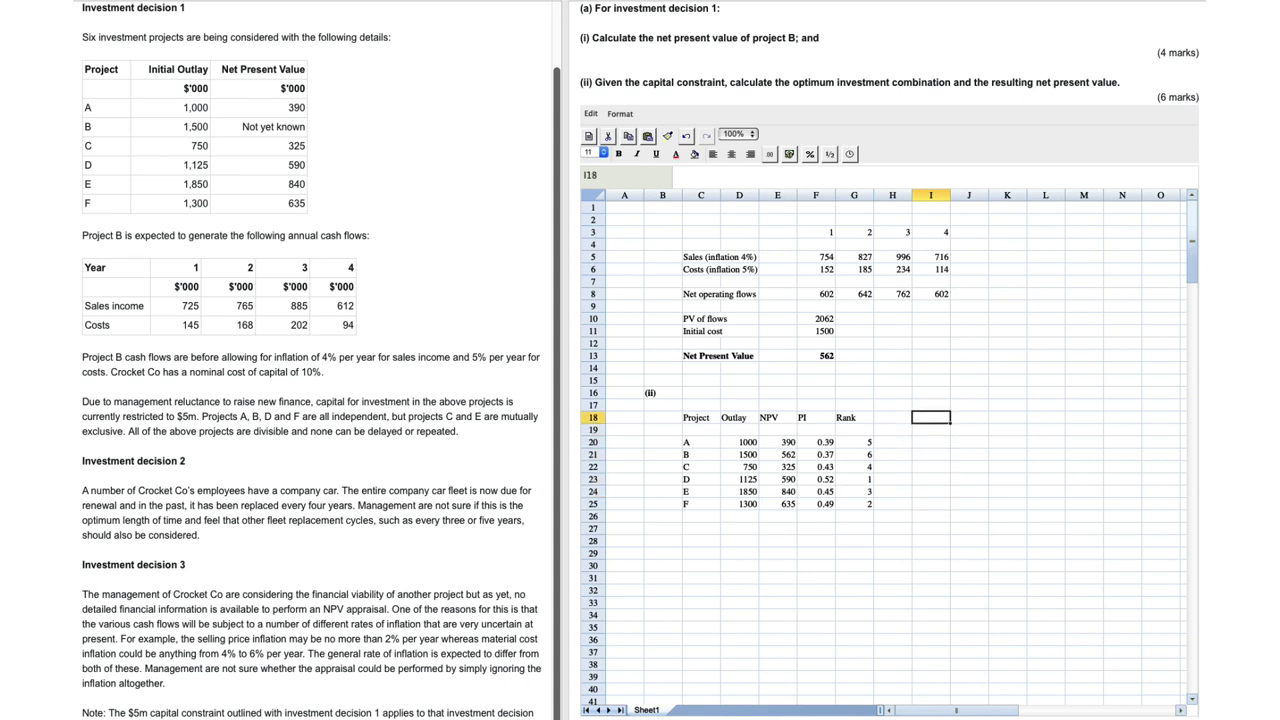
{"action": "type", "text": "Invest"}
{"action": "key", "text": "Return"}
Step: Enter 1125 as the amount invested in project D in cell I23
{"action": "key", "text": "Down"}
{"action": "key", "text": "Down"}
{"action": "key", "text": "Down"}
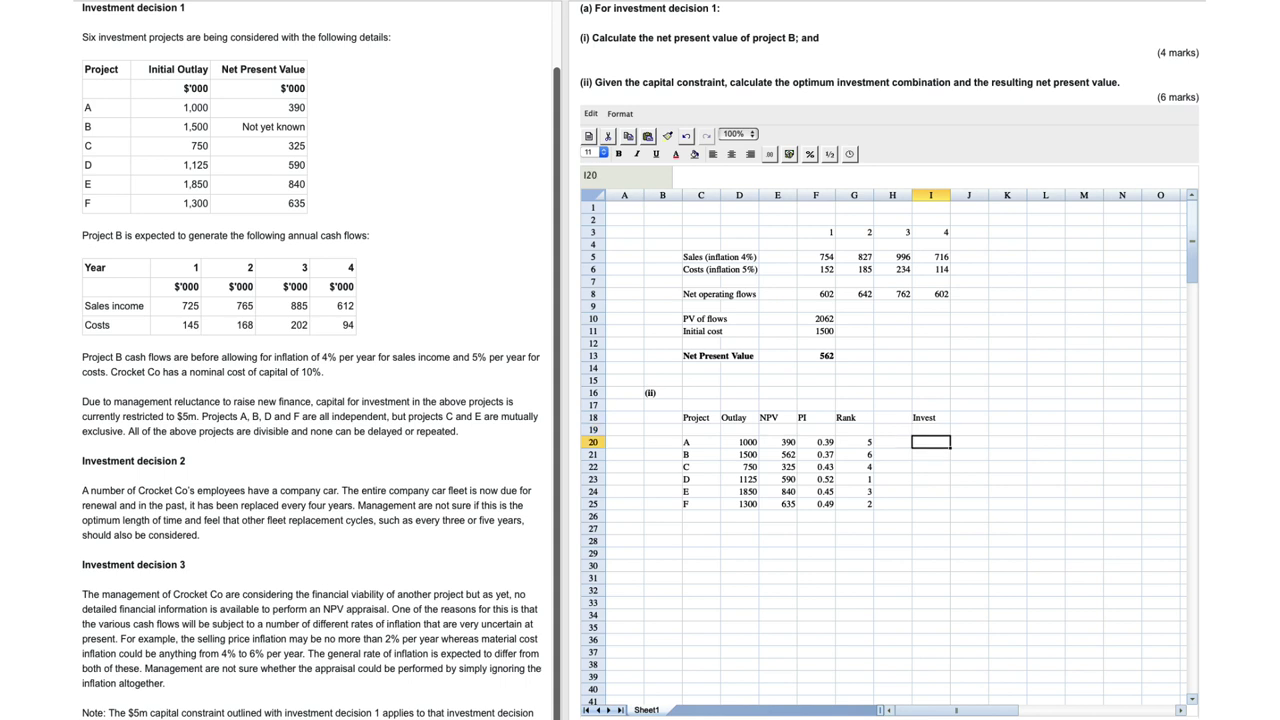
{"action": "key", "text": "Down"}
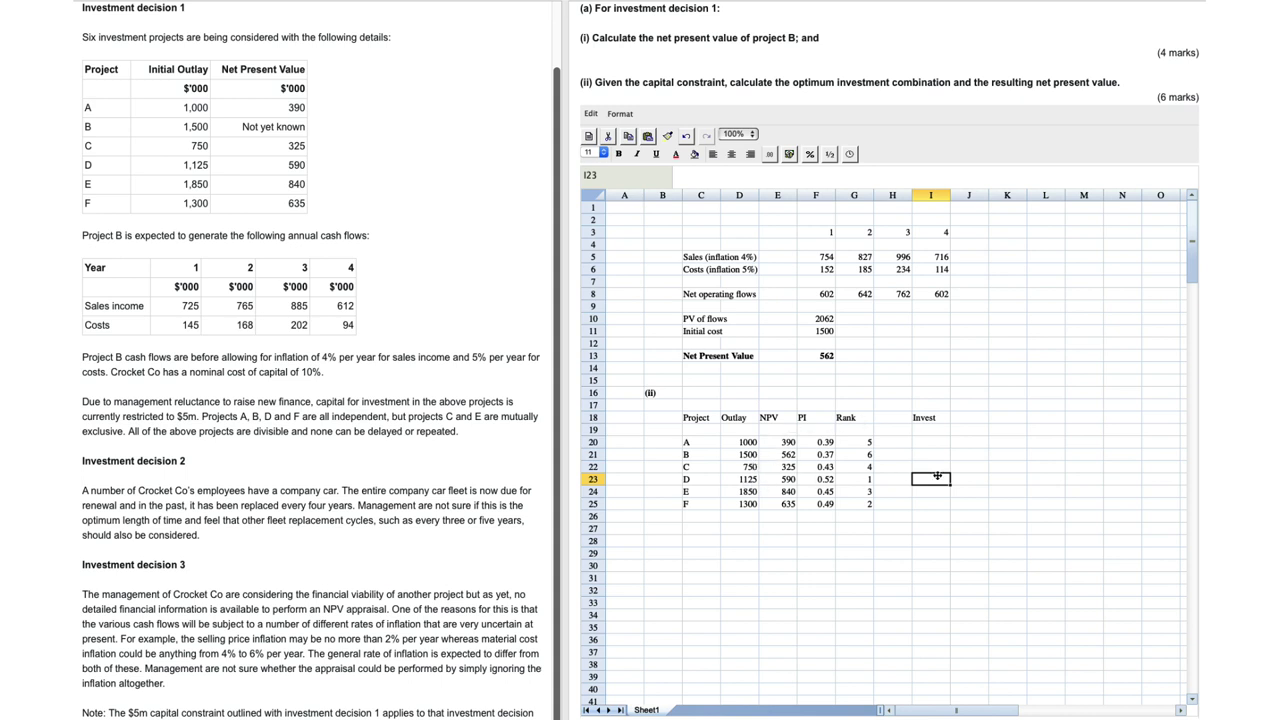
{"action": "type", "text": "1125"}
Step: Add a second "NPV" column heading in cell J18, beside the Invest heading
{"action": "left_click", "coordinate": [982, 422]}
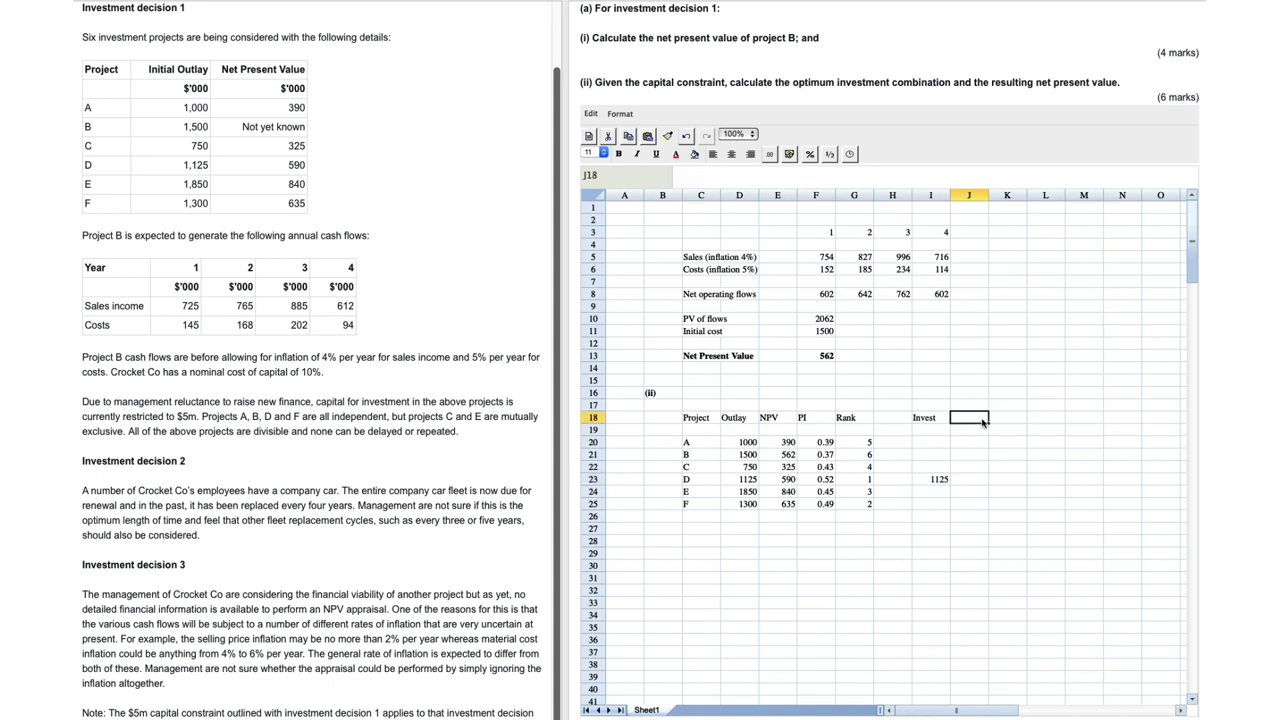
{"action": "type", "text": "NPV"}
{"action": "key", "text": "Return"}
Step: Enter project D's NPV of 590 in cell J23, beside its invested amount
{"action": "key", "text": "Down"}
{"action": "key", "text": "Down"}
{"action": "key", "text": "Down"}
{"action": "key", "text": "Down"}
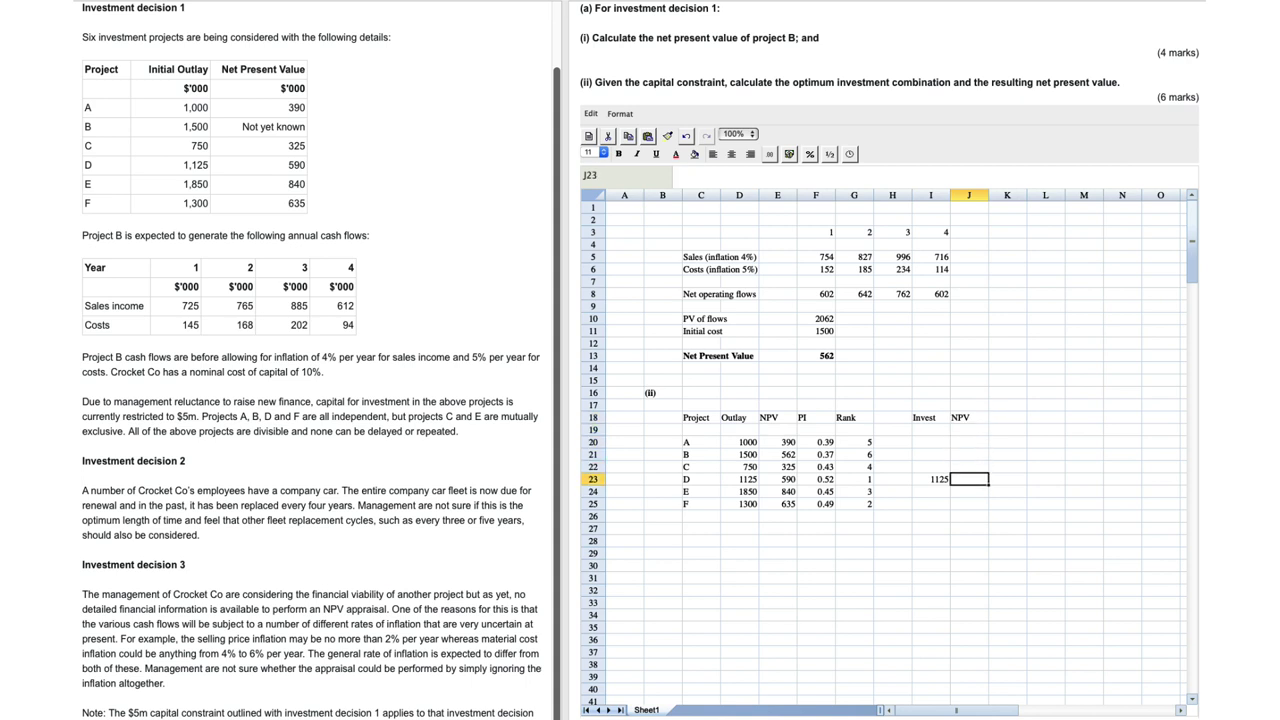
{"action": "type", "text": "590"}
Step: Enter project F's investment of 1300 in I25 and its NPV of 635 in J25
{"action": "left_click", "coordinate": [969, 466]}
{"action": "left_click", "coordinate": [931, 466]}
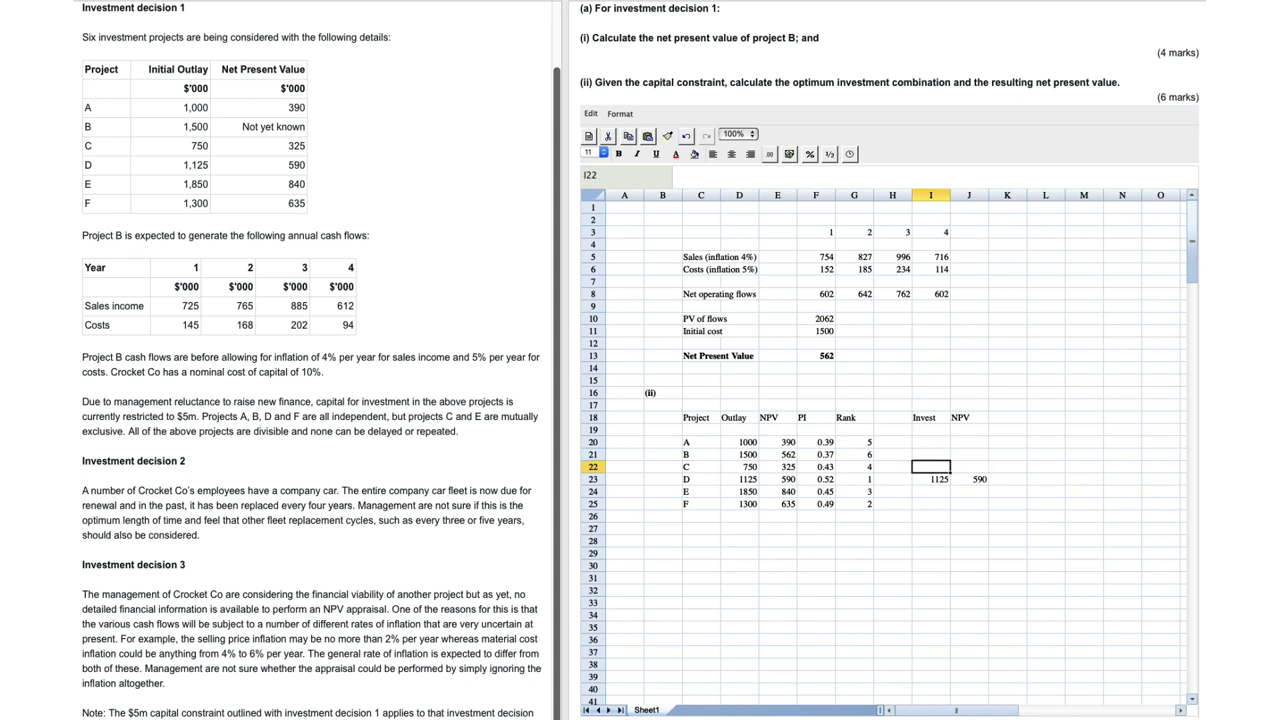
{"action": "left_click", "coordinate": [931, 479]}
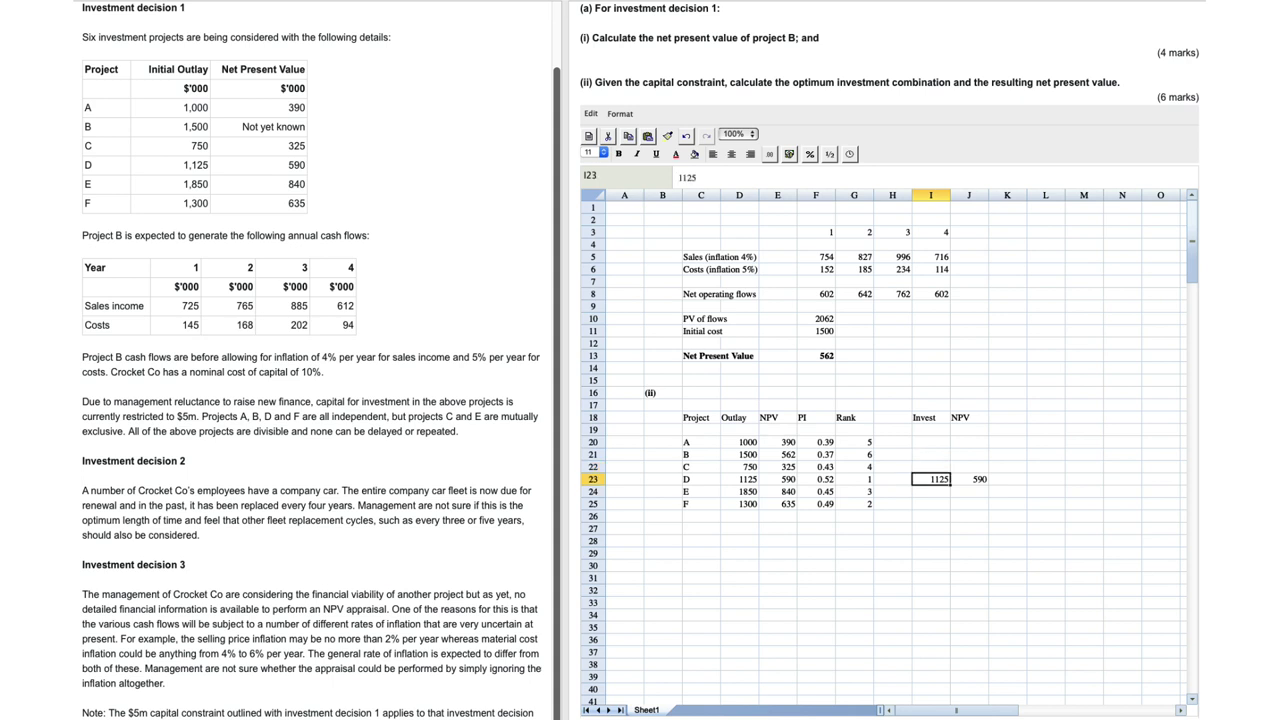
{"action": "left_click", "coordinate": [931, 503]}
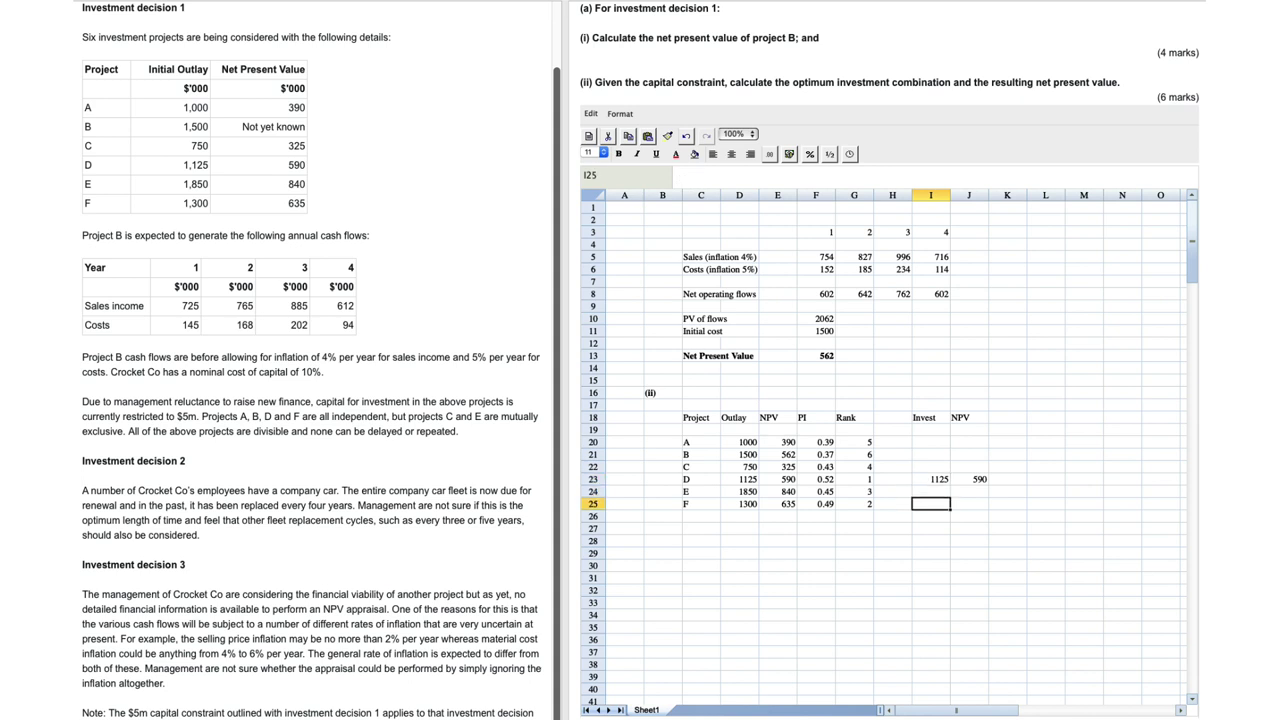
{"action": "type", "text": "1300"}
{"action": "key", "text": "Tab"}
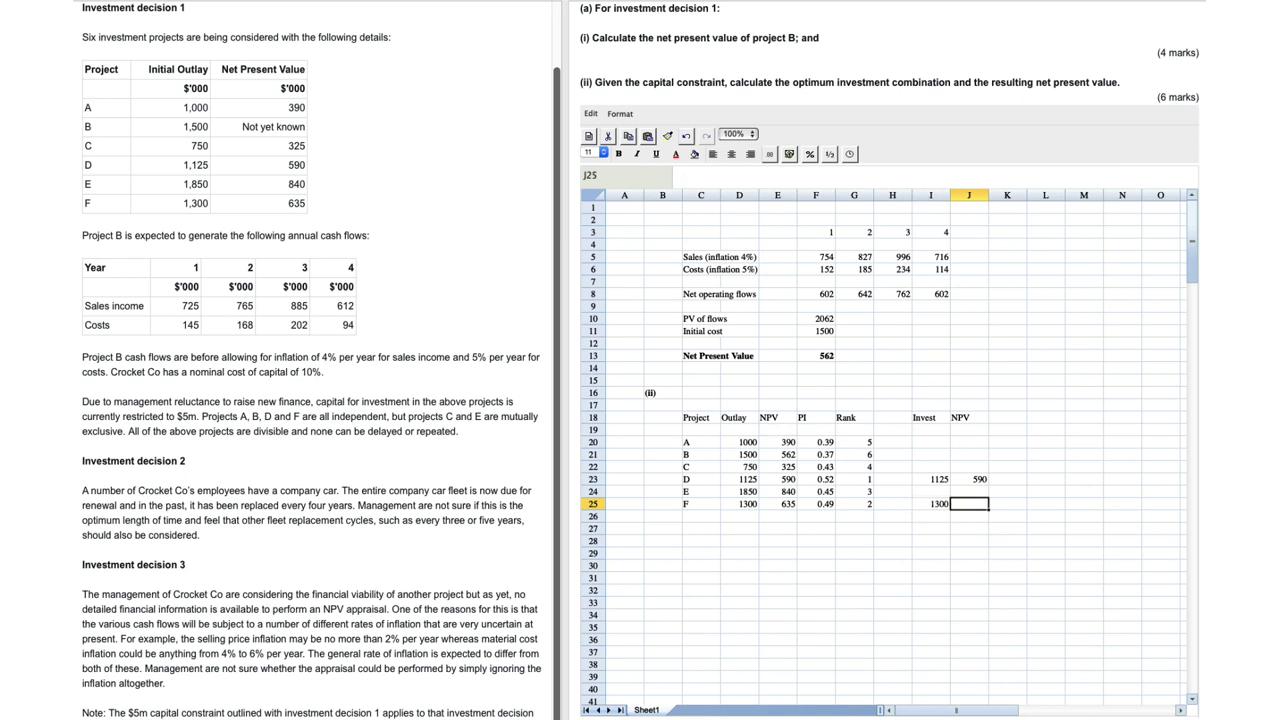
{"action": "type", "text": "635"}
Step: Enter project E's investment of 1850 in I24 and its NPV of 840 in J24
{"action": "left_click", "coordinate": [931, 503]}
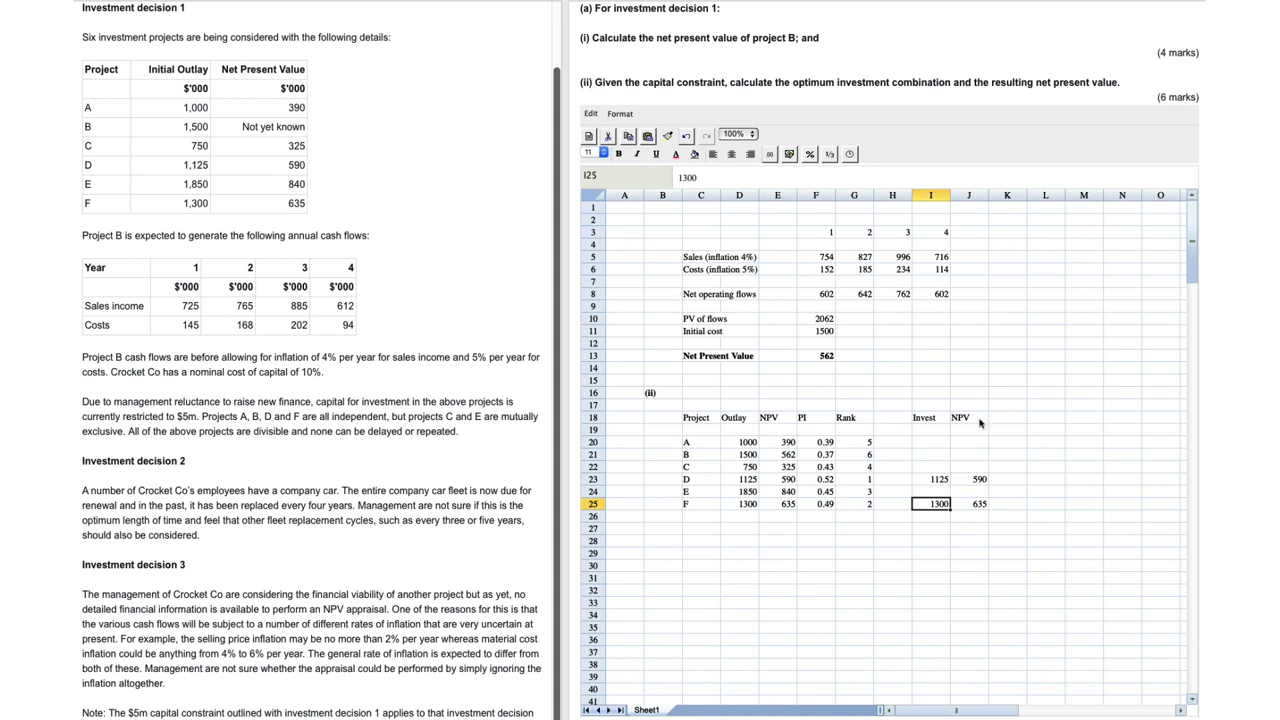
{"action": "left_click", "coordinate": [937, 492]}
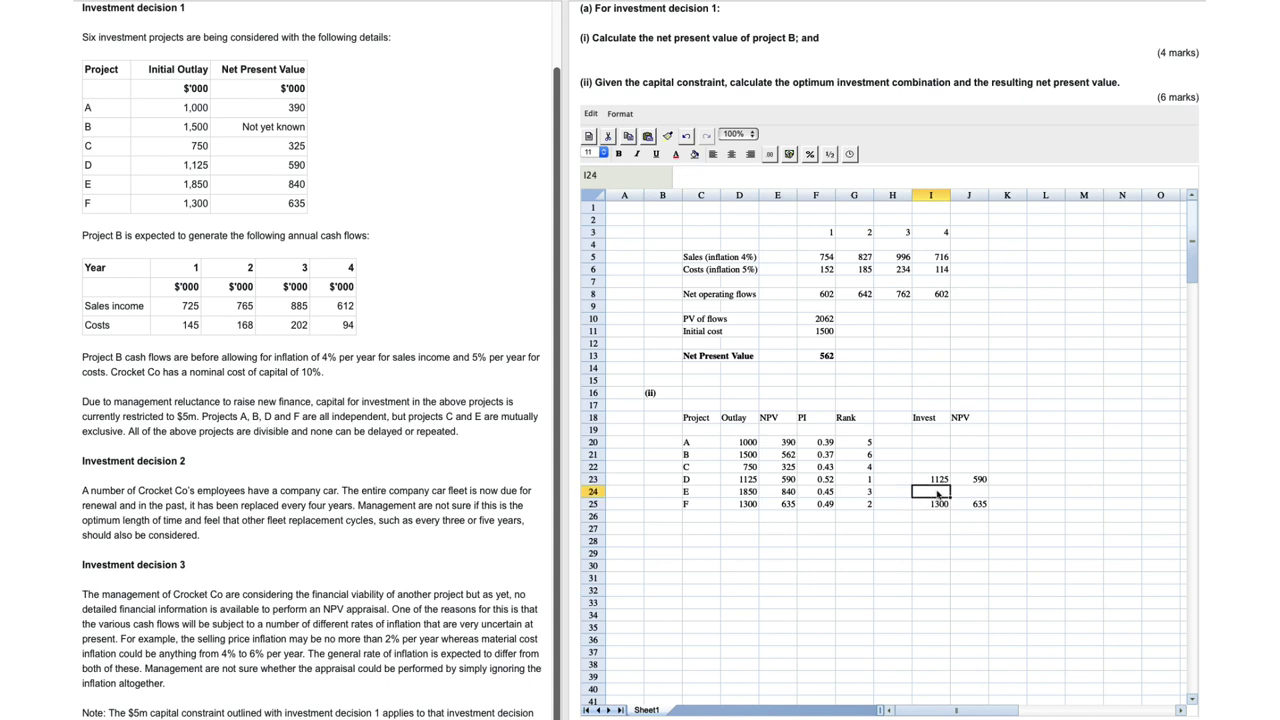
{"action": "type", "text": "1850"}
{"action": "key", "text": "Tab"}
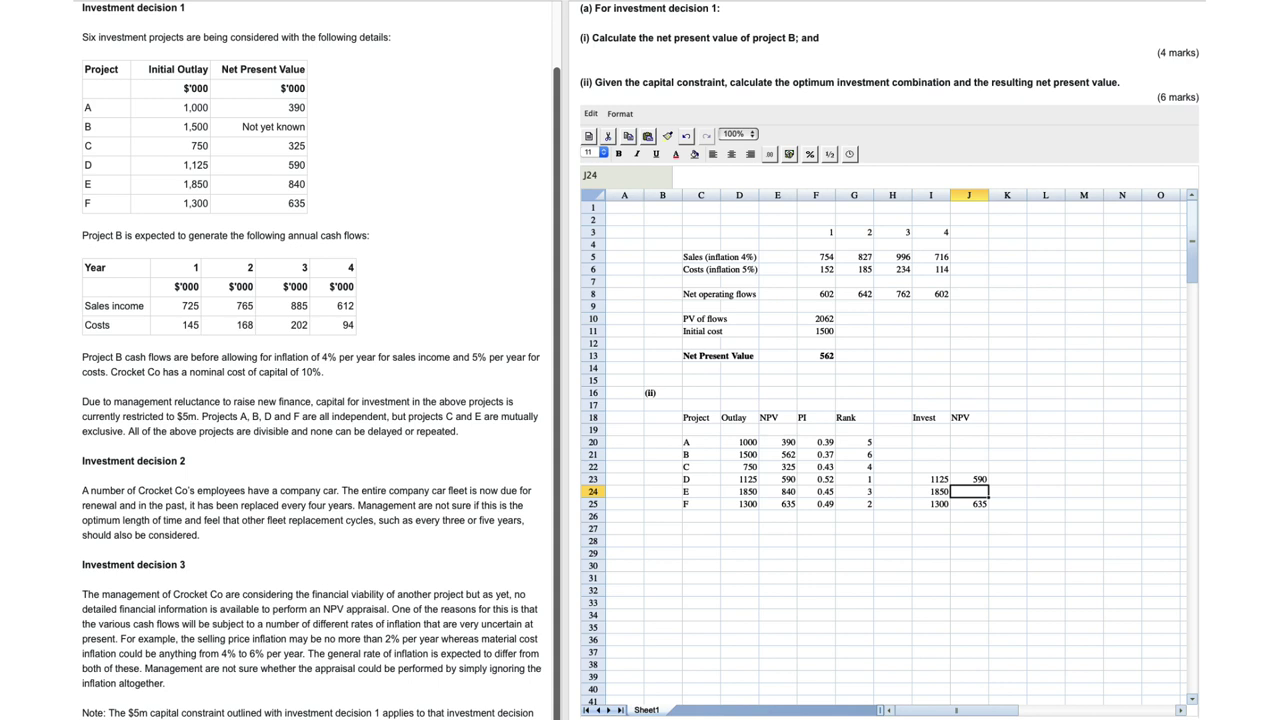
{"action": "type", "text": "840"}
{"action": "key", "text": "Return"}
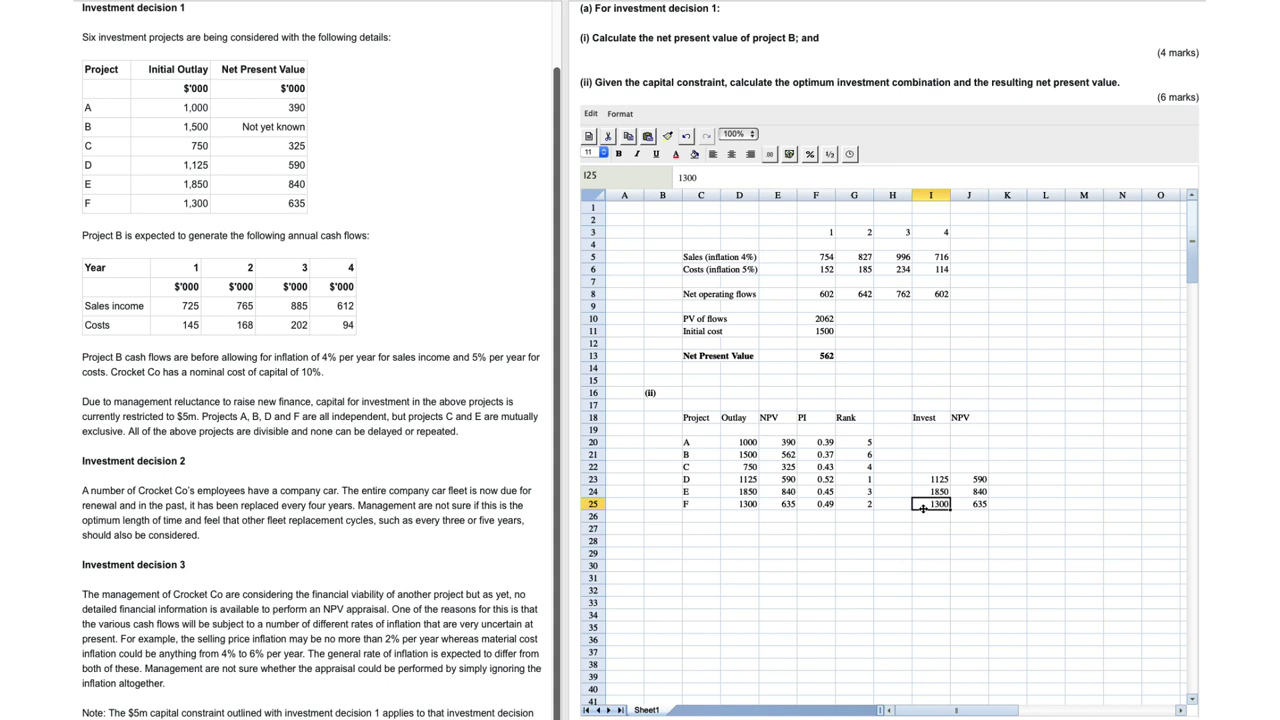
Step: Enter 725 in cell I20 as the partial investment in project A
{"action": "key", "text": "Up"}
{"action": "key", "text": "Up"}
{"action": "key", "text": "Up"}
{"action": "key", "text": "Up"}
{"action": "key", "text": "Up"}
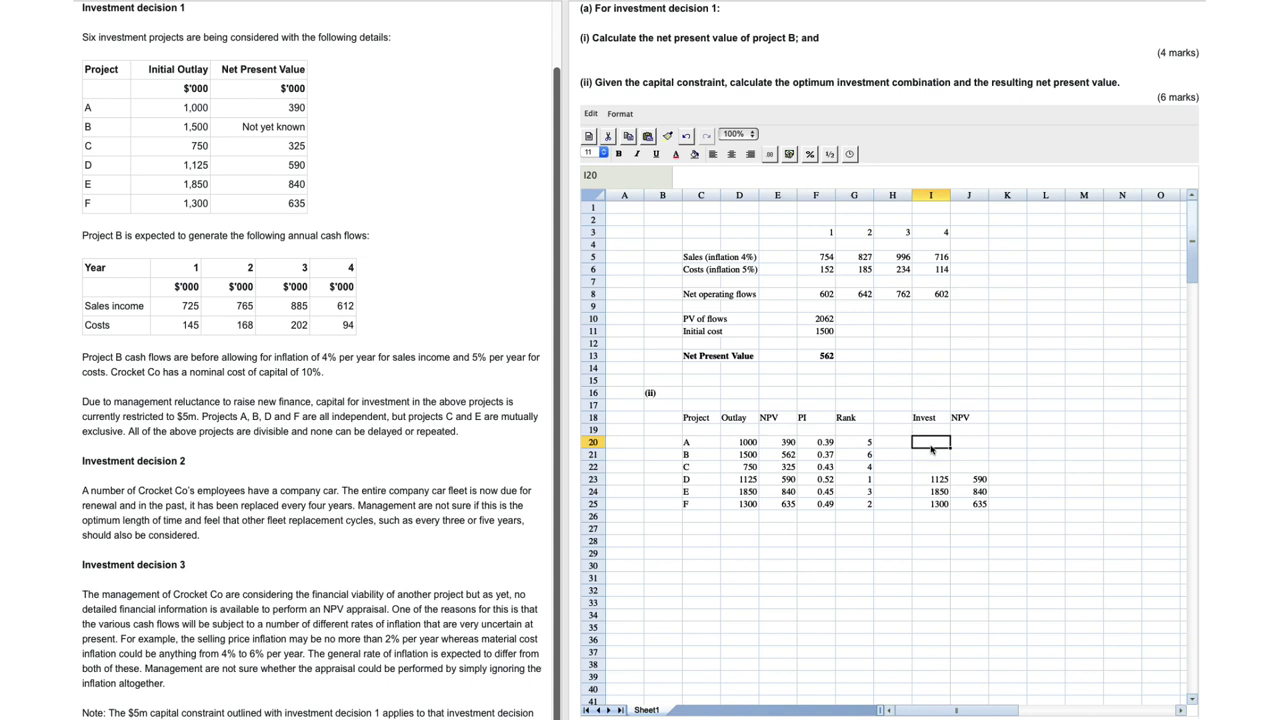
{"action": "type", "text": "725"}
{"action": "key", "text": "Tab"}
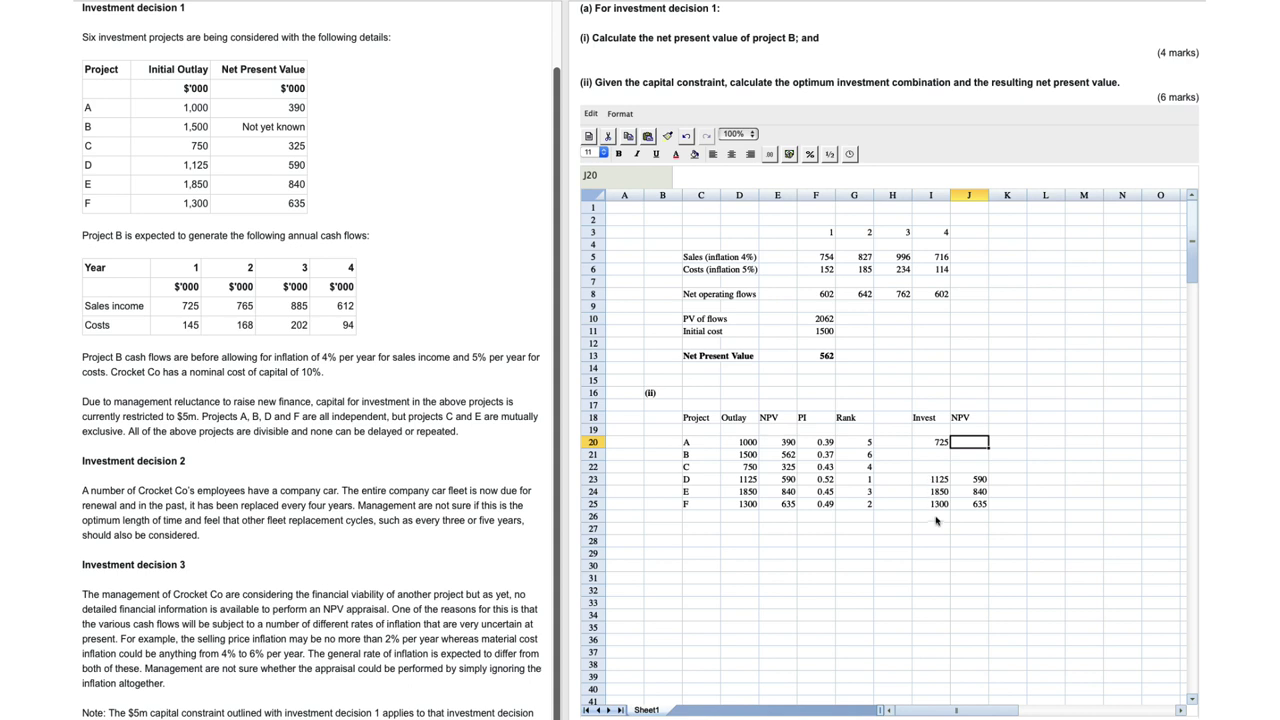
Step: Enter 5,000 in cell I27 as the total capital invested, below the project amounts
{"action": "left_click", "coordinate": [938, 526]}
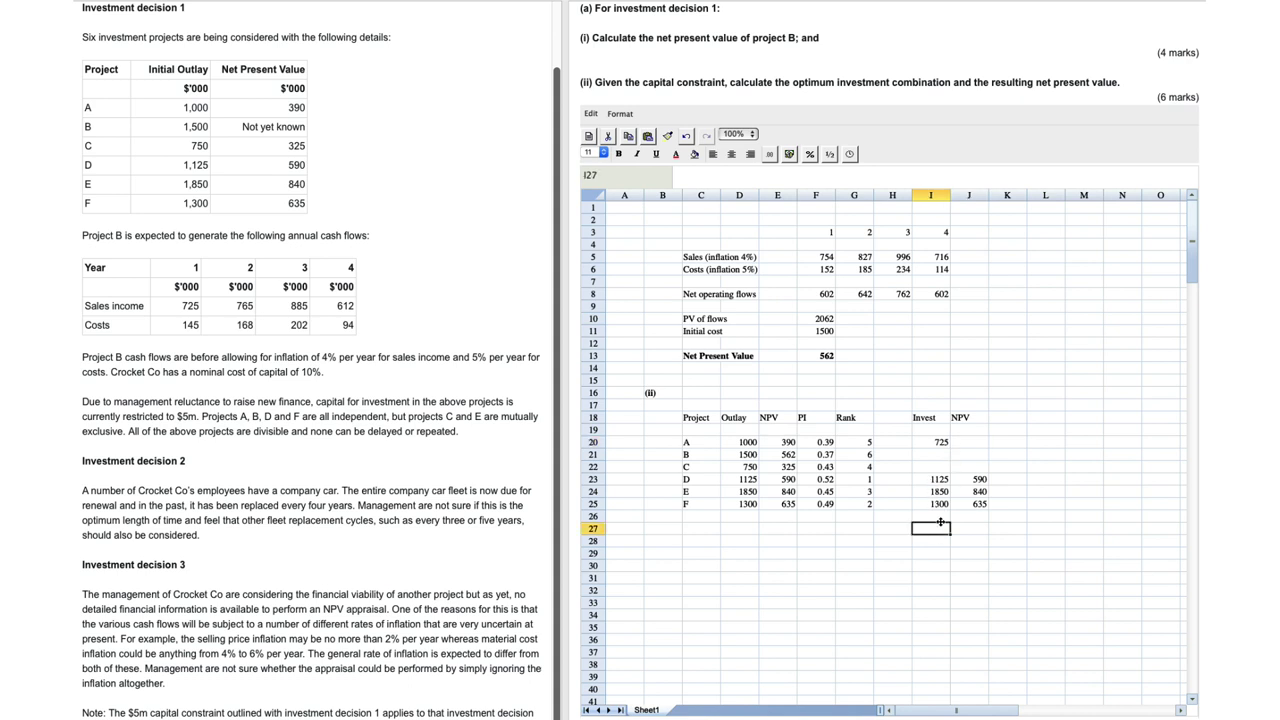
{"action": "type", "text": "5,000"}
{"action": "left_click", "coordinate": [929, 447]}
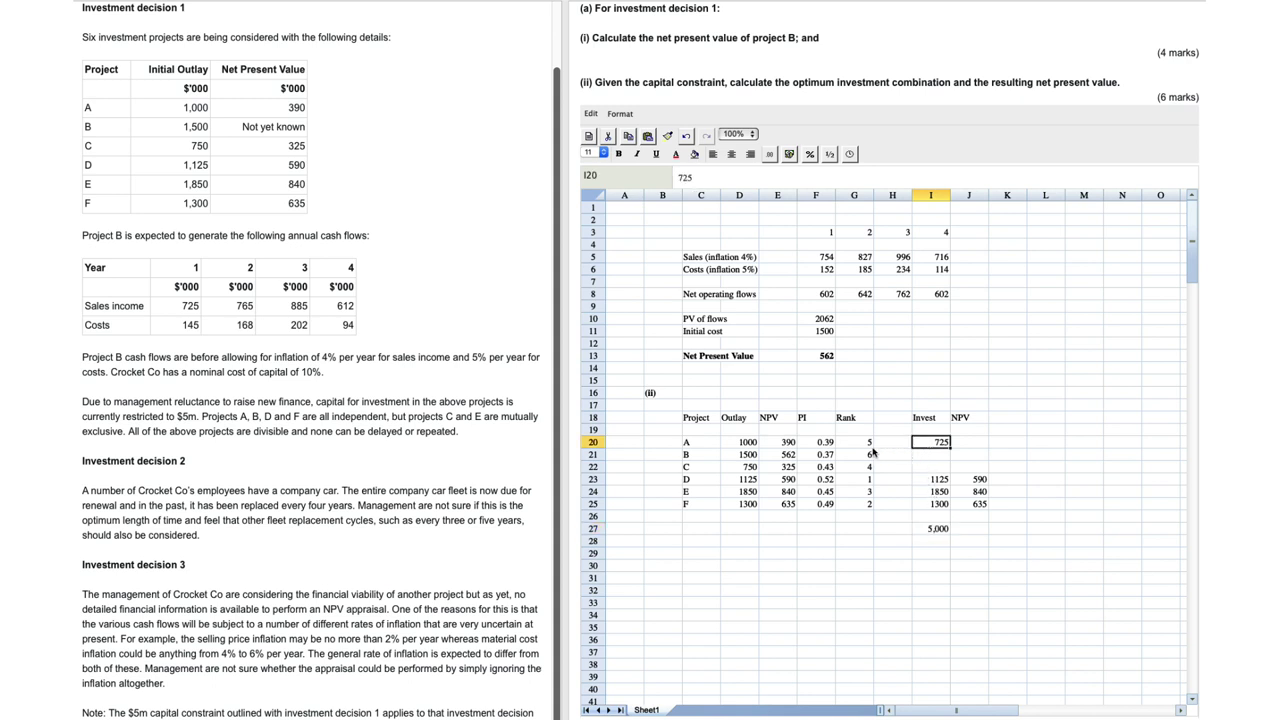
{"action": "left_click", "coordinate": [748, 449]}
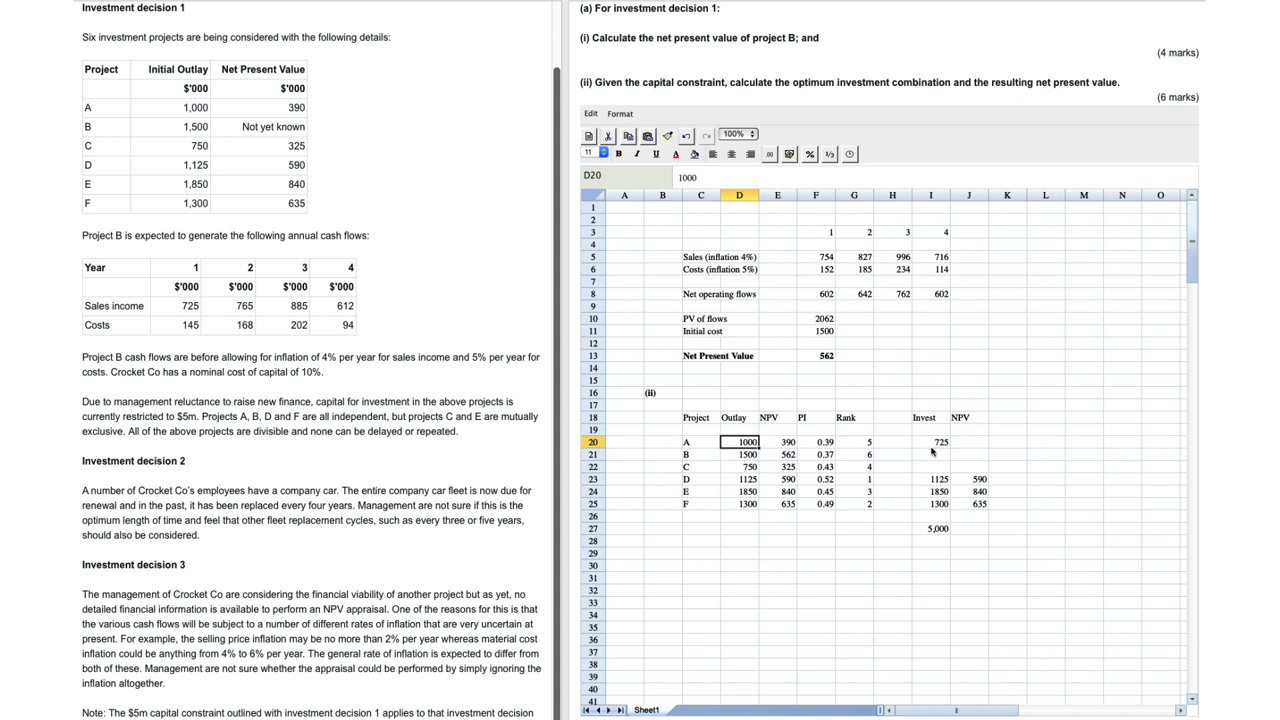
Step: Enter project A's funded proportion of 72.5% in H20 and its partial NPV of 283 in J20
{"action": "left_click", "coordinate": [900, 444]}
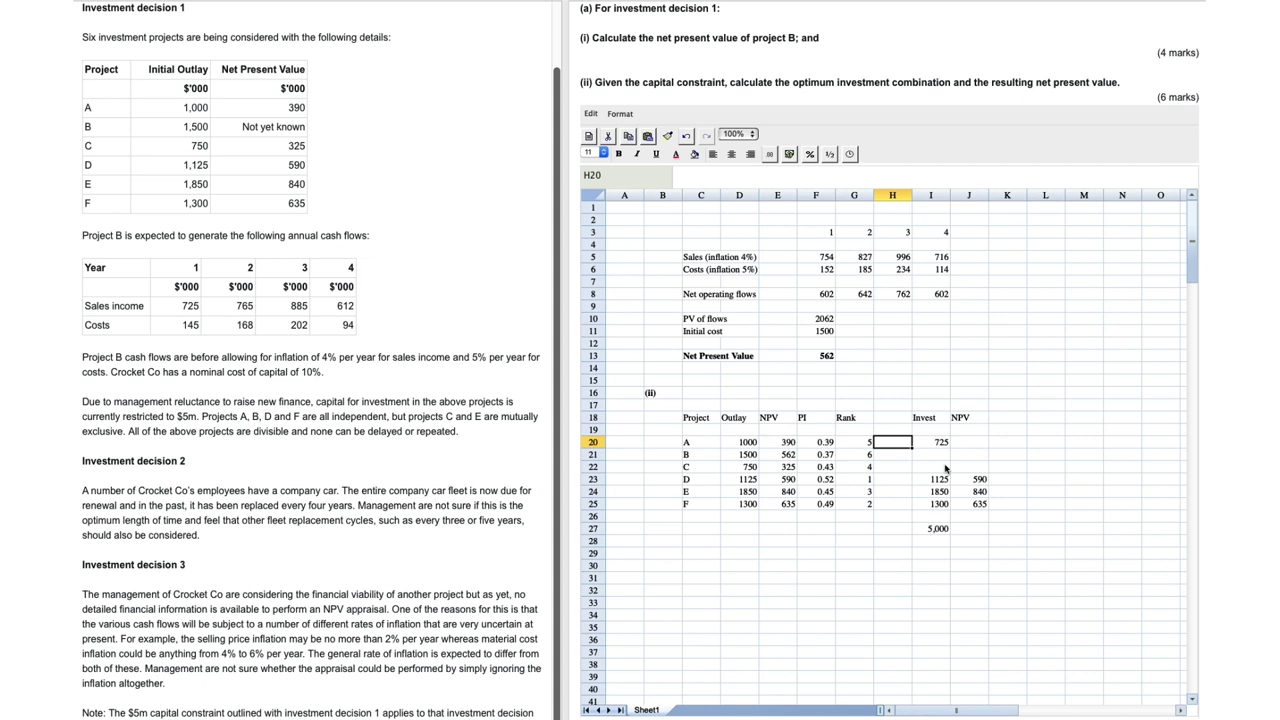
{"action": "type", "text": "72.5%"}
{"action": "key", "text": "Tab"}
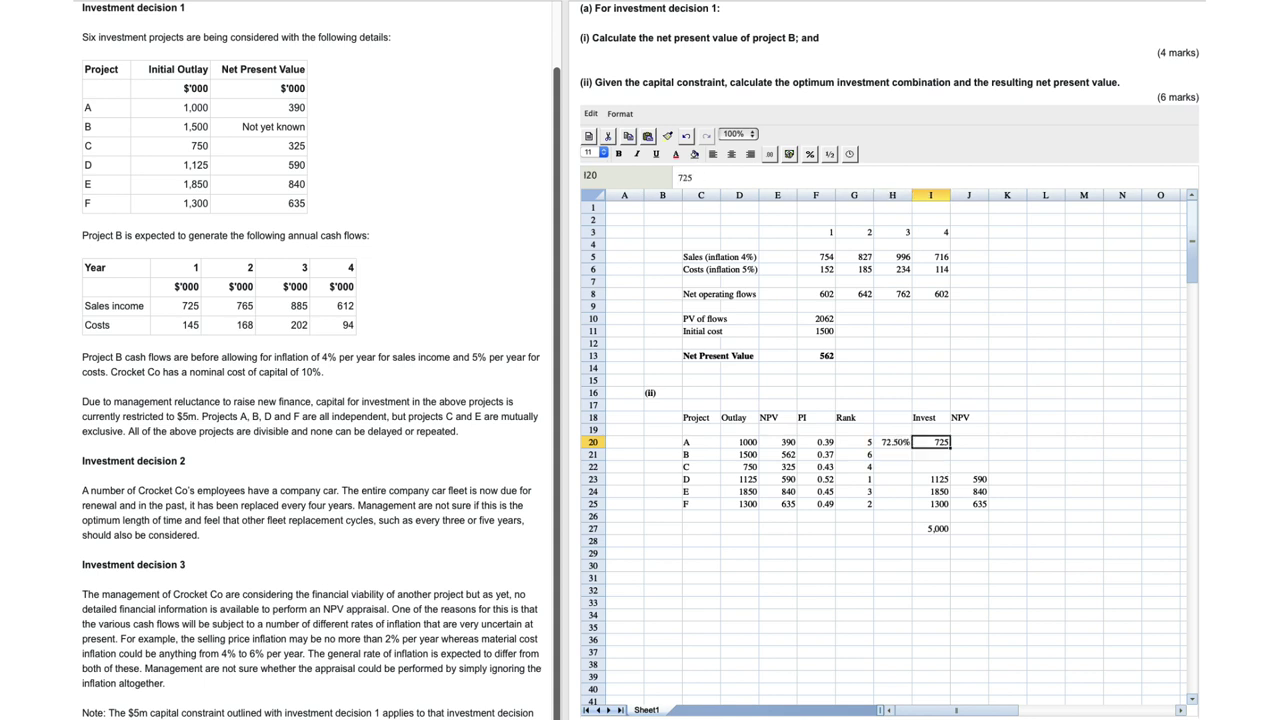
{"action": "key", "text": "Tab"}
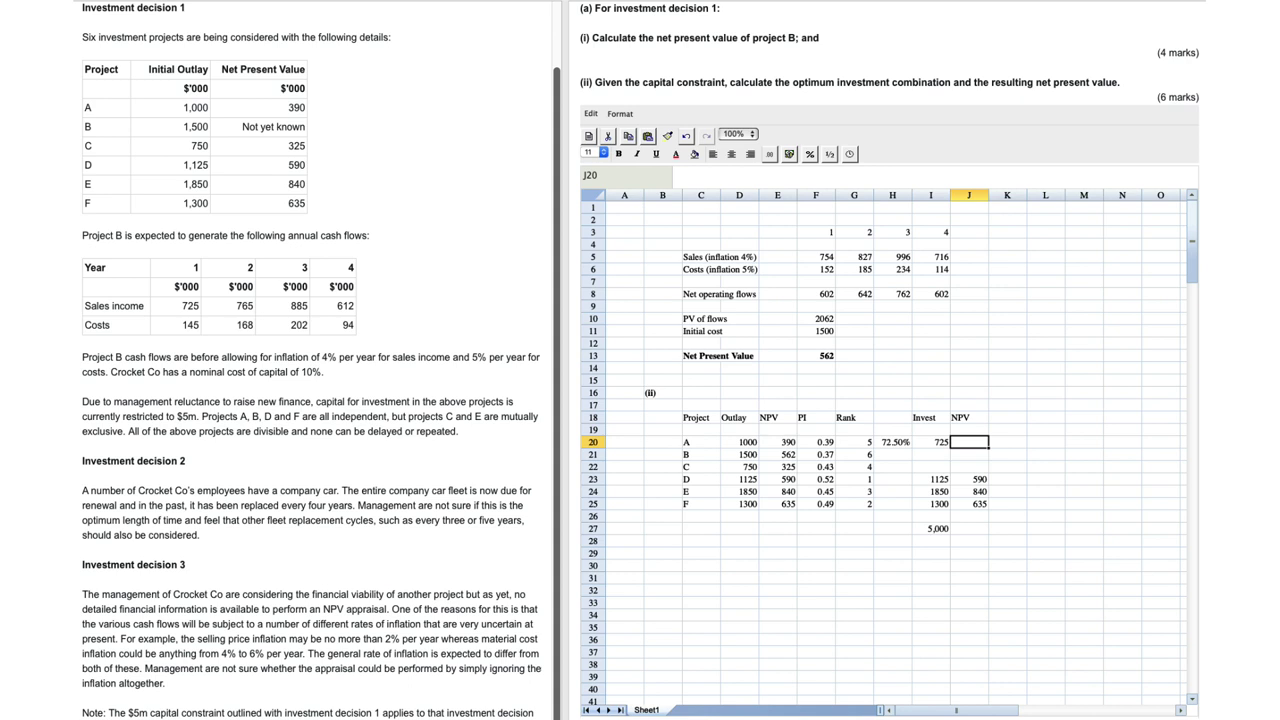
{"action": "type", "text": "283"}
{"action": "left_click", "coordinate": [1018, 457]}
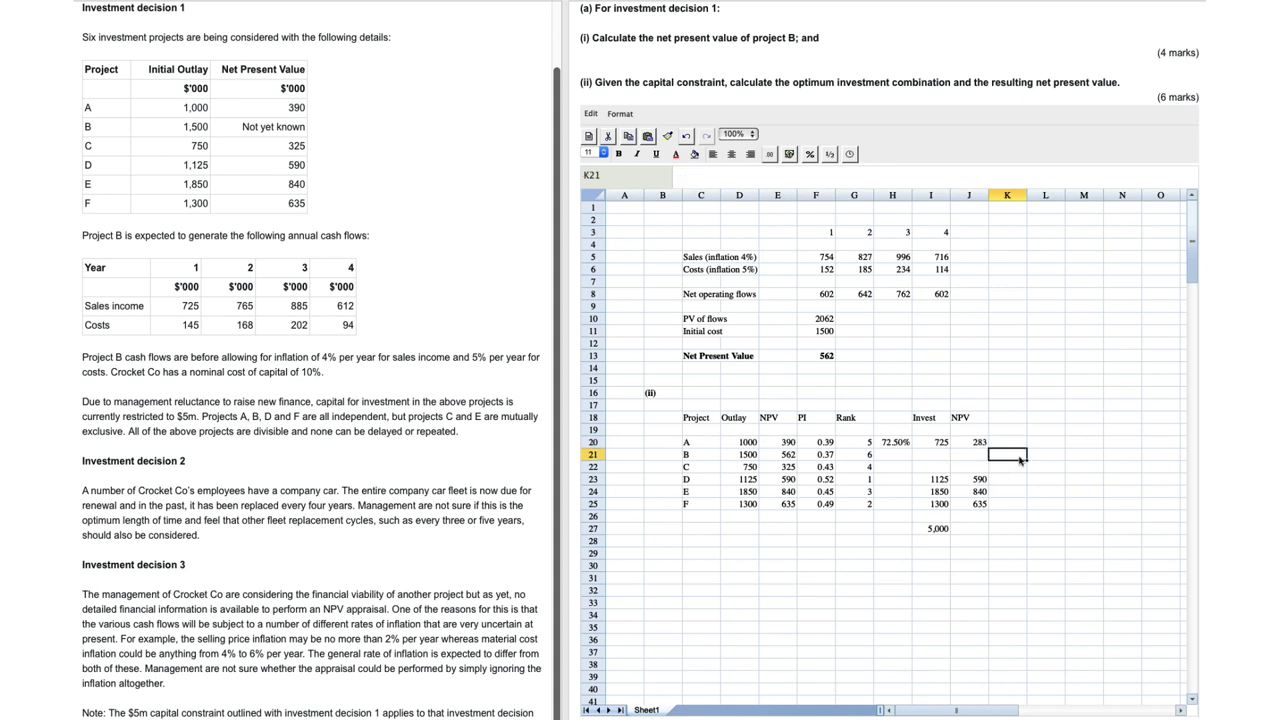
Step: Enter 100% as the funded proportion for projects D, E and F in H23:H25
{"action": "left_click", "coordinate": [897, 486]}
{"action": "type", "text": "1"}
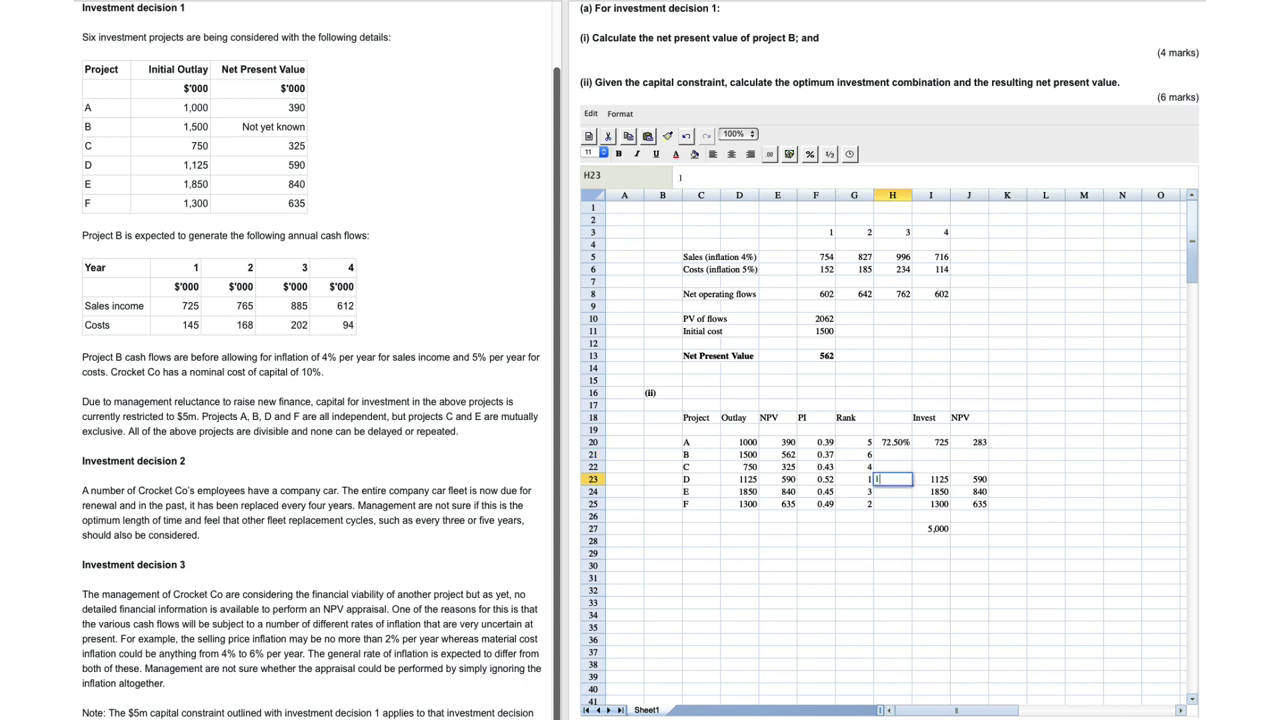
{"action": "type", "text": "00%"}
{"action": "key", "text": "Return"}
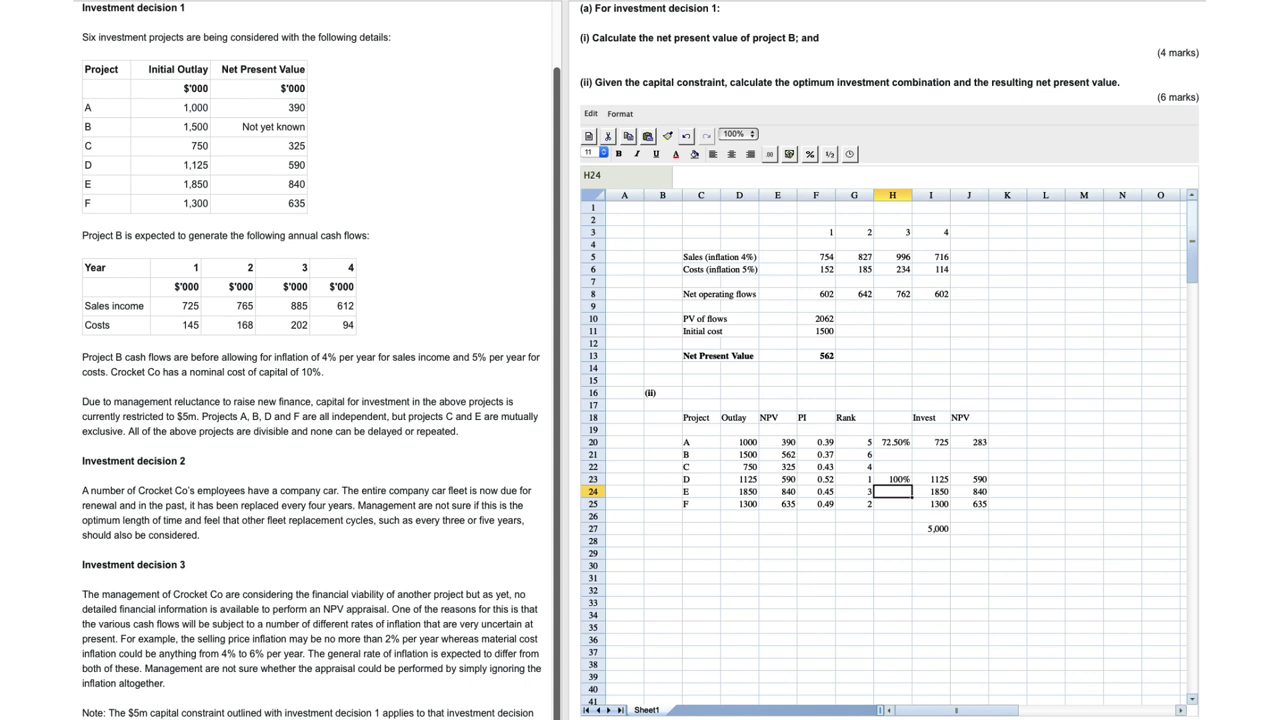
{"action": "type", "text": "100%"}
{"action": "key", "text": "Return"}
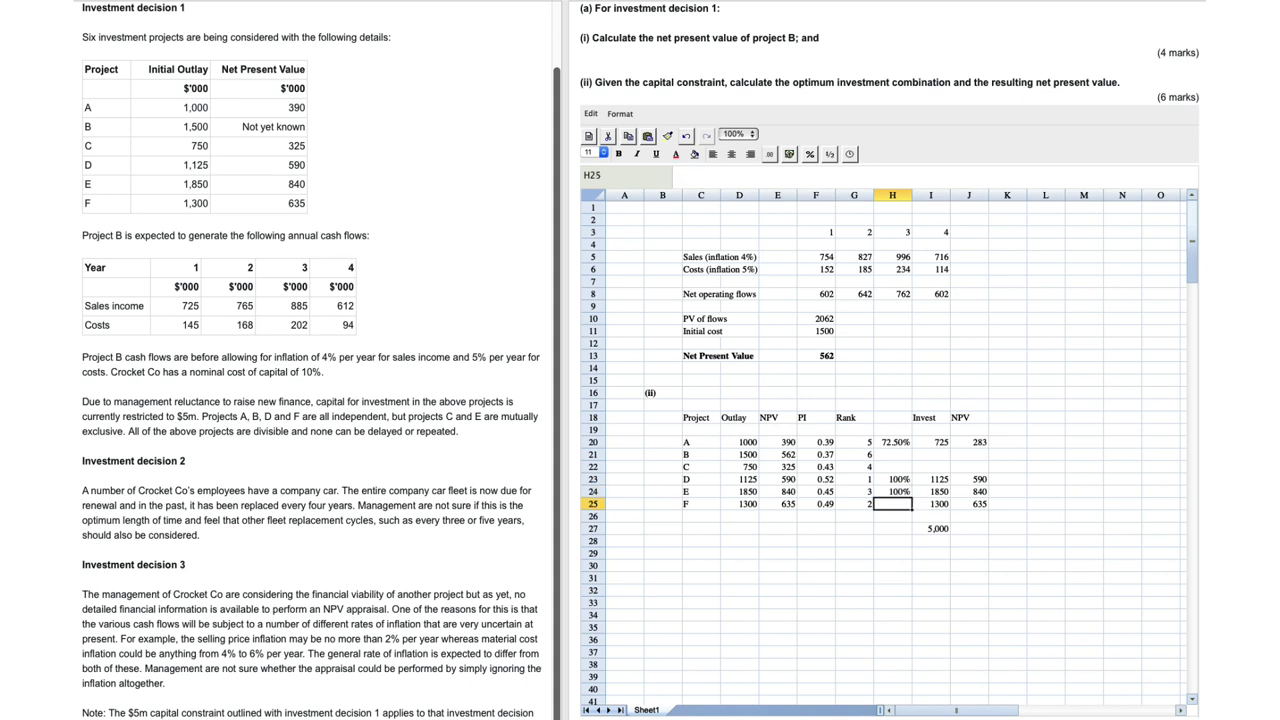
{"action": "type", "text": "100%"}
{"action": "key", "text": "Up"}
Step: Enter 0 as both the investment and the NPV for projects B and C in I21:J22
{"action": "key", "text": "Up"}
{"action": "key", "text": "Up"}
{"action": "key", "text": "Up"}
{"action": "key", "text": "Right"}
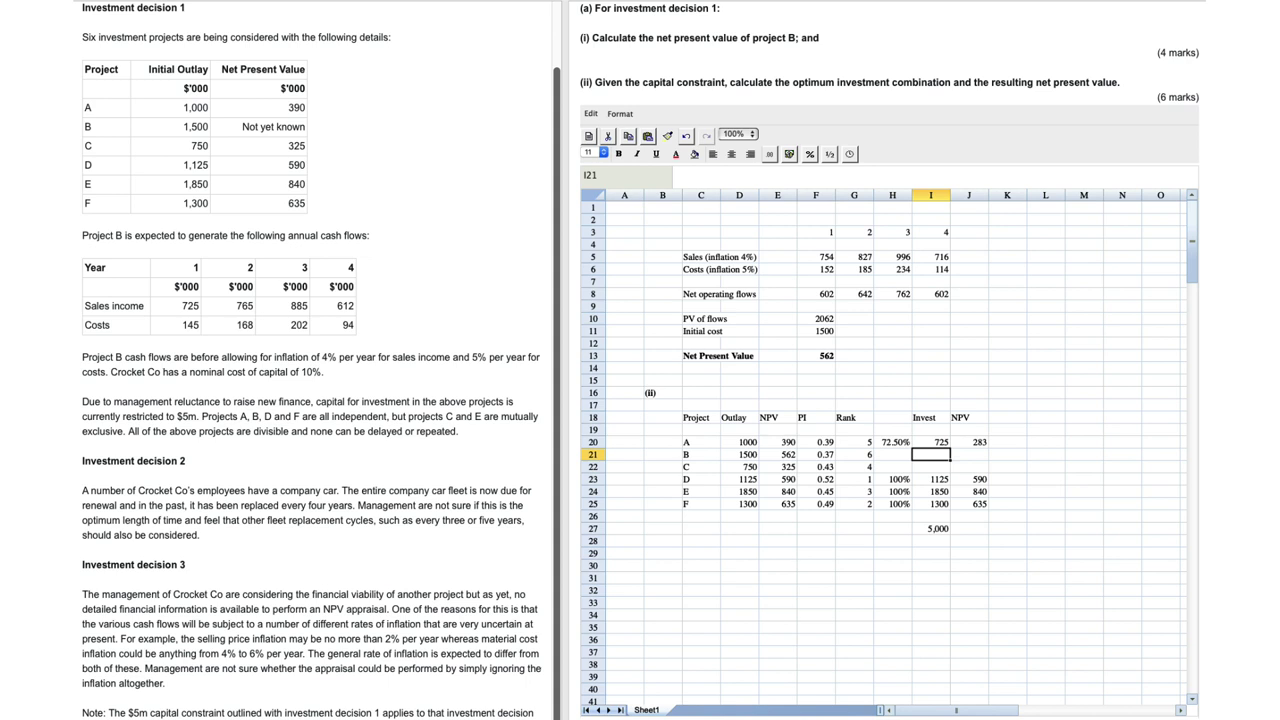
{"action": "type", "text": "0"}
{"action": "key", "text": "Return"}
{"action": "type", "text": "0"}
{"action": "key", "text": "Right"}
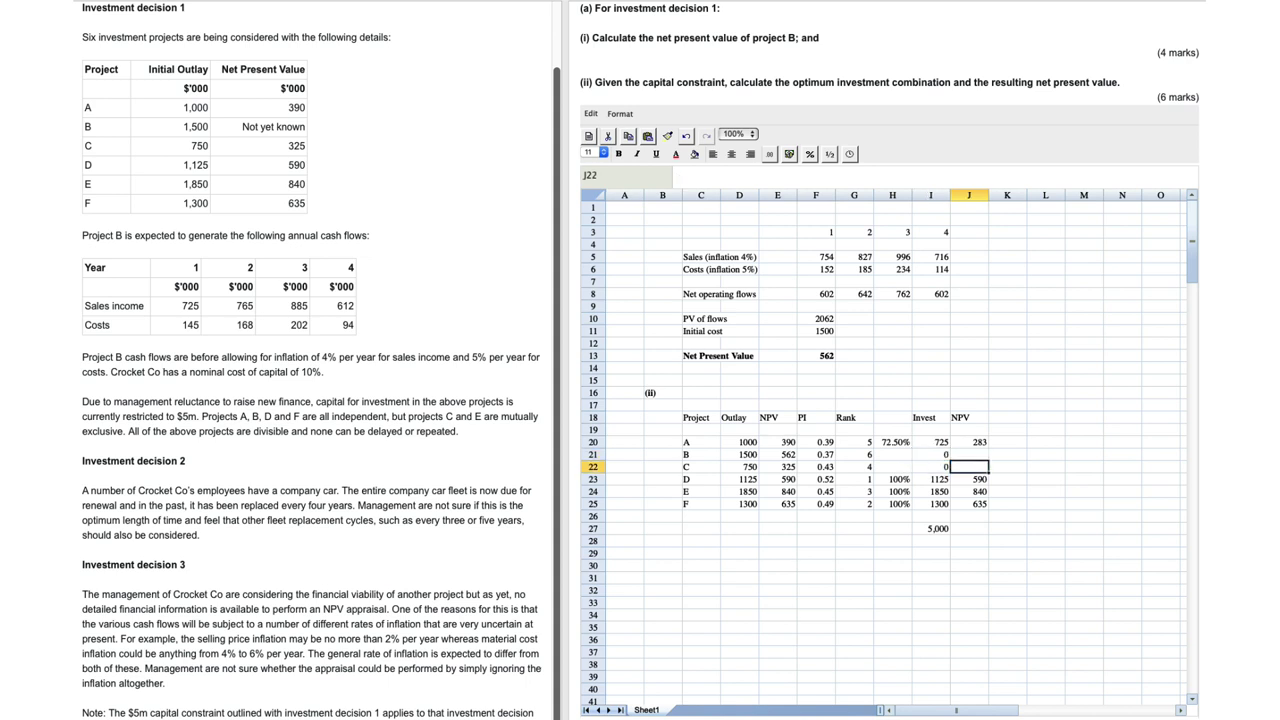
{"action": "key", "text": "Up"}
{"action": "type", "text": "0"}
{"action": "key", "text": "Return"}
{"action": "type", "text": "0"}
{"action": "key", "text": "Return"}
Step: Total the project NPVs in J27 with the formula =SUM(J20:J25)
{"action": "key", "text": "Down"}
{"action": "key", "text": "Down"}
{"action": "key", "text": "Down"}
{"action": "key", "text": "Down"}
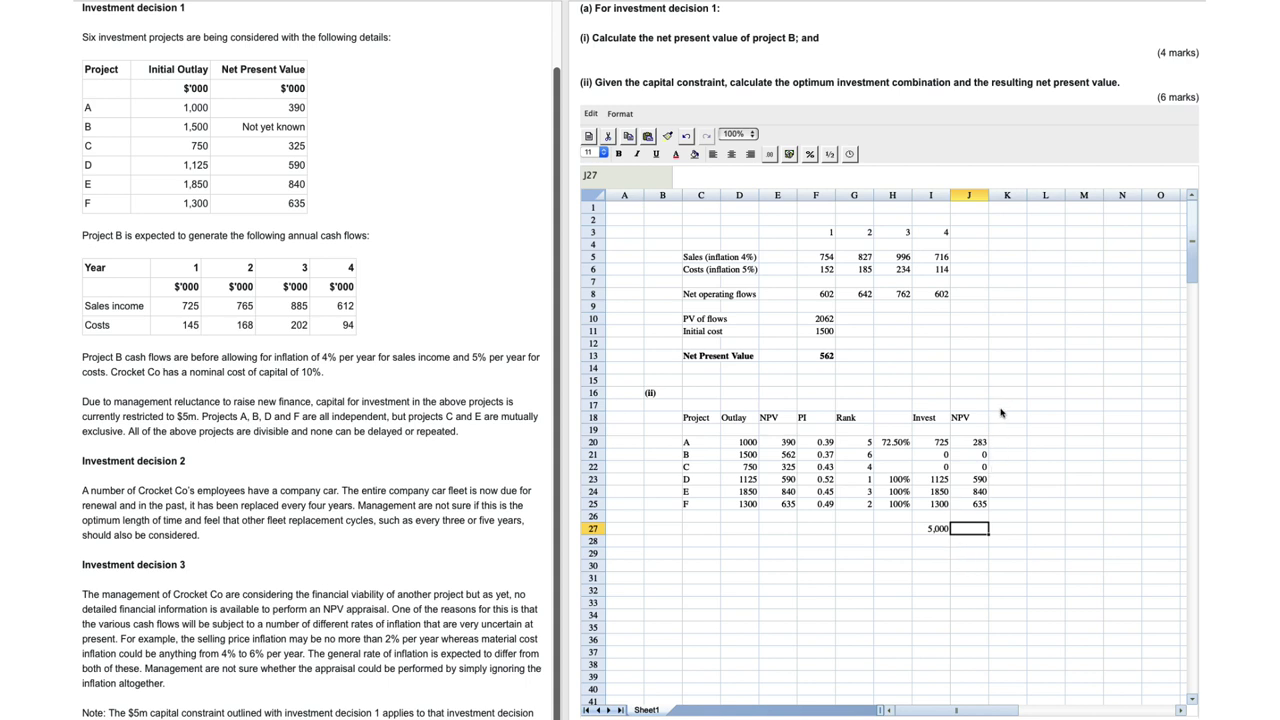
{"action": "type", "text": "=sum("}
{"action": "left_click", "coordinate": [981, 444]}
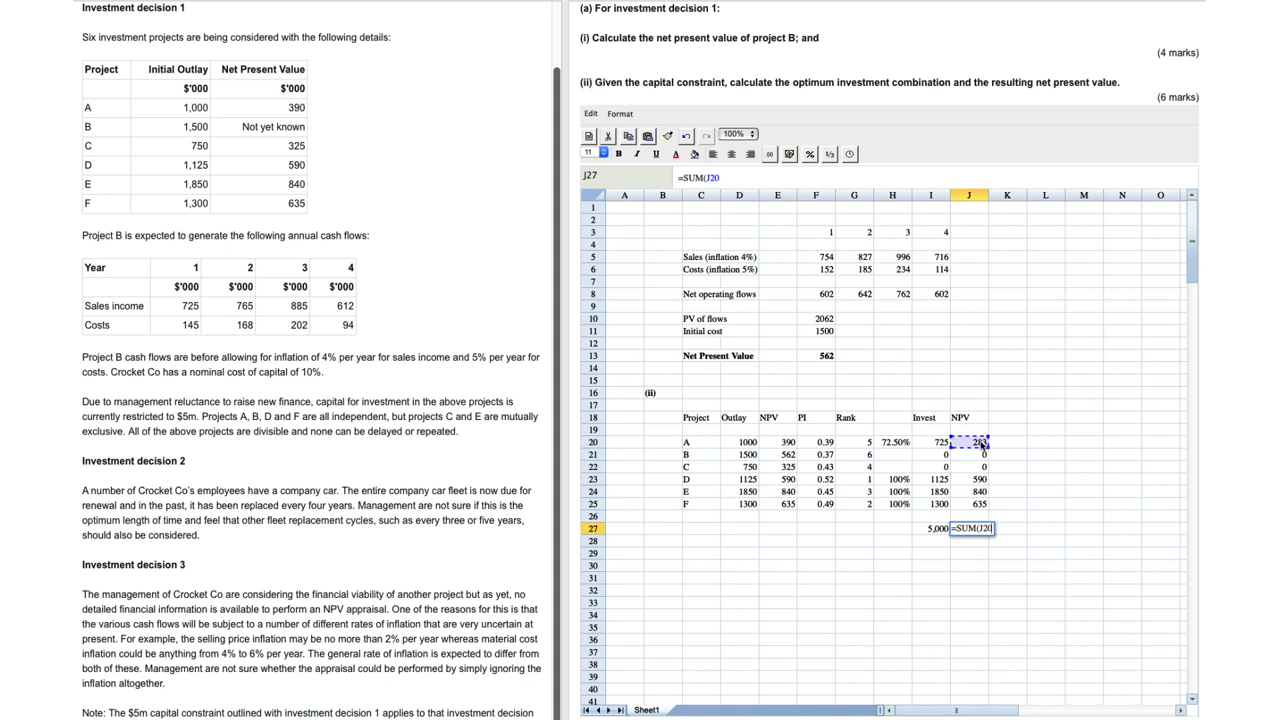
{"action": "left_click_drag", "start_coordinate": [981, 444], "coordinate": [981, 504]}
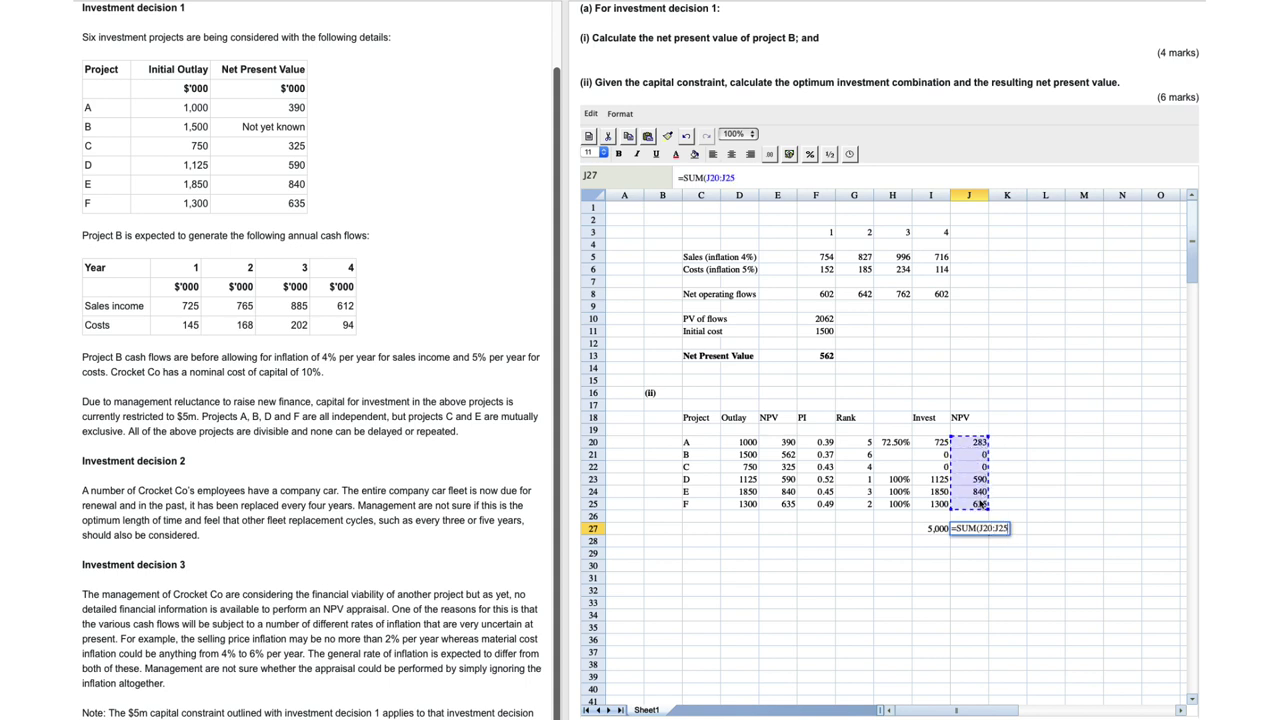
{"action": "type", "text": ")"}
{"action": "key", "text": "Return"}
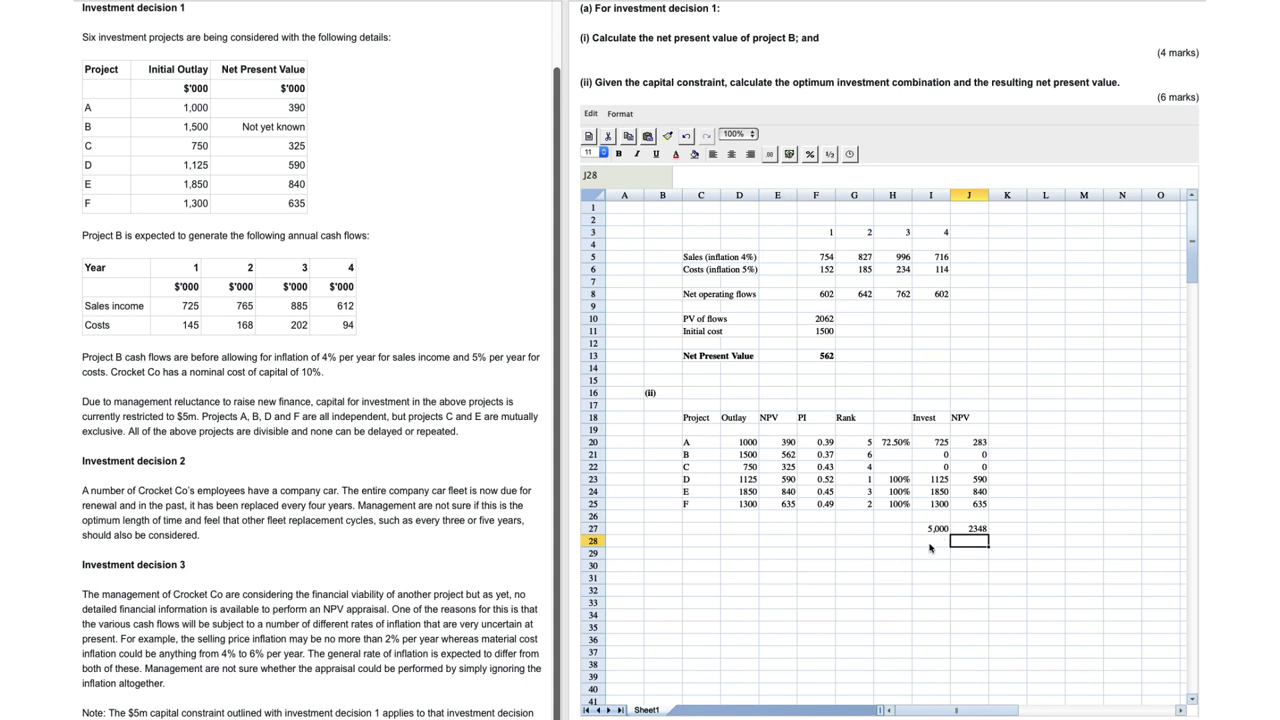
Step: Make the total investment and total NPV in I27:J27 bold
{"action": "left_click_drag", "start_coordinate": [924, 533], "coordinate": [965, 535]}
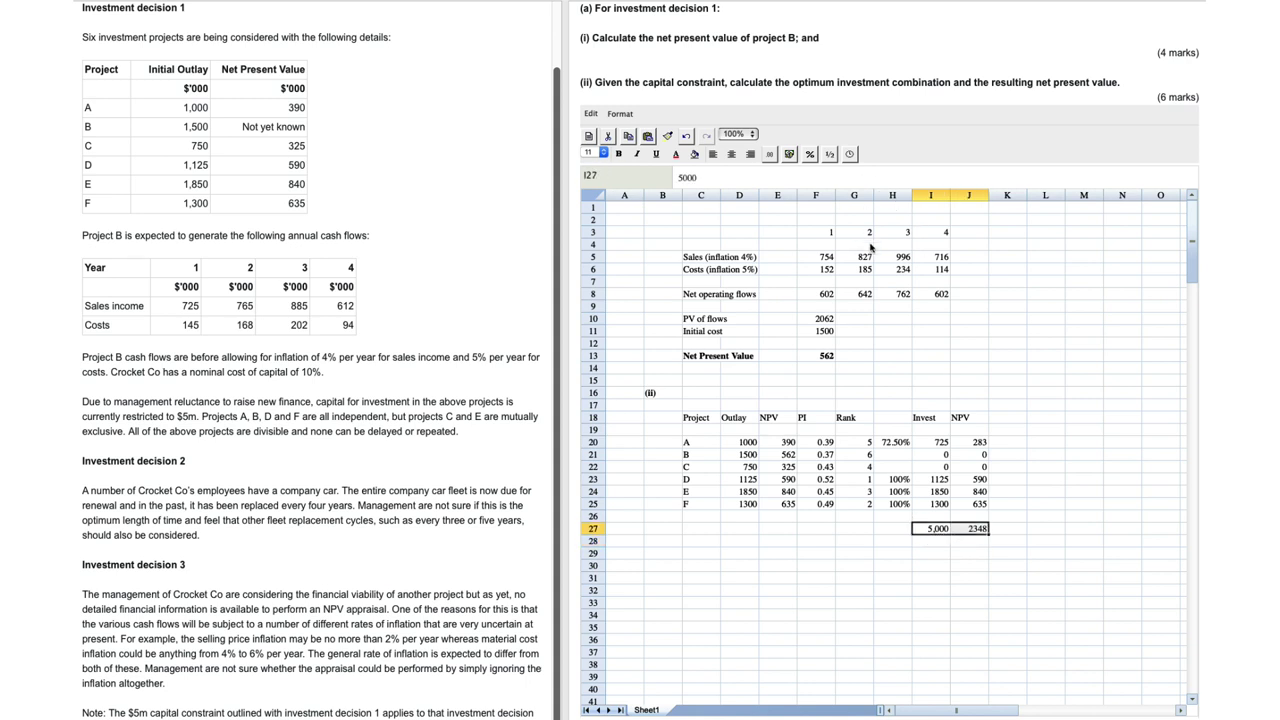
{"action": "left_click", "coordinate": [618, 153]}
{"action": "left_click", "coordinate": [741, 553]}
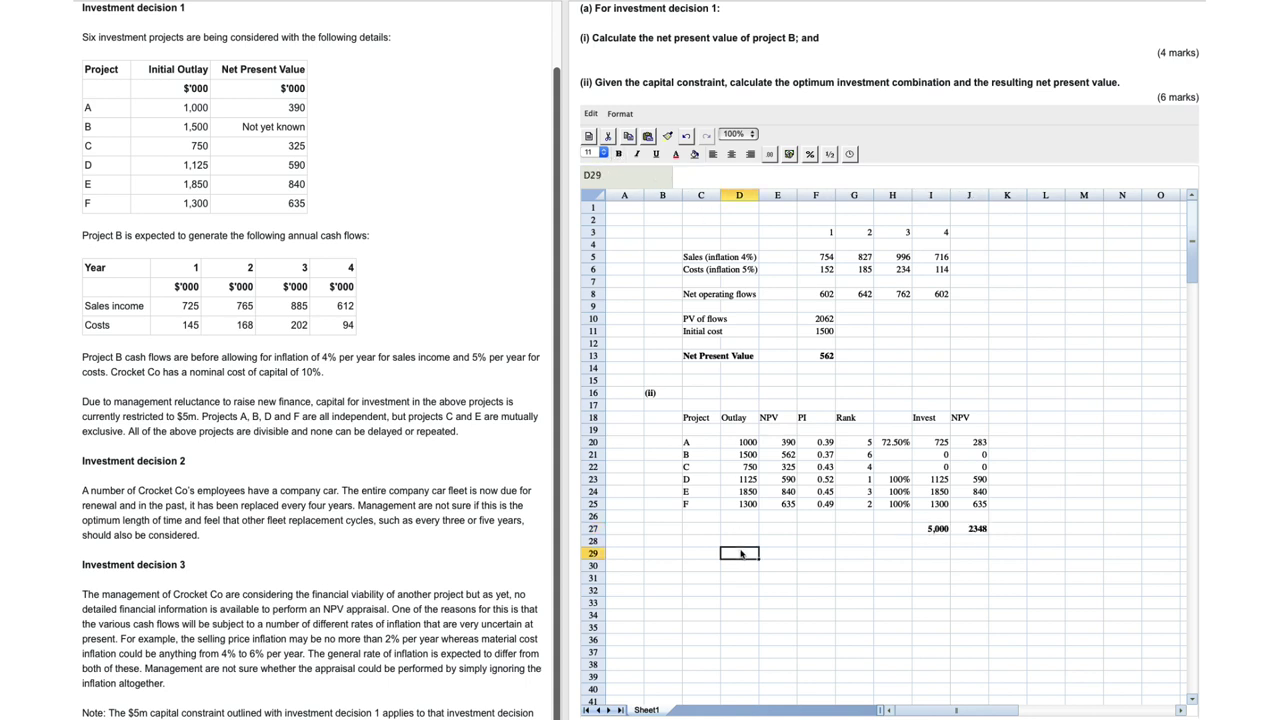
{"action": "left_click", "coordinate": [741, 641]}
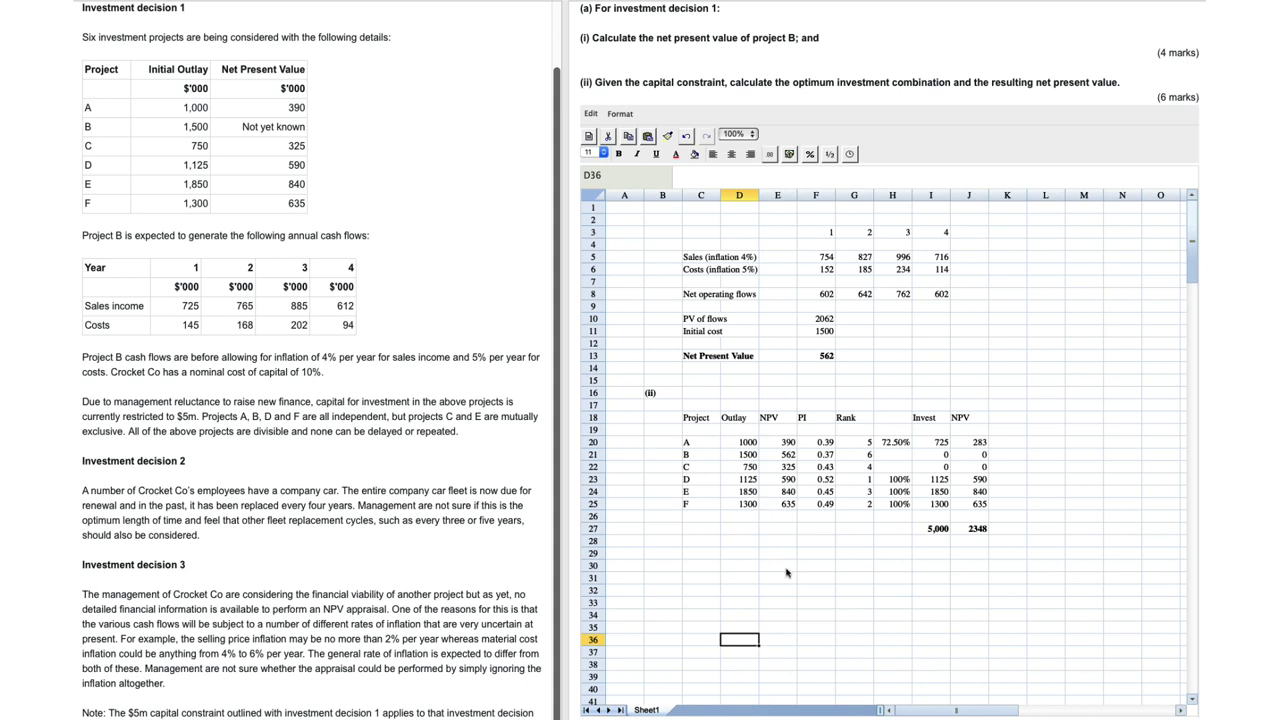
Step: Examine the investment decision 2 paragraph on the company car fleet replacement cycle for part (b)
{"action": "key", "text": "XF86AudioMute"}
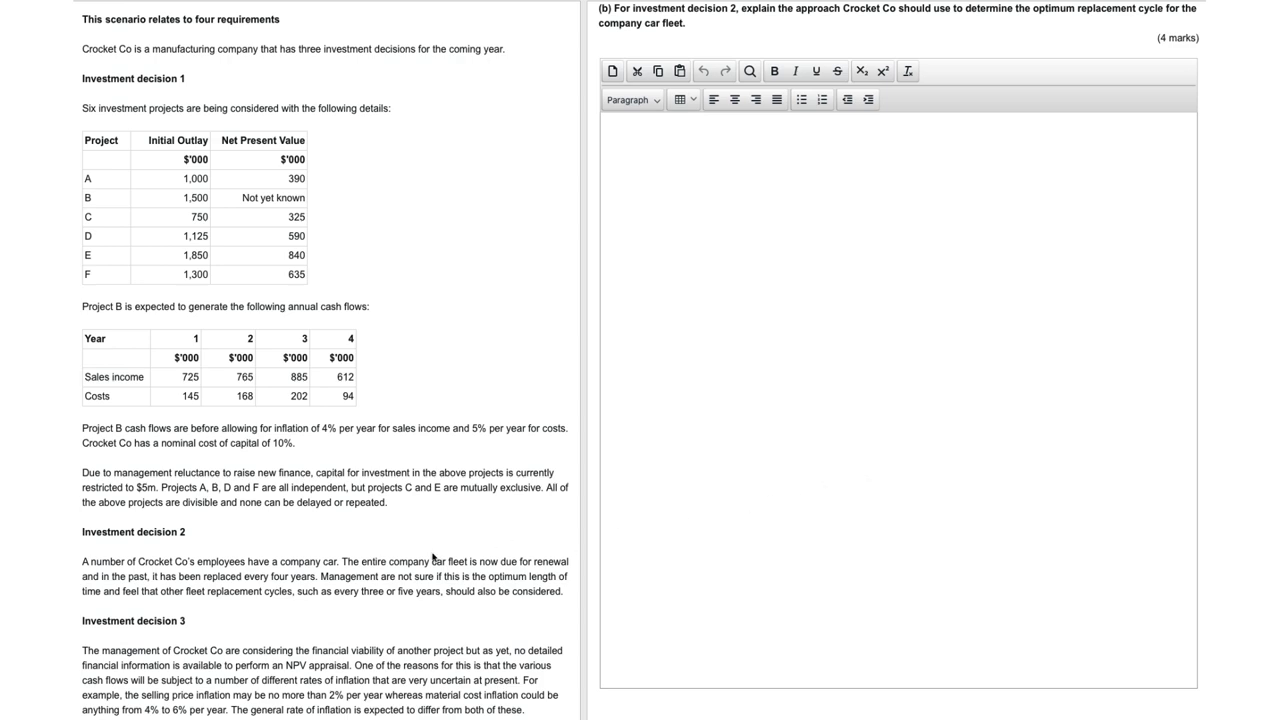
{"action": "scroll", "coordinate": [425, 557], "scroll_direction": "down", "scroll_amount": 1}
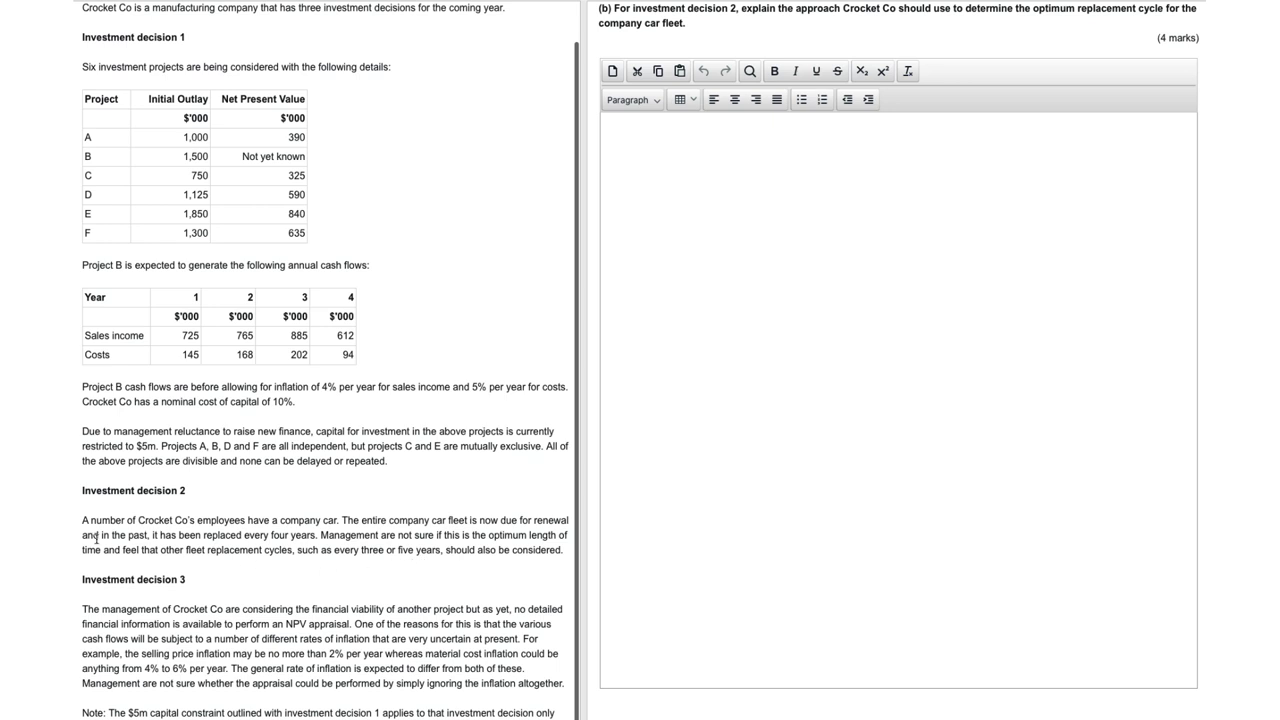
{"action": "left_click_drag", "start_coordinate": [82, 521], "coordinate": [149, 567]}
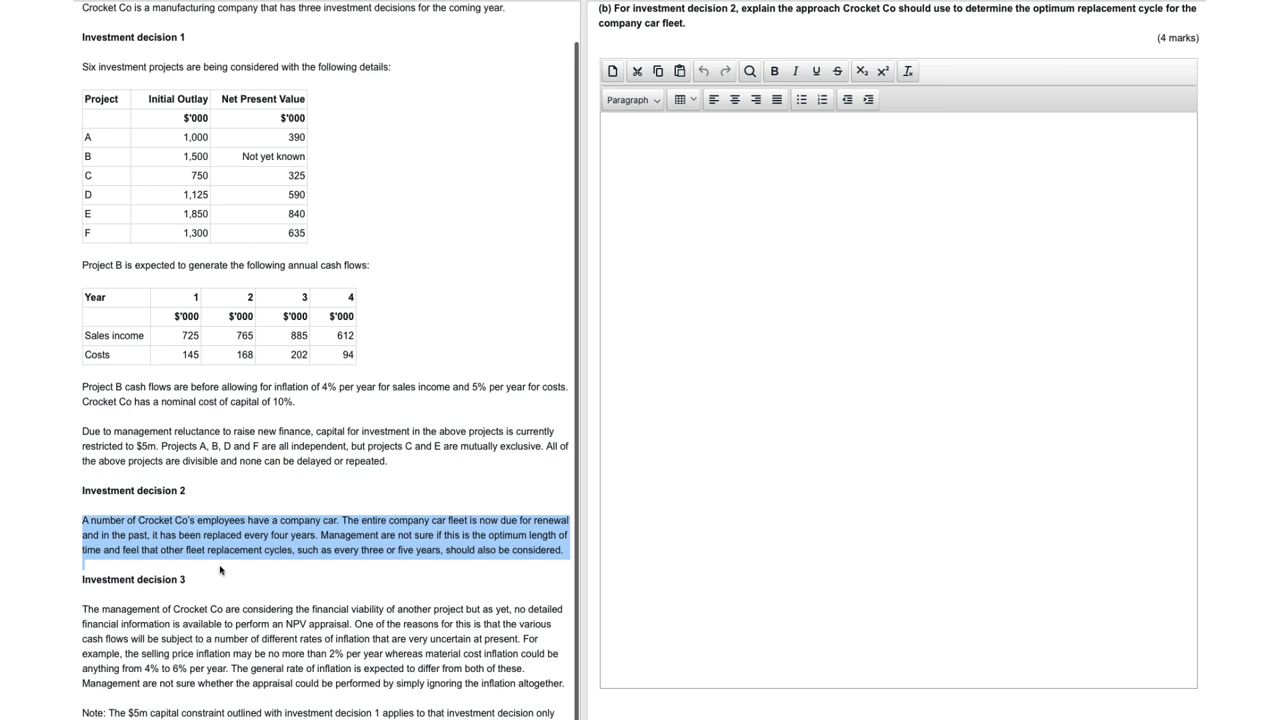
{"action": "left_click", "coordinate": [220, 570]}
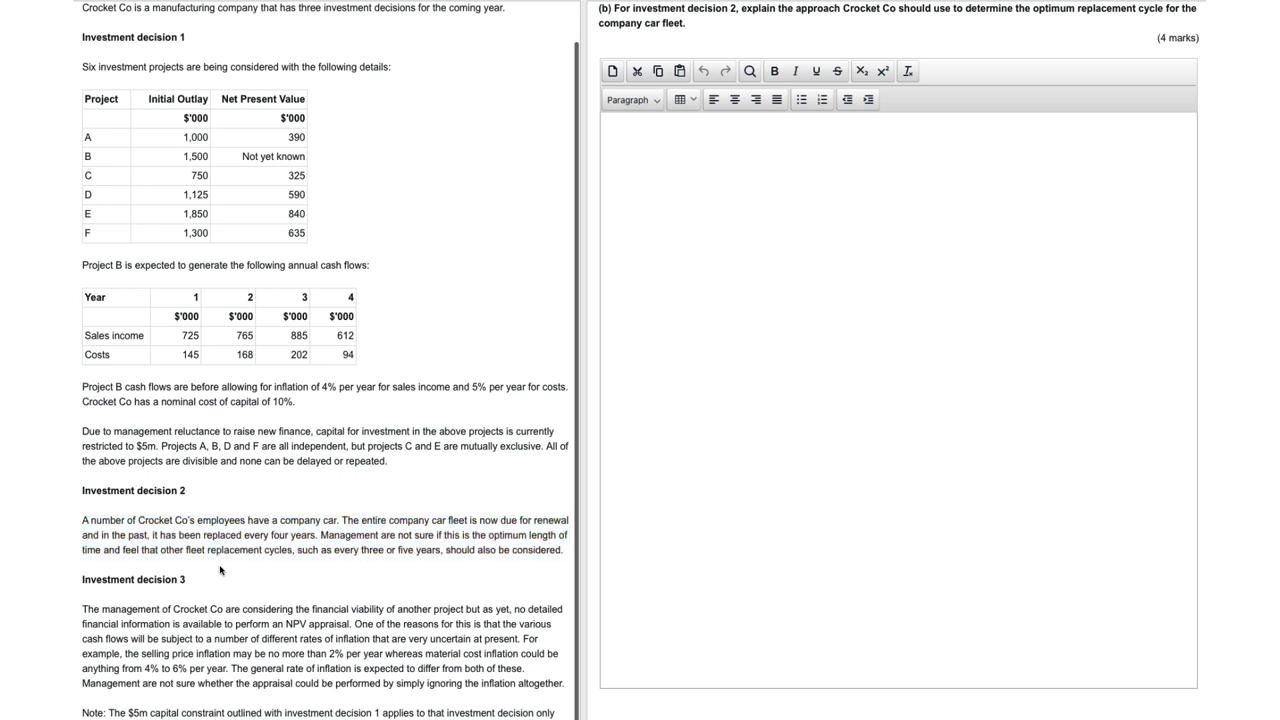